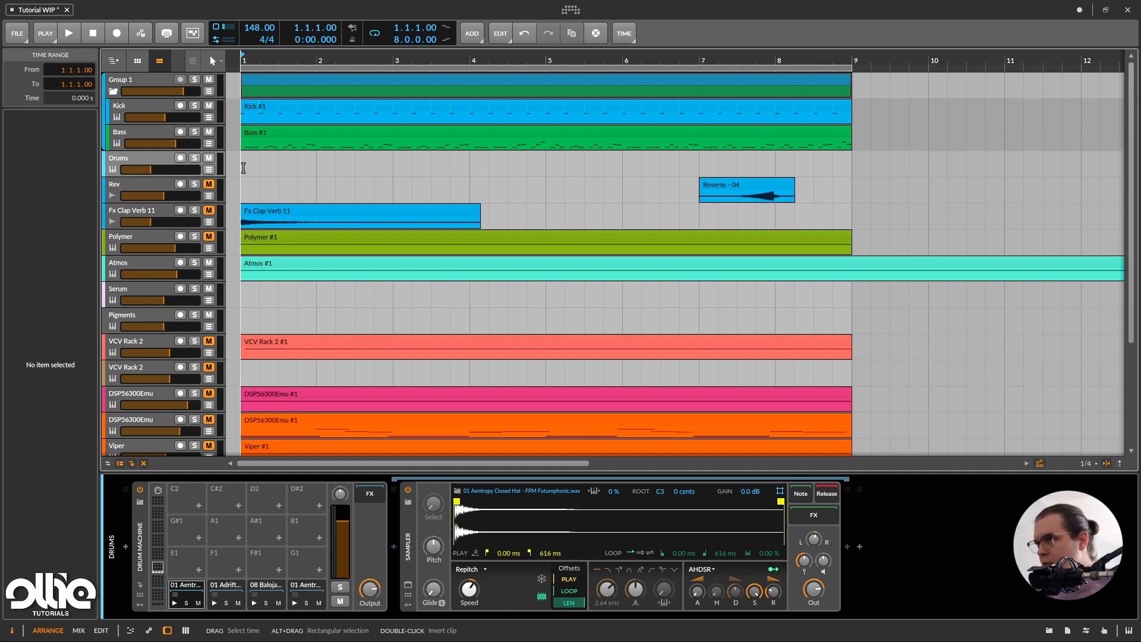
Create a two-beat clip at the start of the Drums track and add a C1 note with length 0.0.3.00
drag(243, 168, 280, 170)
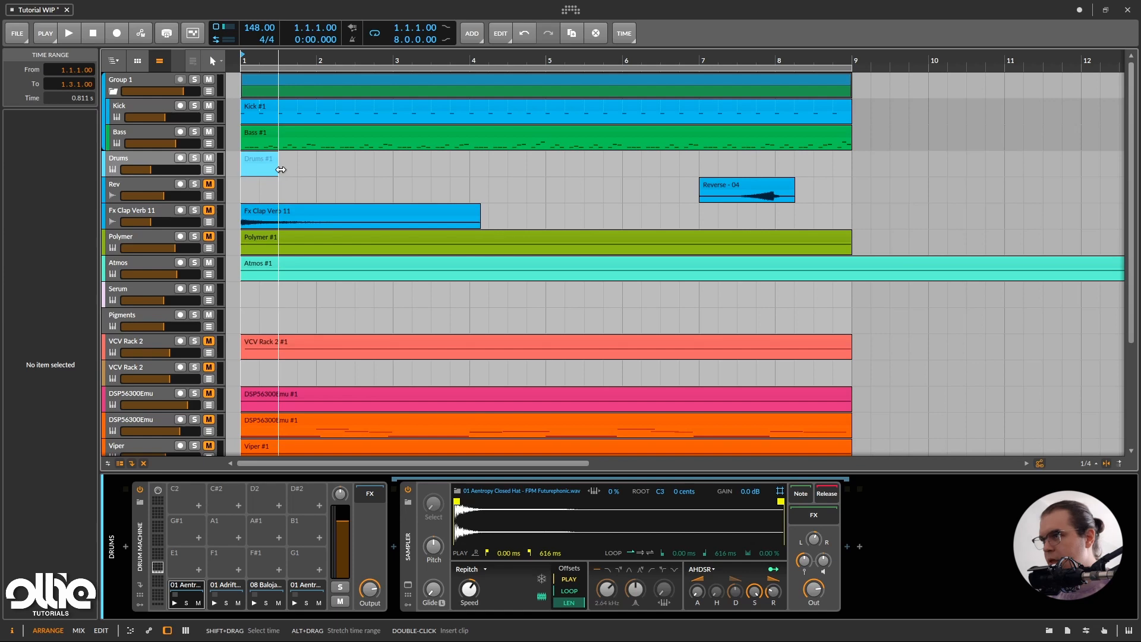
double_click(250, 160)
click(251, 164)
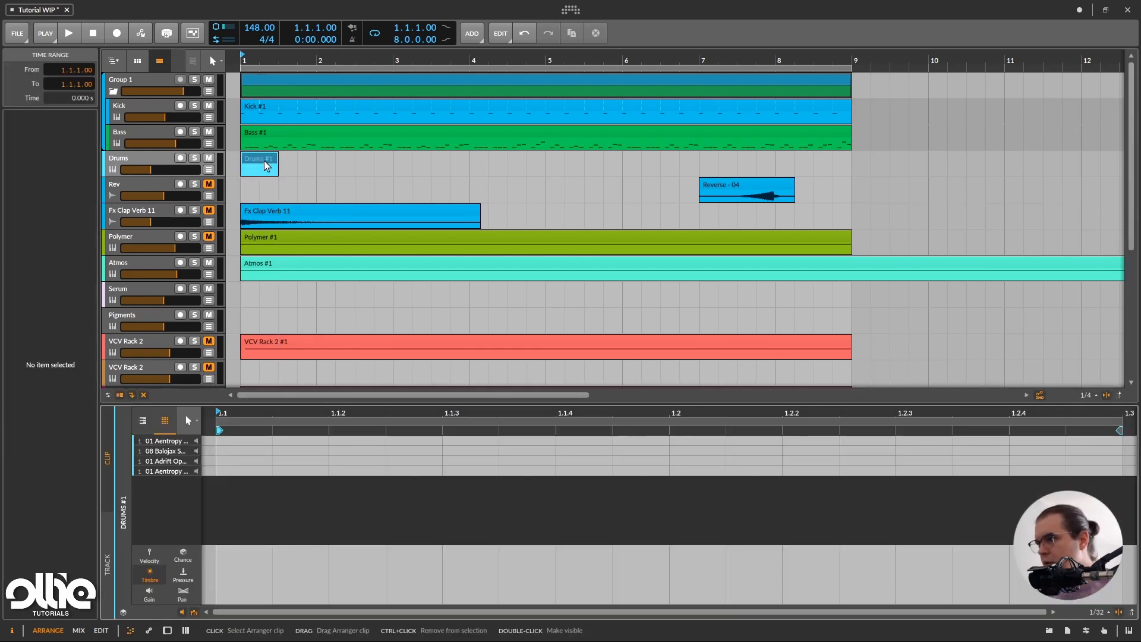
double_click(245, 471)
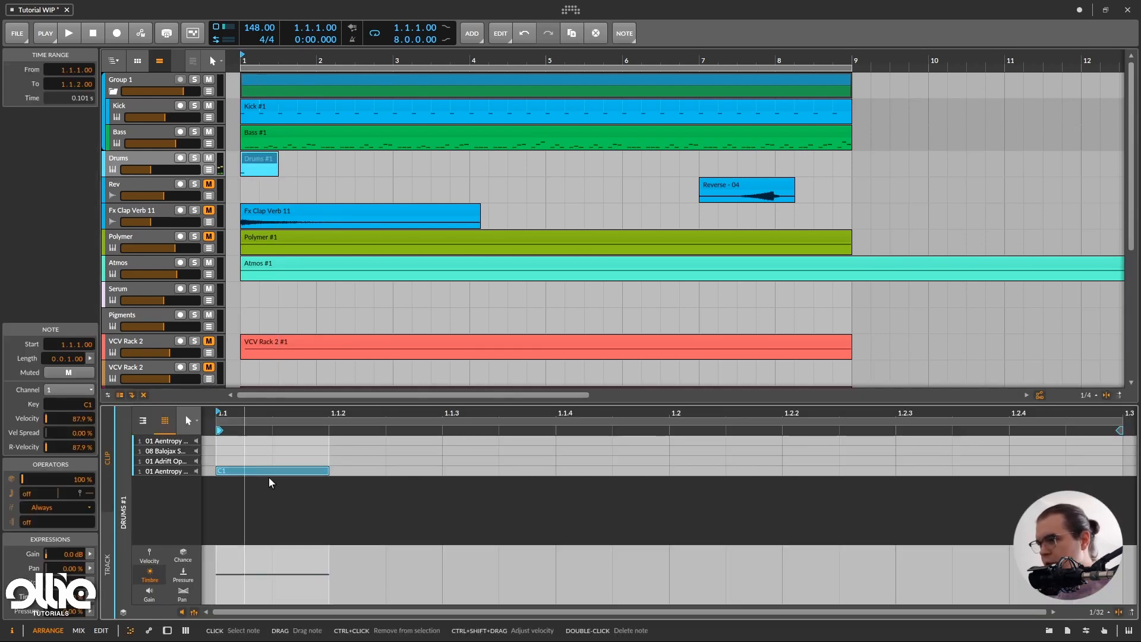
drag(329, 474, 556, 476)
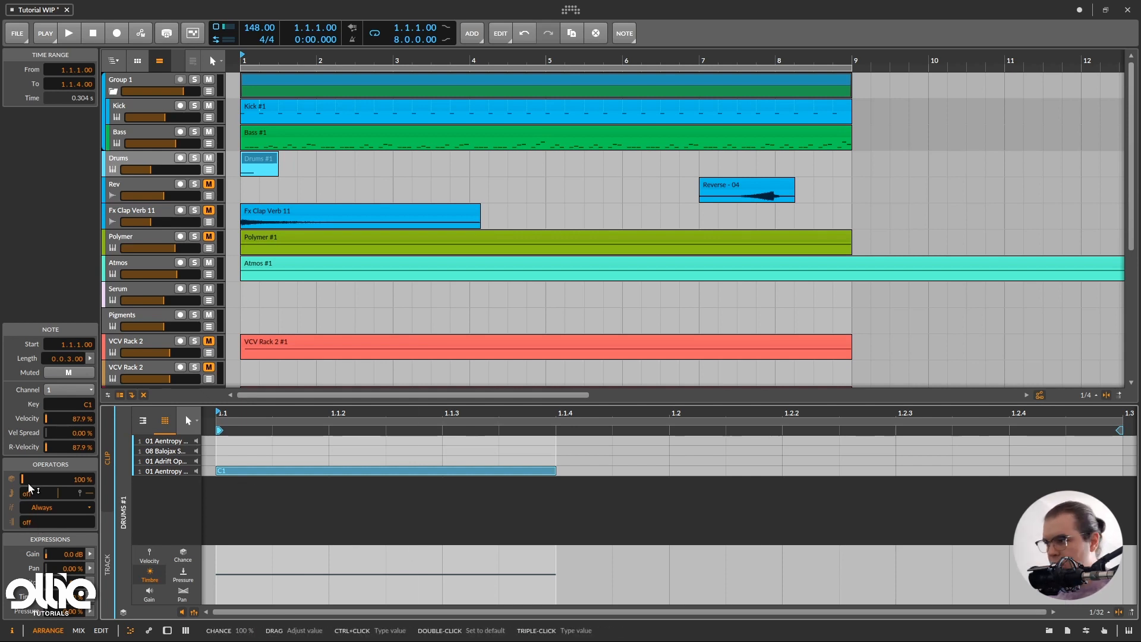
Set the C1 note's repeat count to 7, solo the Drums track and play the result briefly
mouse_move(23, 479)
mouse_down()
mouse_move(23, 499)
mouse_move(24, 481)
mouse_up()
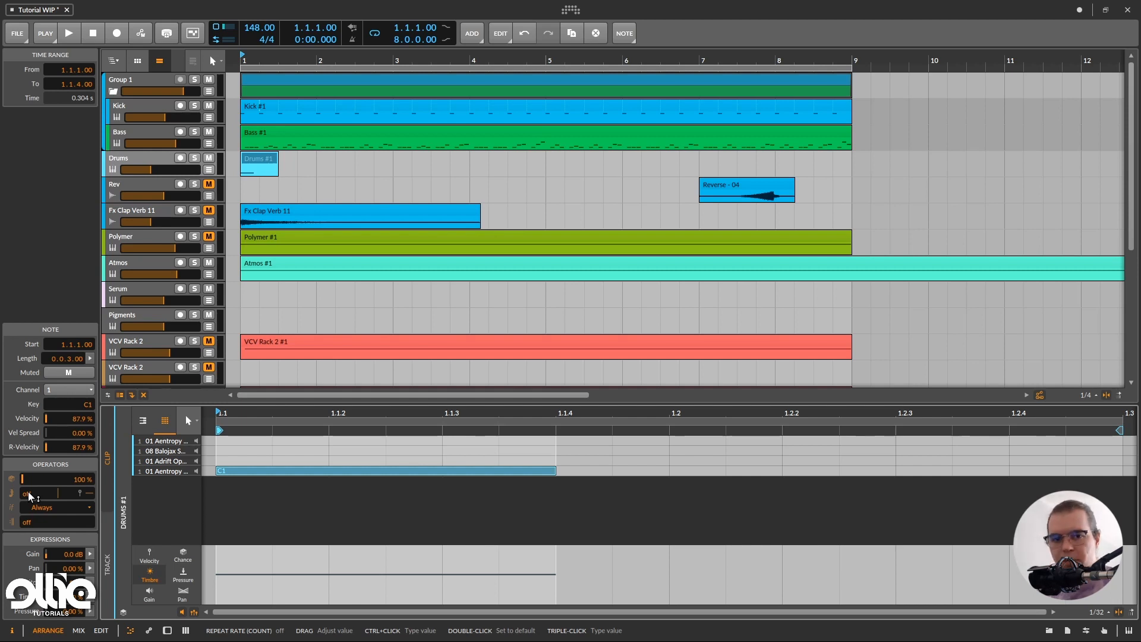
drag(30, 496, 30, 478)
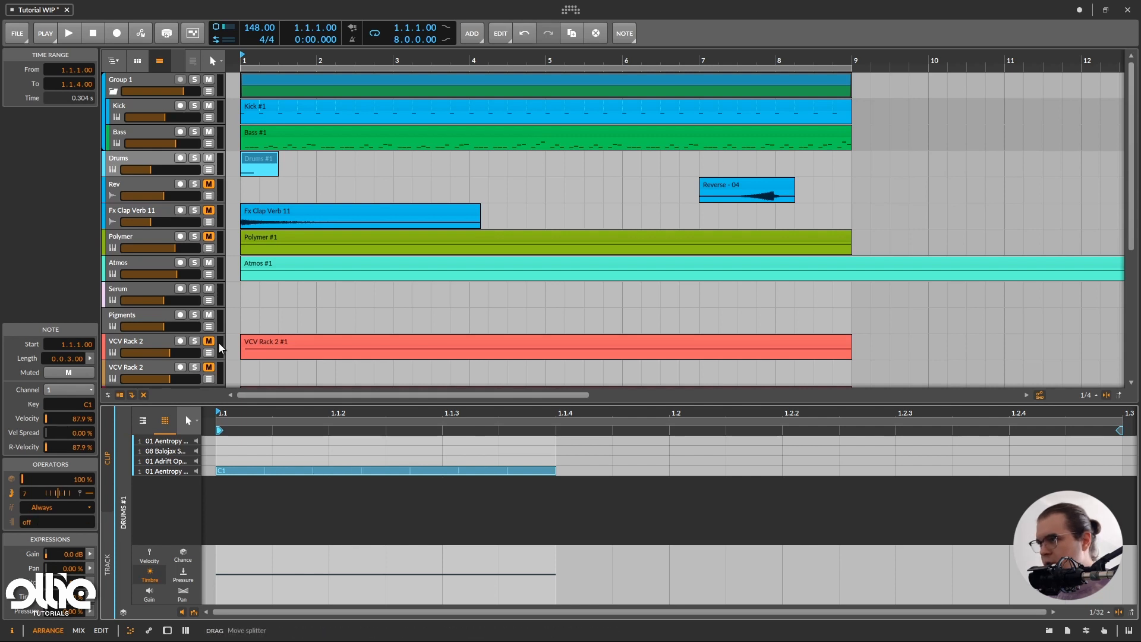
click(194, 157)
key(space)
key(space)
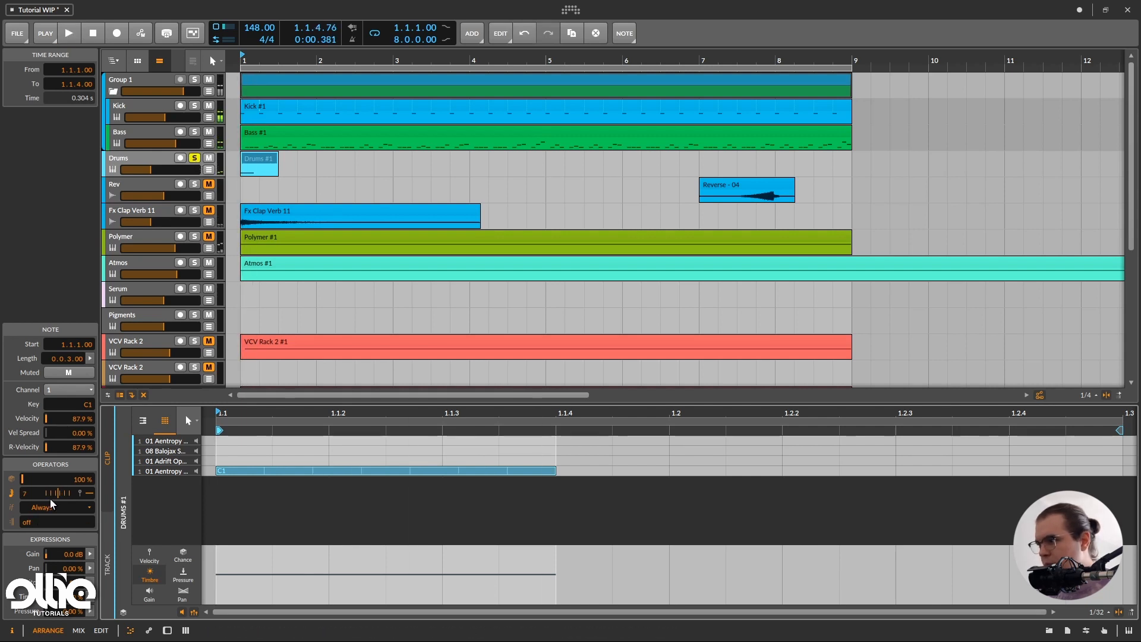
Try the note's repeat rate at 1/4 and at 1/14, playing back each setting
drag(28, 496, 28, 487)
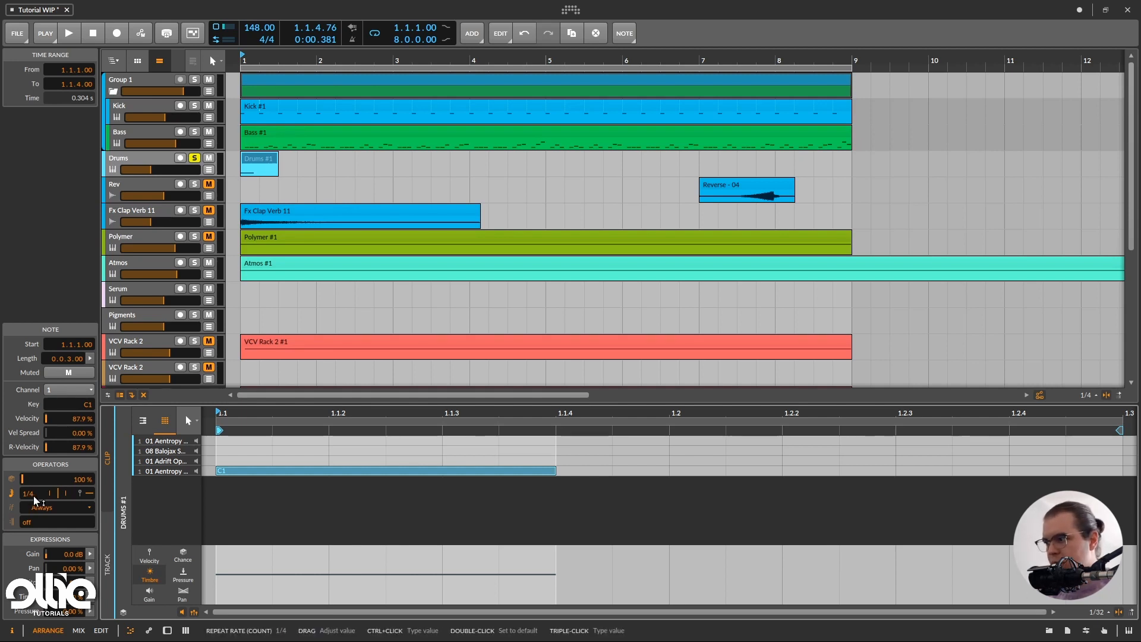
key(space)
key(space)
drag(29, 497, 29, 469)
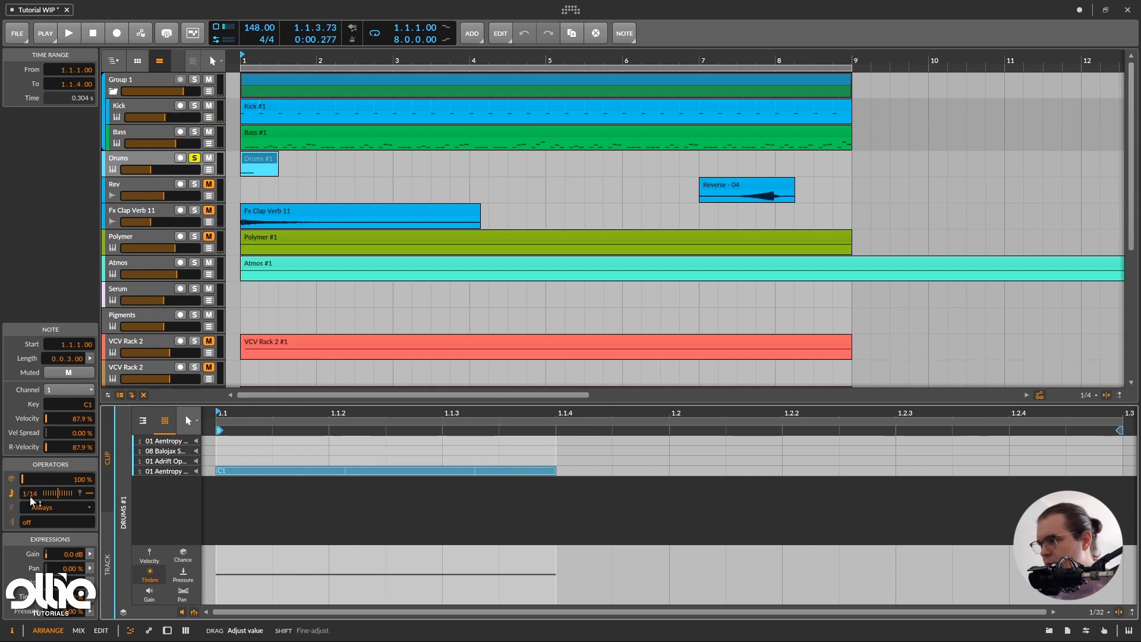
key(space)
key(space)
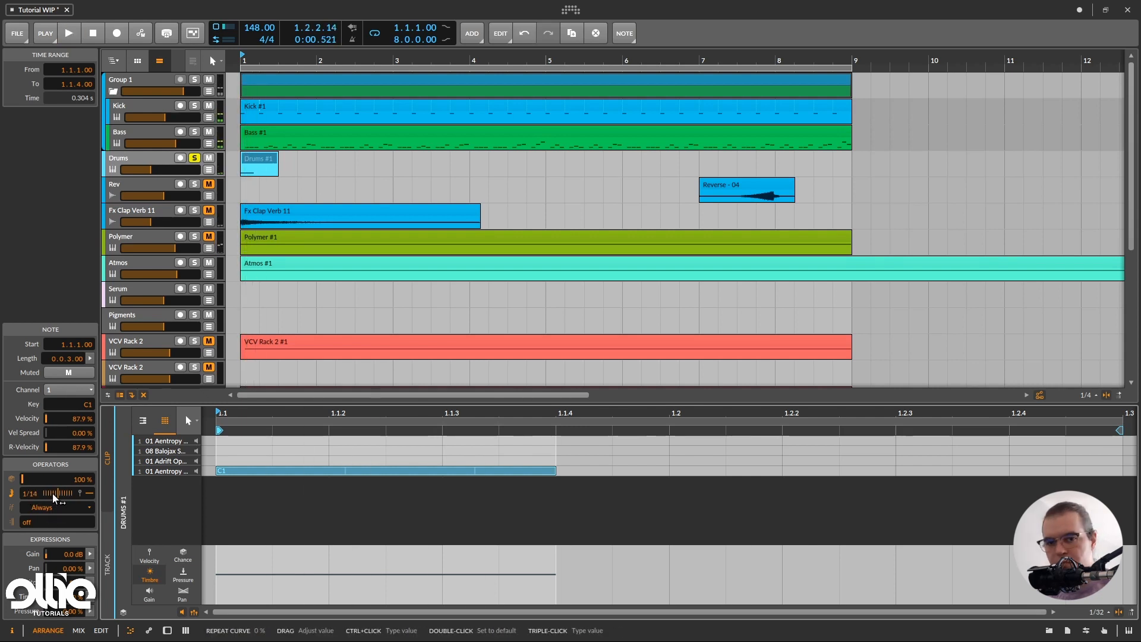
Turn off the note's repeats by entering 0 as the repeat count
drag(35, 494, 40, 504)
text(0)
key(ctrl+a)
text(0)
key(Return)
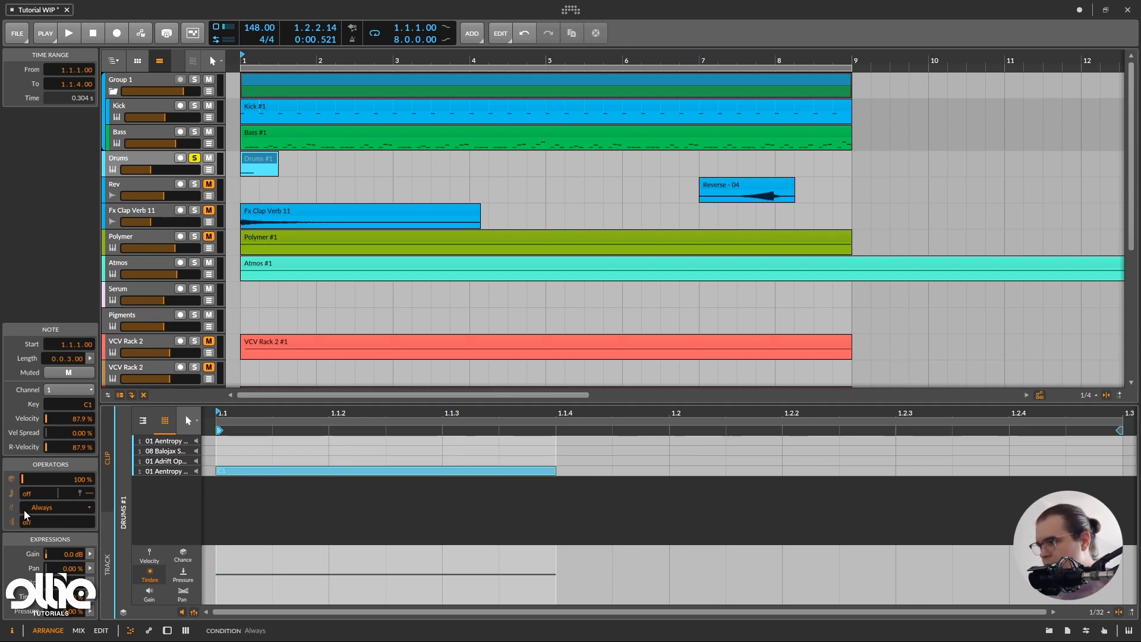
Review the note's playback condition options without changing them, and set its recurrence length to 8
click(36, 509)
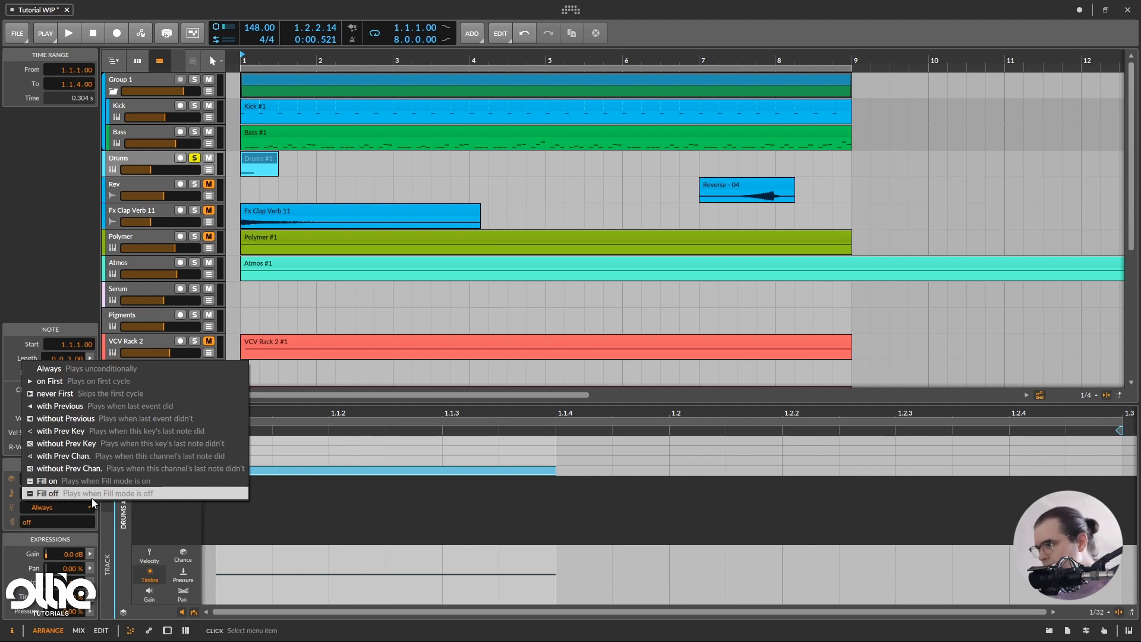
click(35, 530)
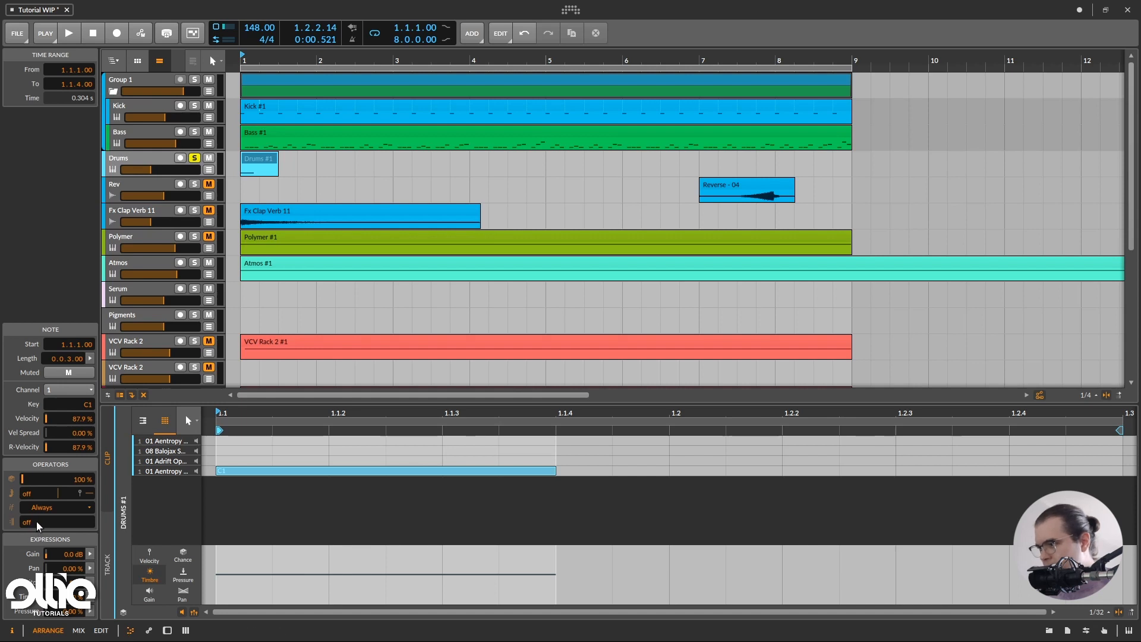
drag(27, 523, 27, 505)
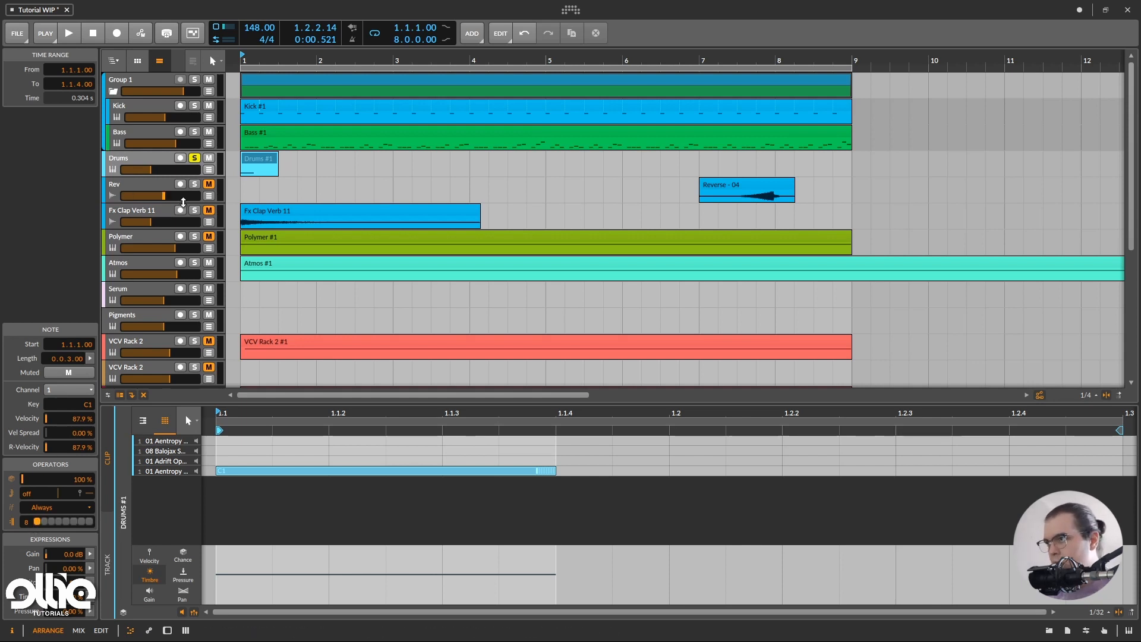
Shorten the Drums clip to one beat and extend the C1 note to length 0.1.0.00 so it fills the clip
click(262, 171)
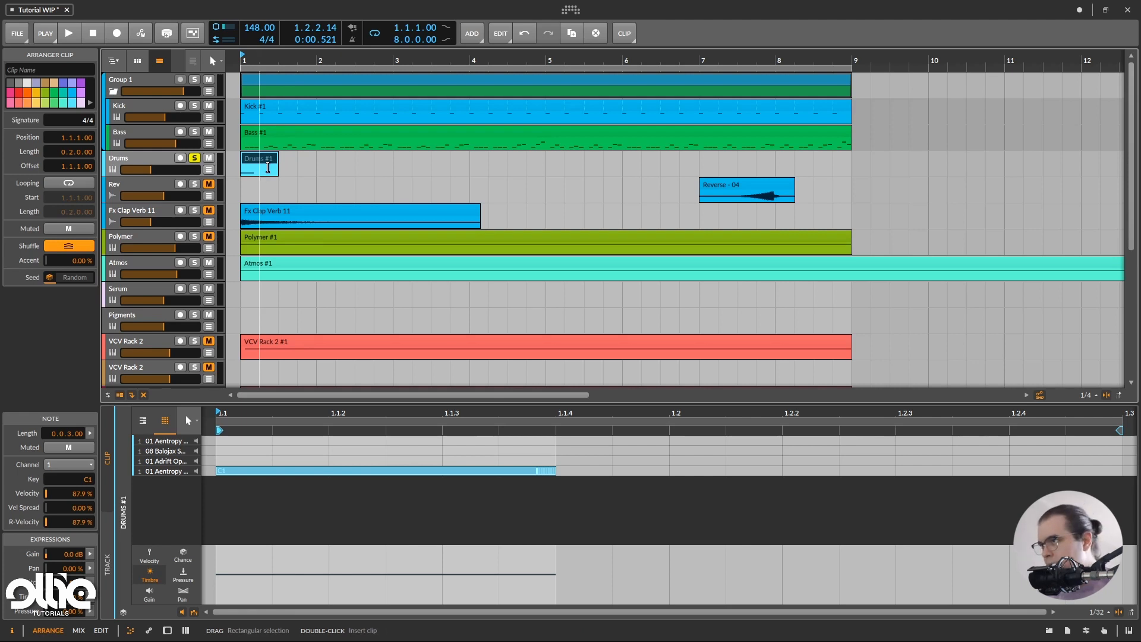
double_click(257, 159)
double_click(262, 161)
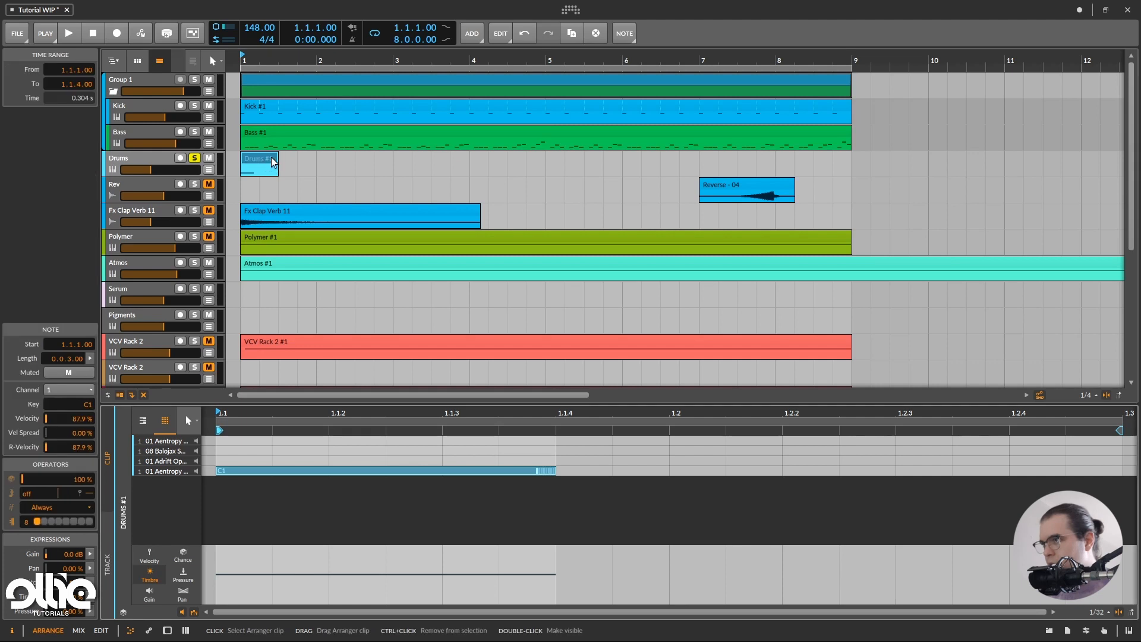
click(272, 161)
drag(278, 161, 259, 160)
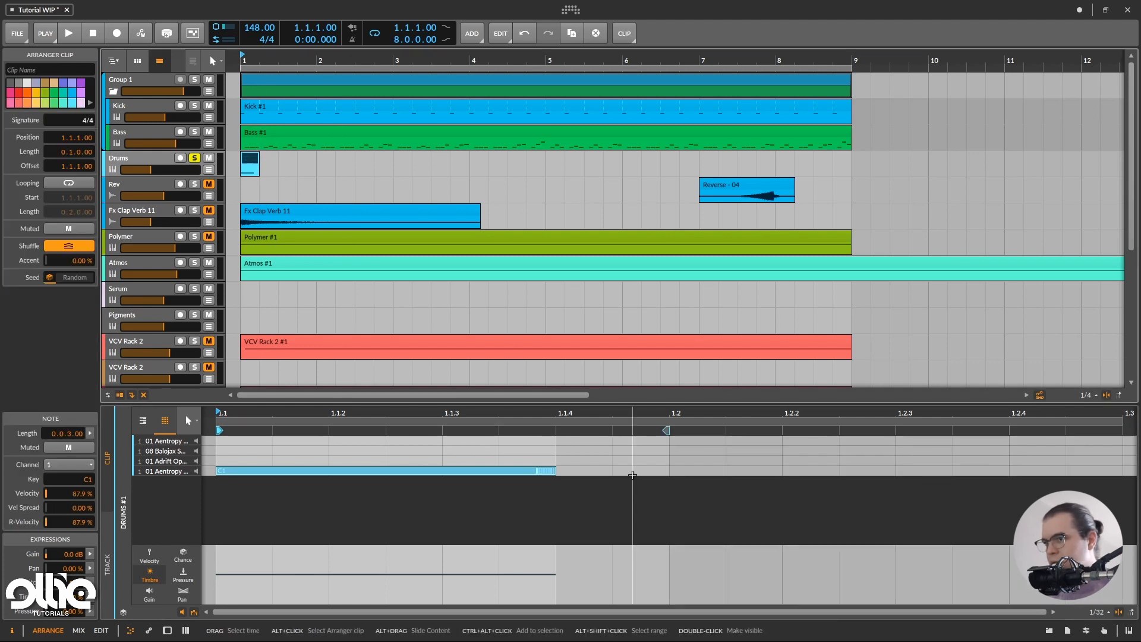
drag(554, 471, 669, 471)
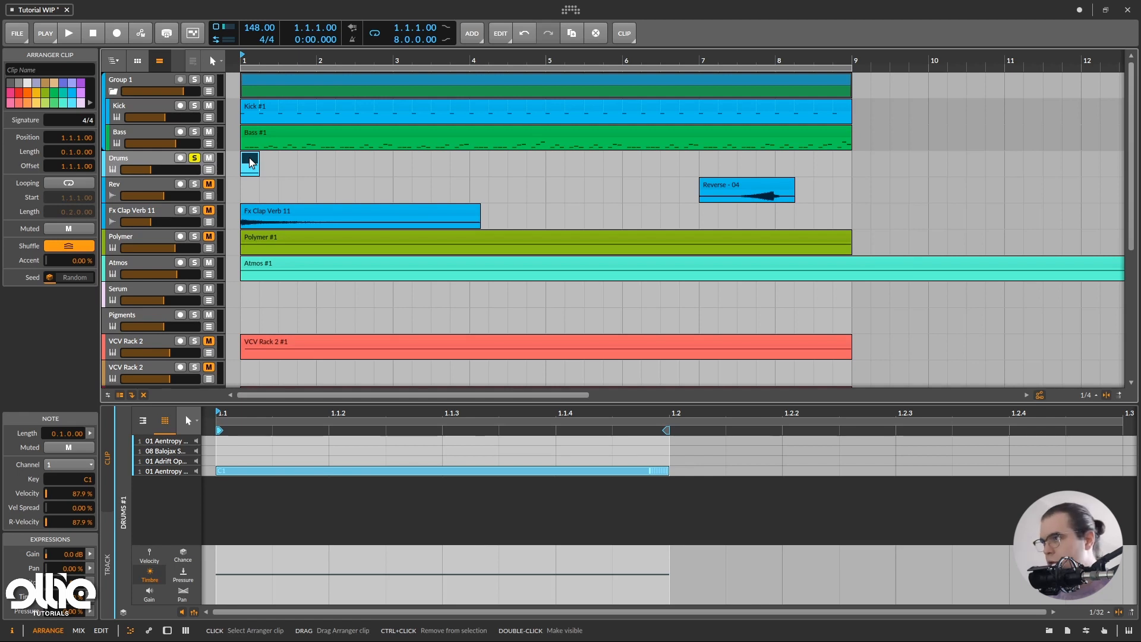
Shorten the Drums clip's loop region to one beat, enable looping and extend the looped clip to one bar
click(298, 422)
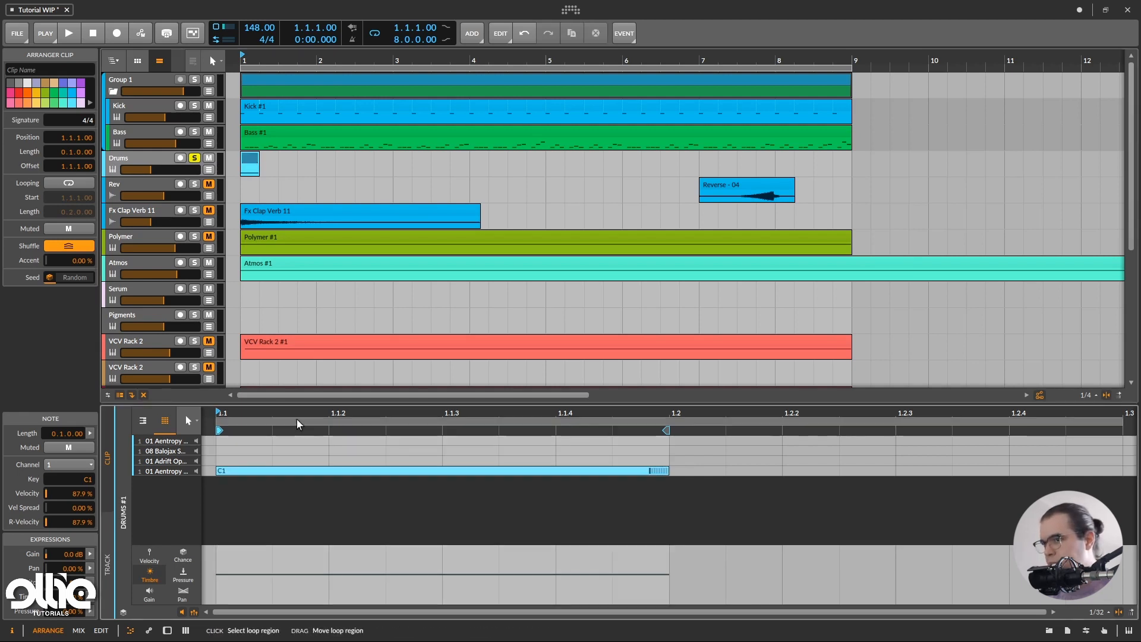
drag(1122, 424, 667, 424)
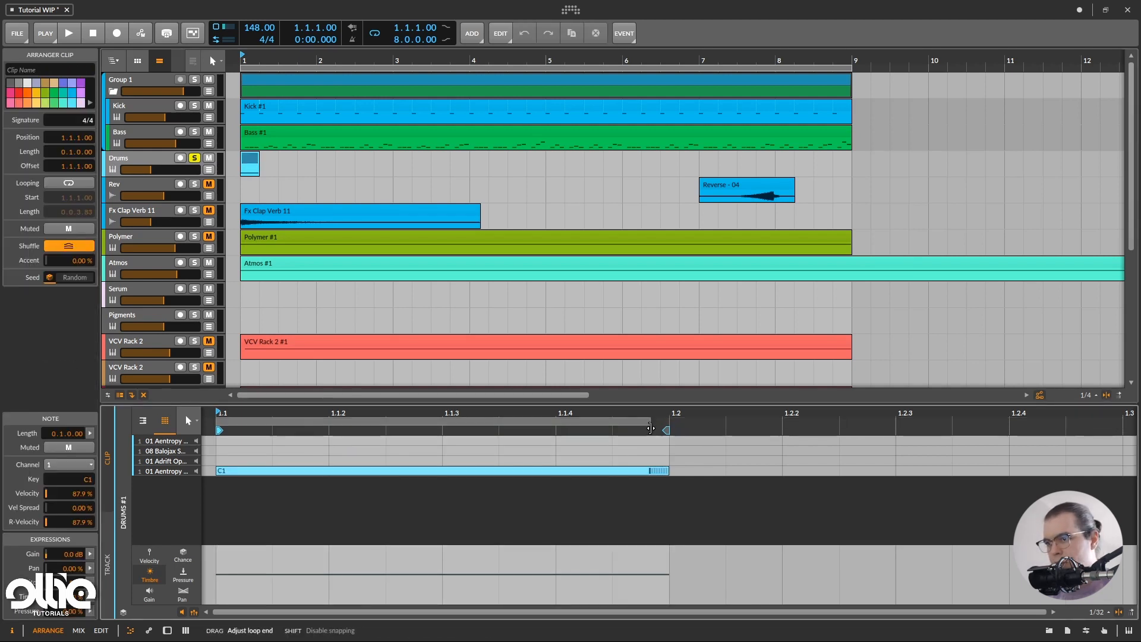
click(601, 427)
drag(258, 167, 310, 167)
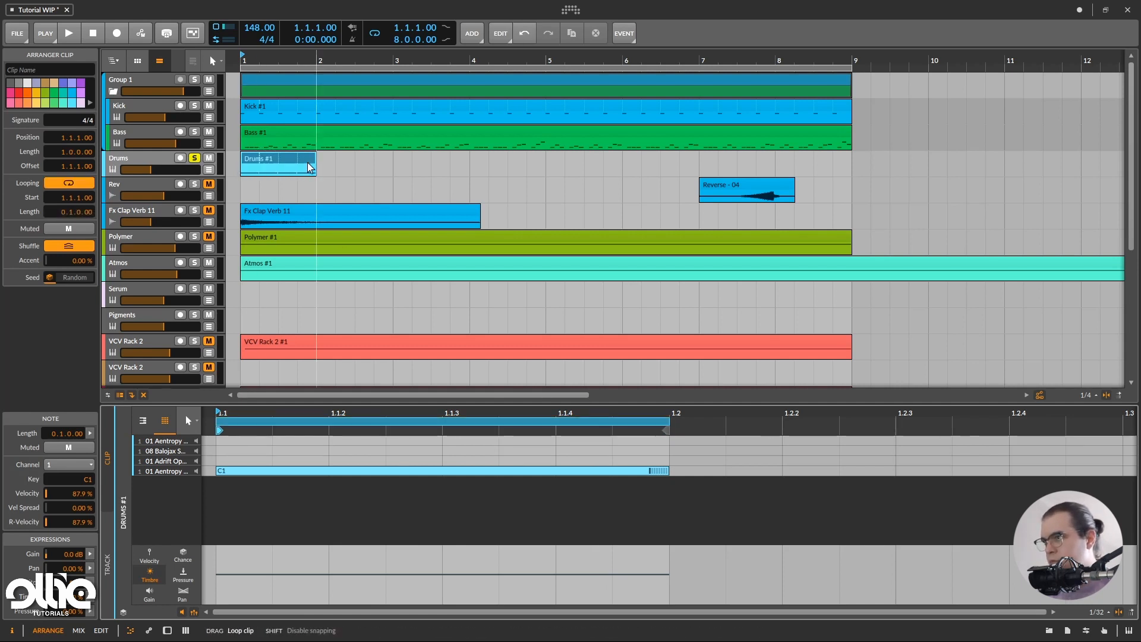
Set the C1 note's recurrence length to 2 and play the looped Drums clip
click(284, 470)
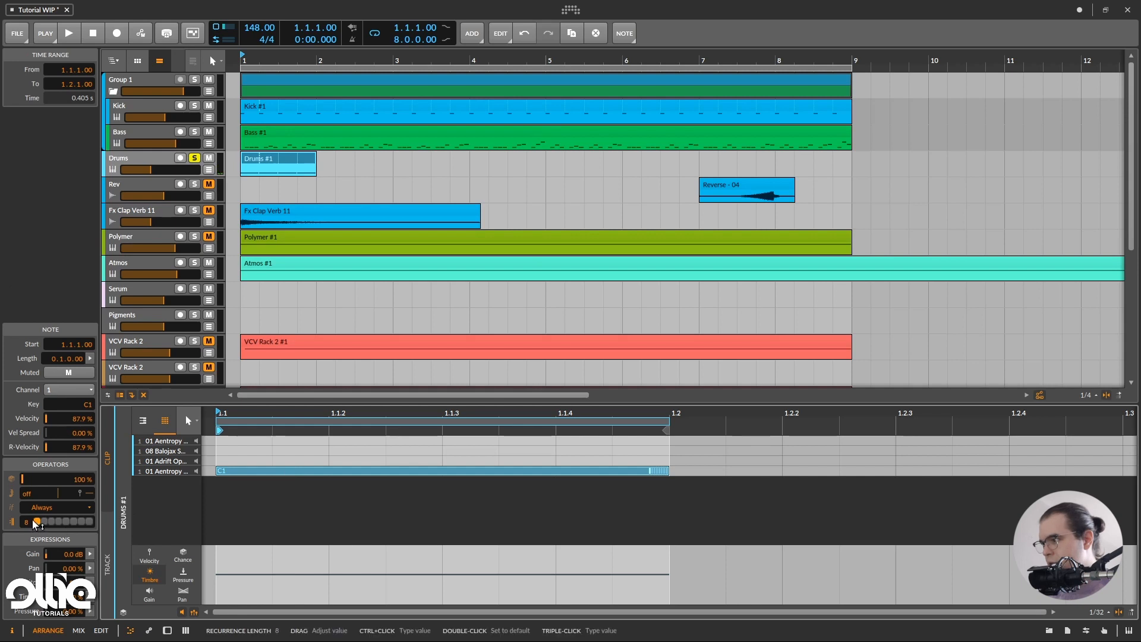
drag(30, 523, 57, 520)
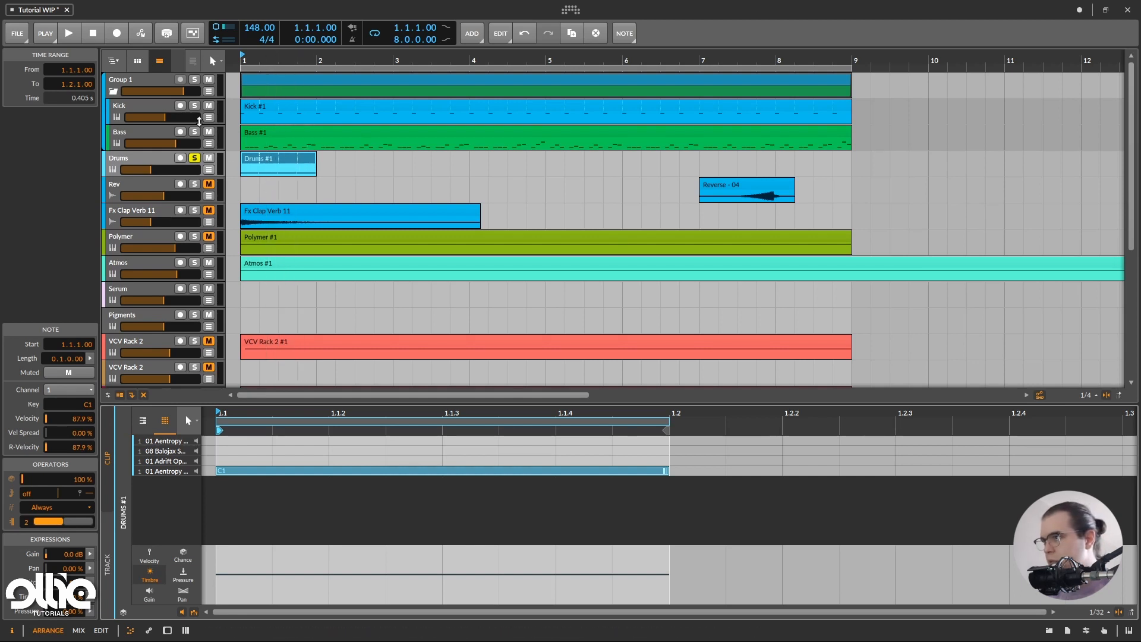
key(space)
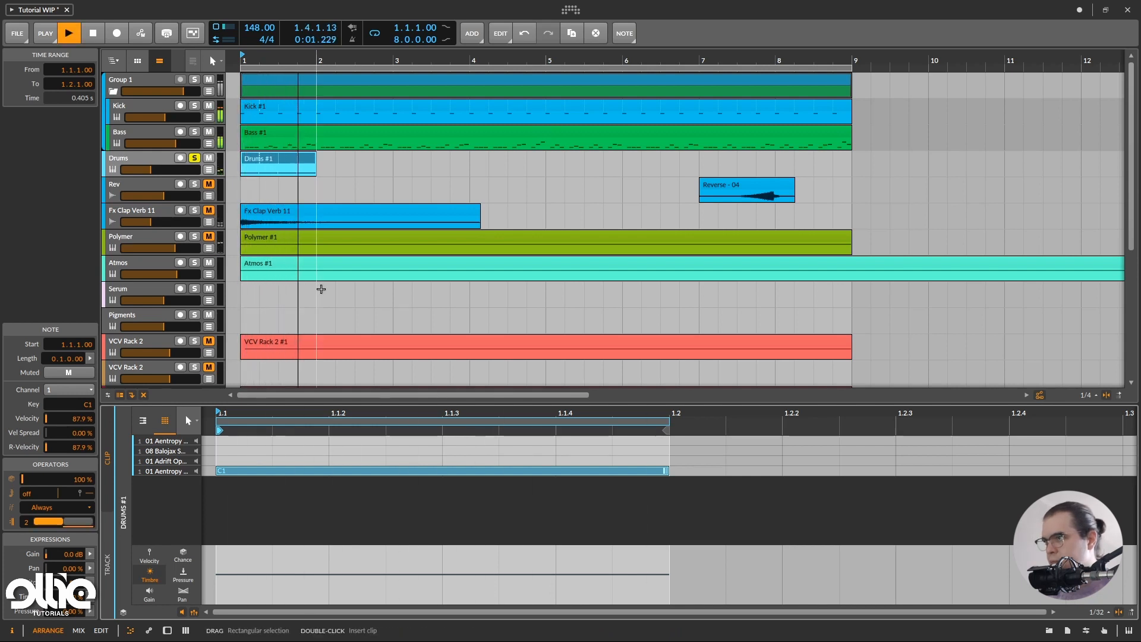
double_click(271, 159)
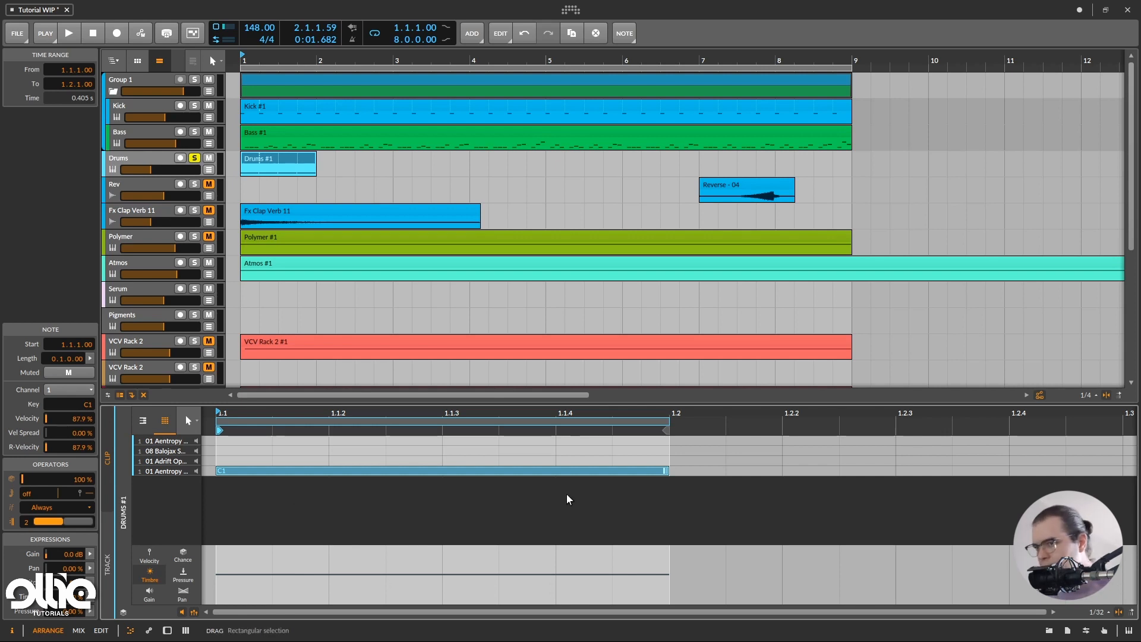
Extend the Drums clip's loop region to two beats and reselect the C1 note
scroll(362, 457, down, 2)
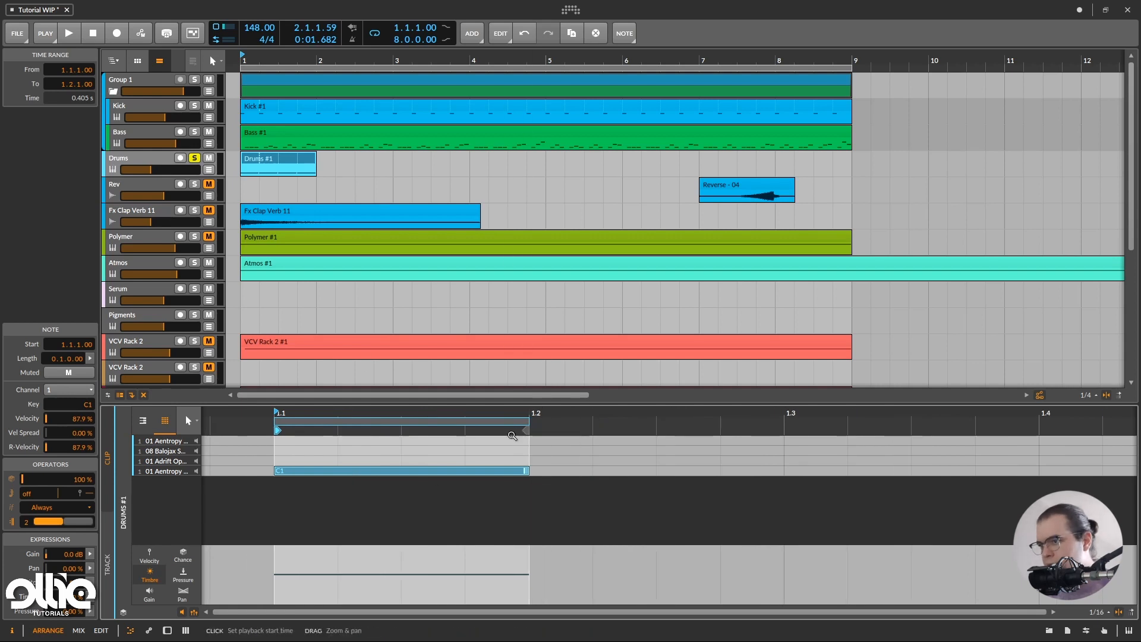
drag(527, 423, 783, 423)
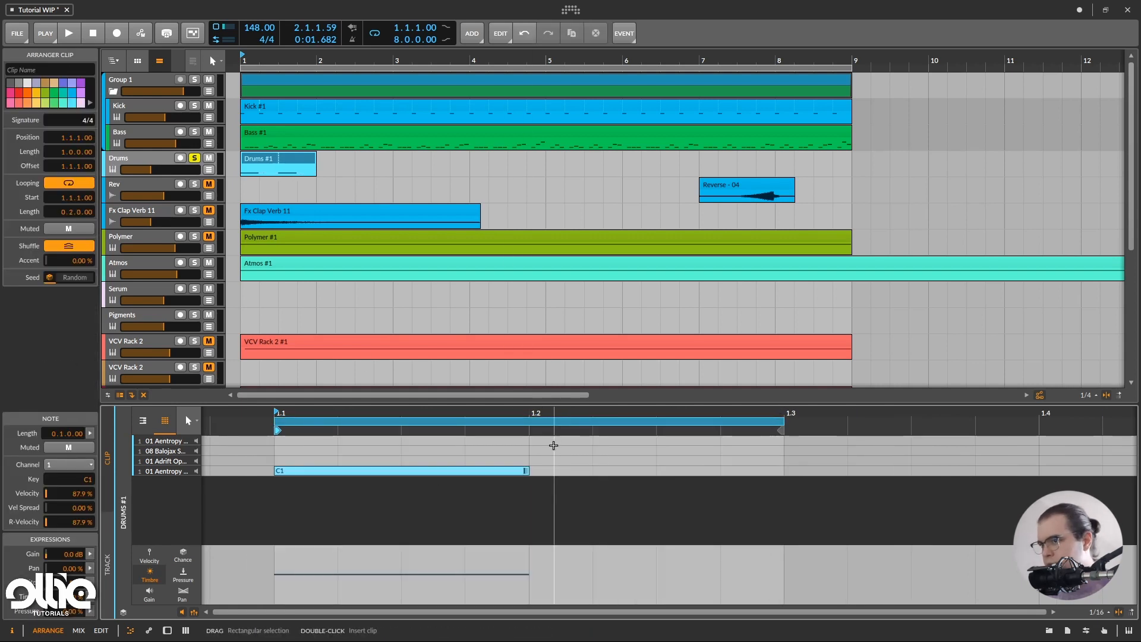
click(301, 159)
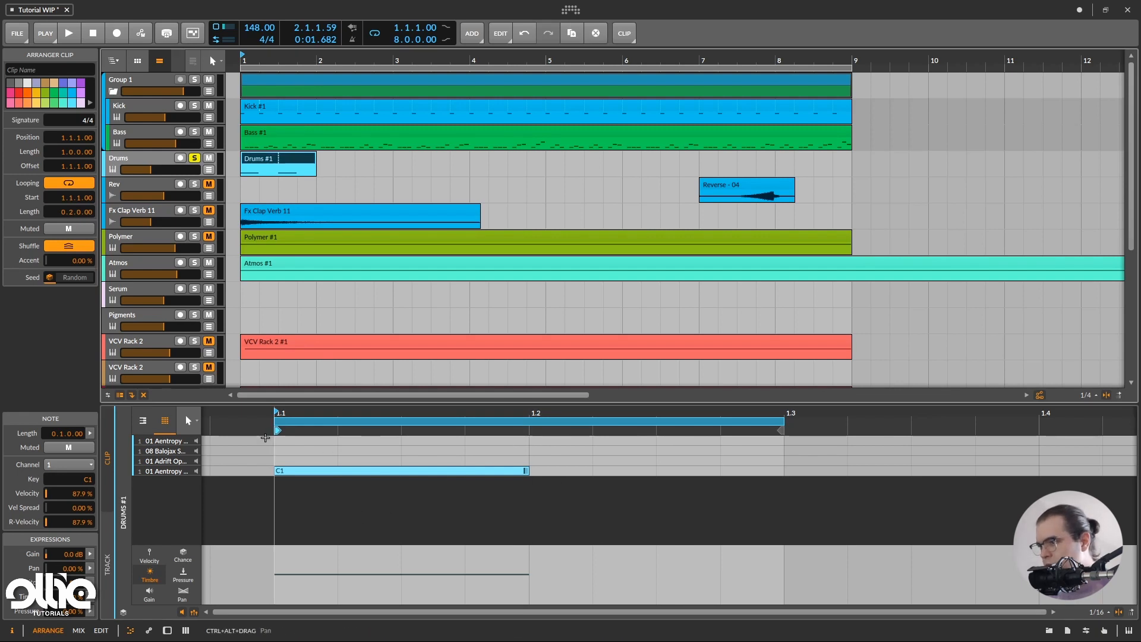
click(316, 477)
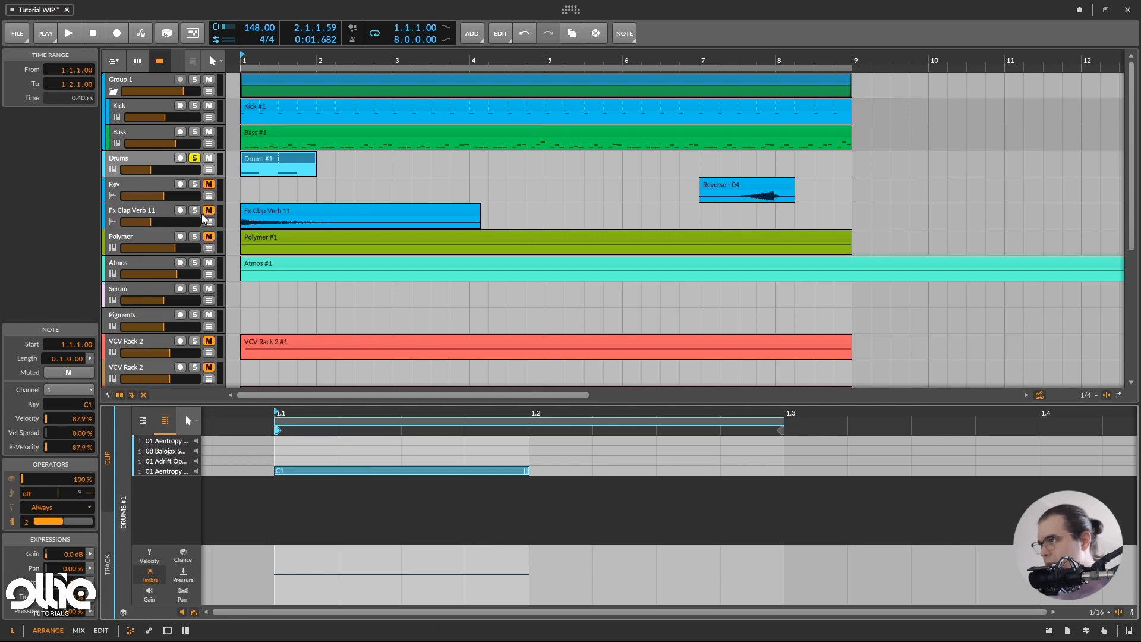
Show the Drums track's devices and audition the first three loaded Drum Machine pads
click(140, 167)
key(d)
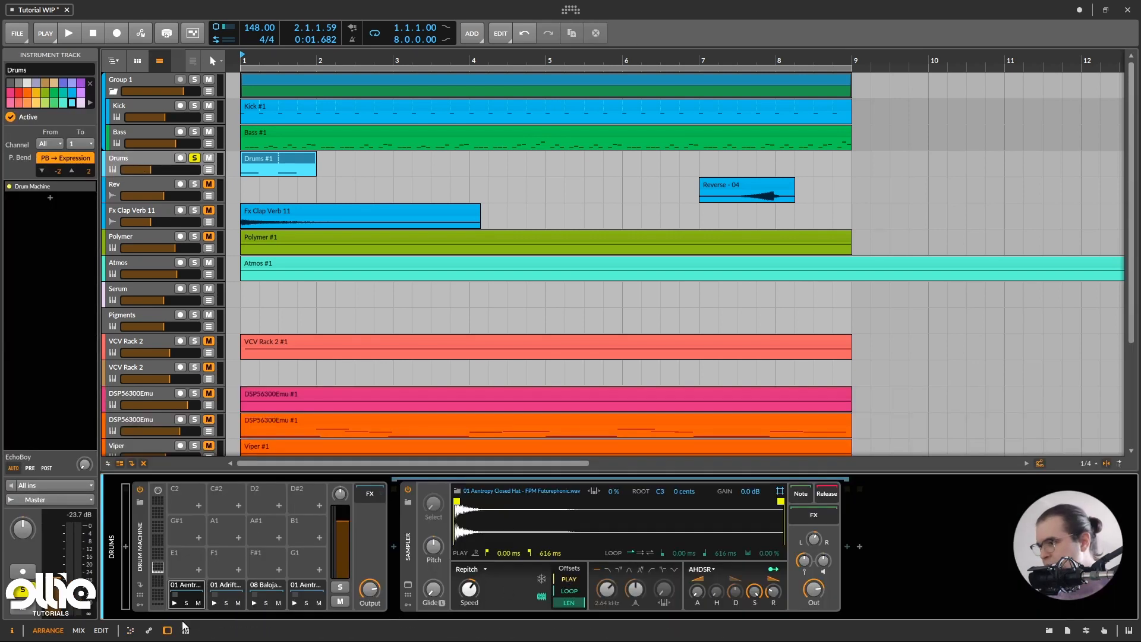
click(174, 603)
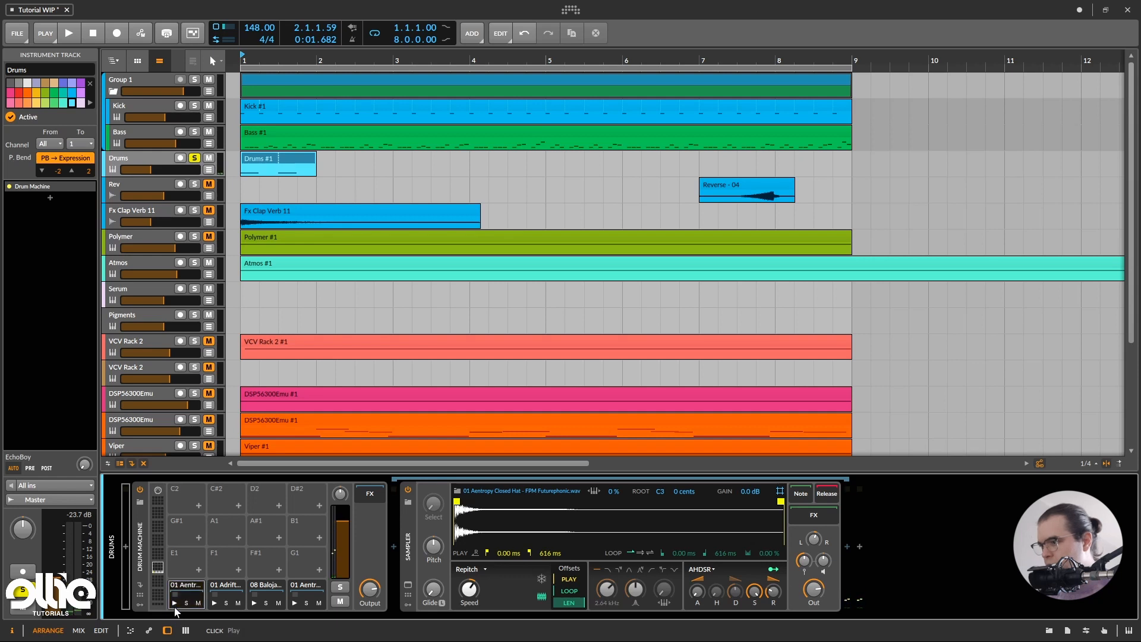
click(215, 602)
click(255, 602)
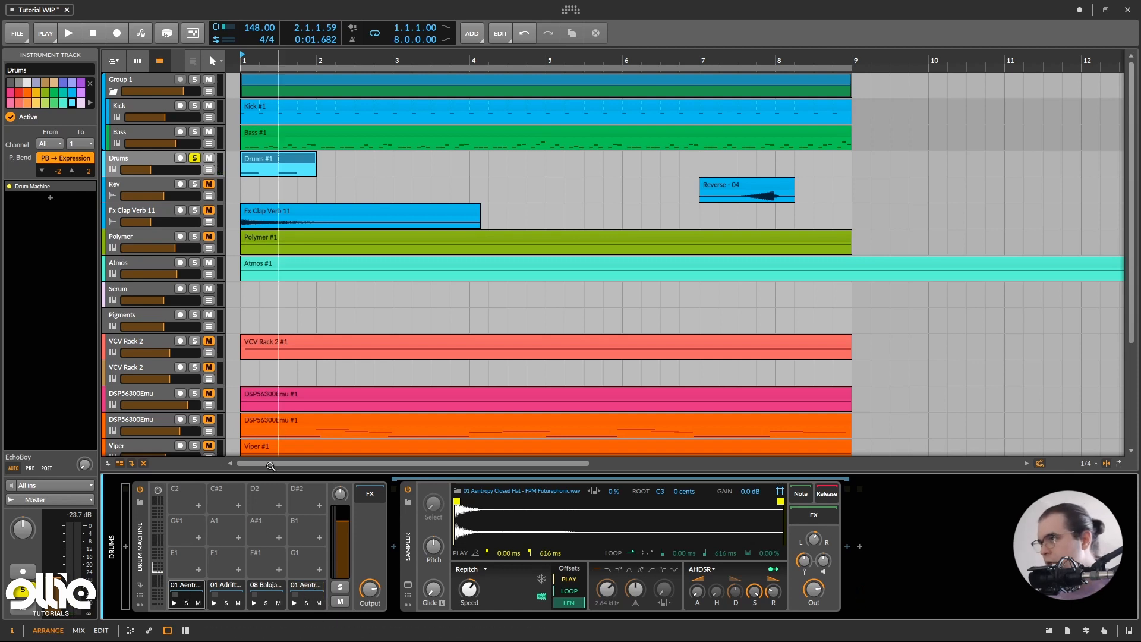
Turn off the C1 note's recurrence, set its repeats to 4, and show the note velocities
double_click(261, 161)
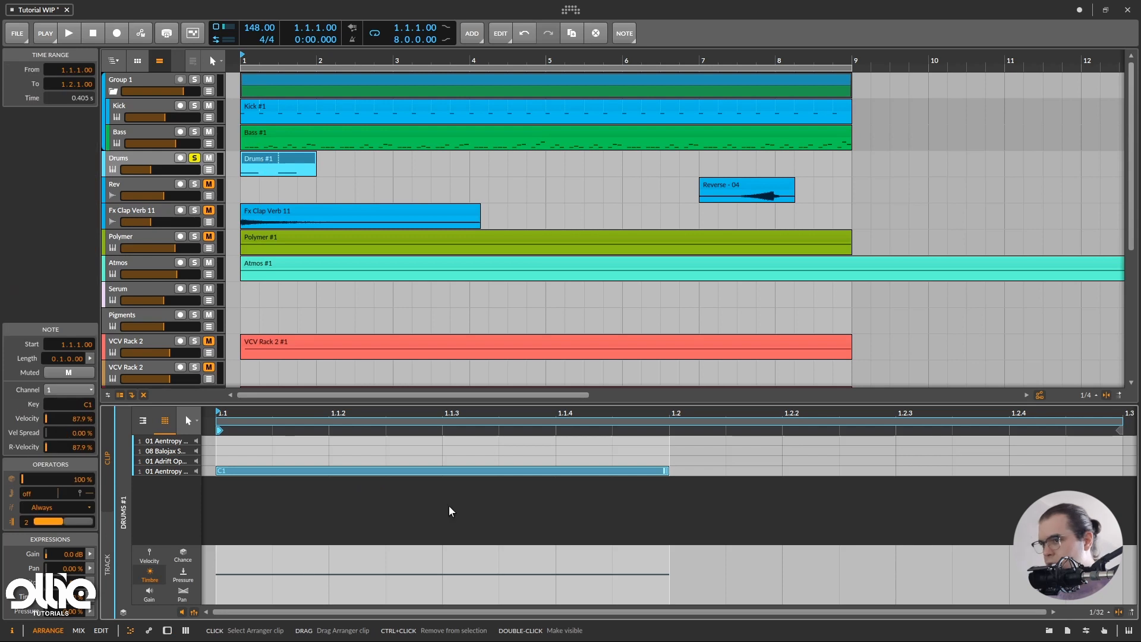
scroll(319, 514, down, 1)
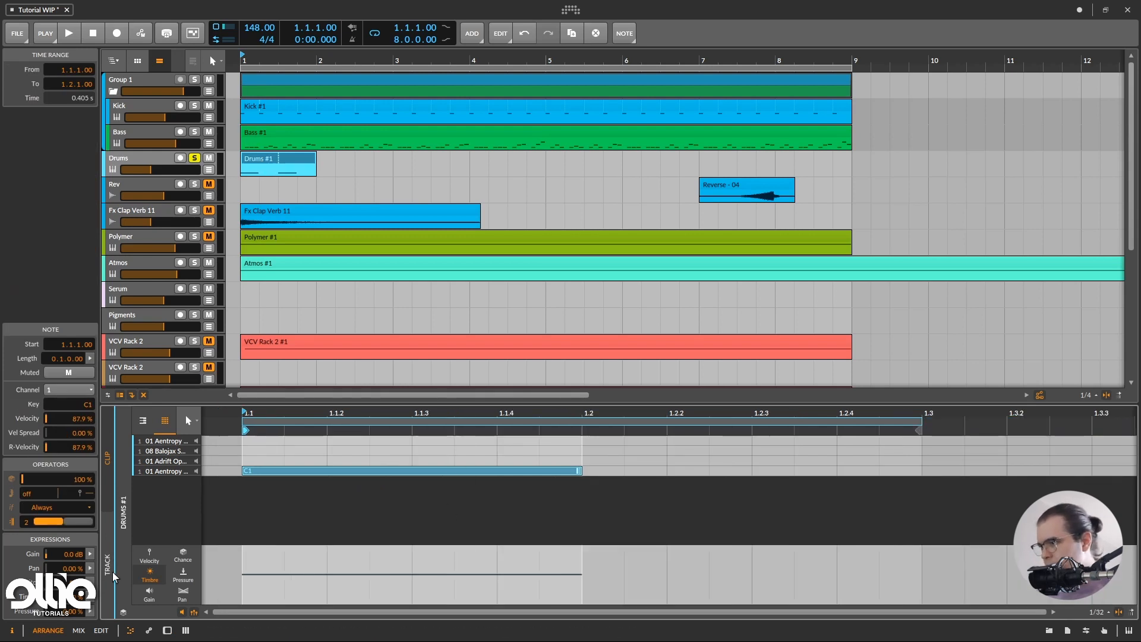
drag(28, 519, 29, 479)
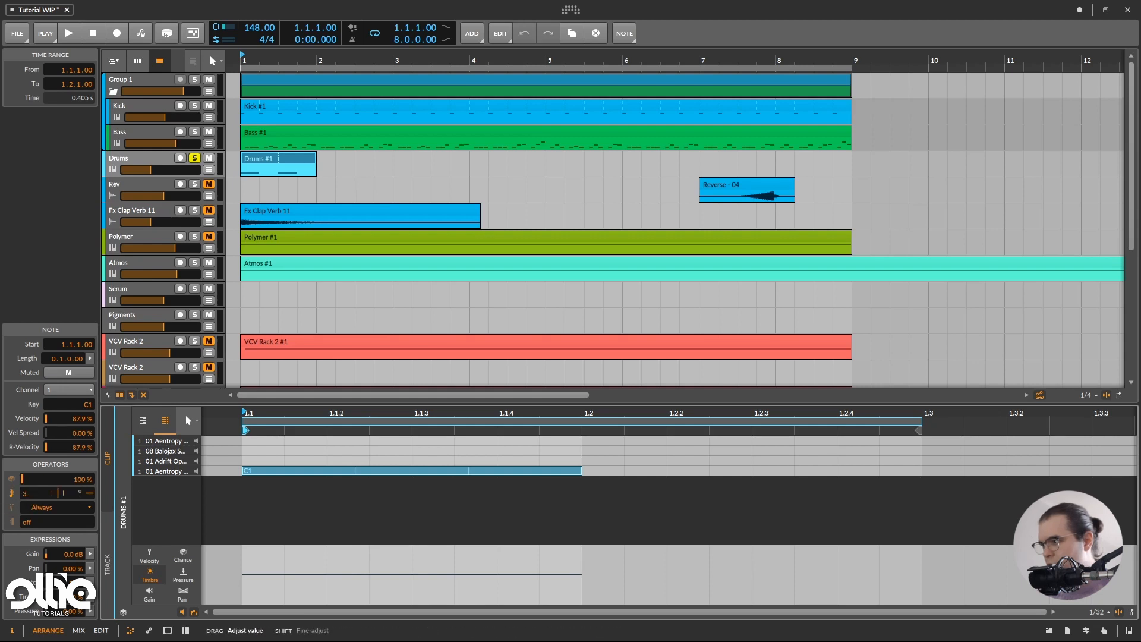
key(space)
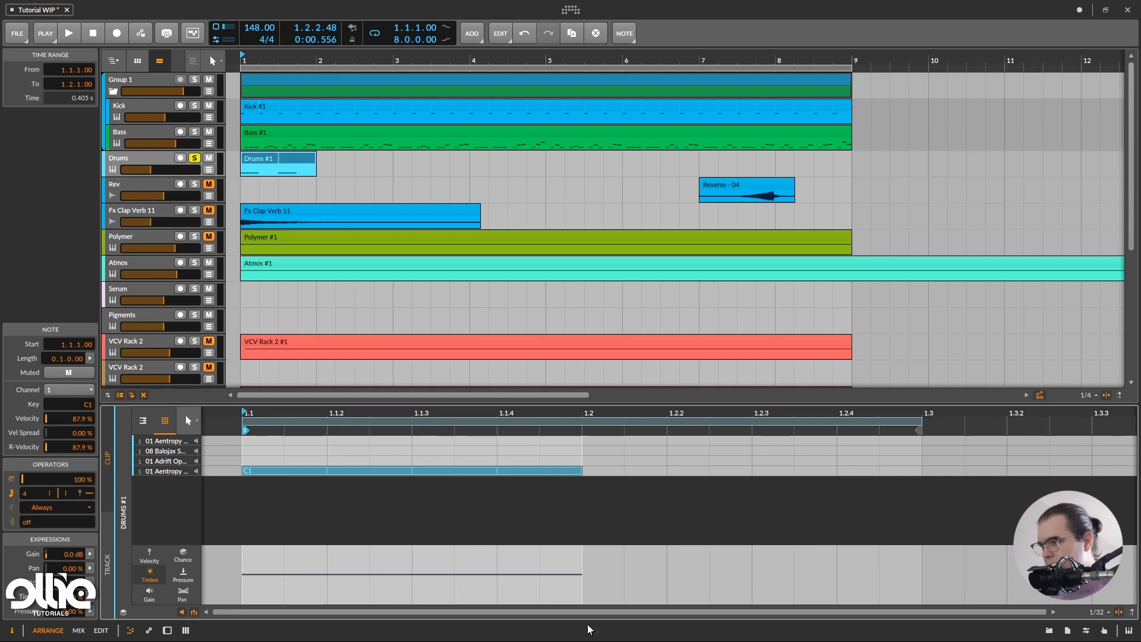
click(148, 561)
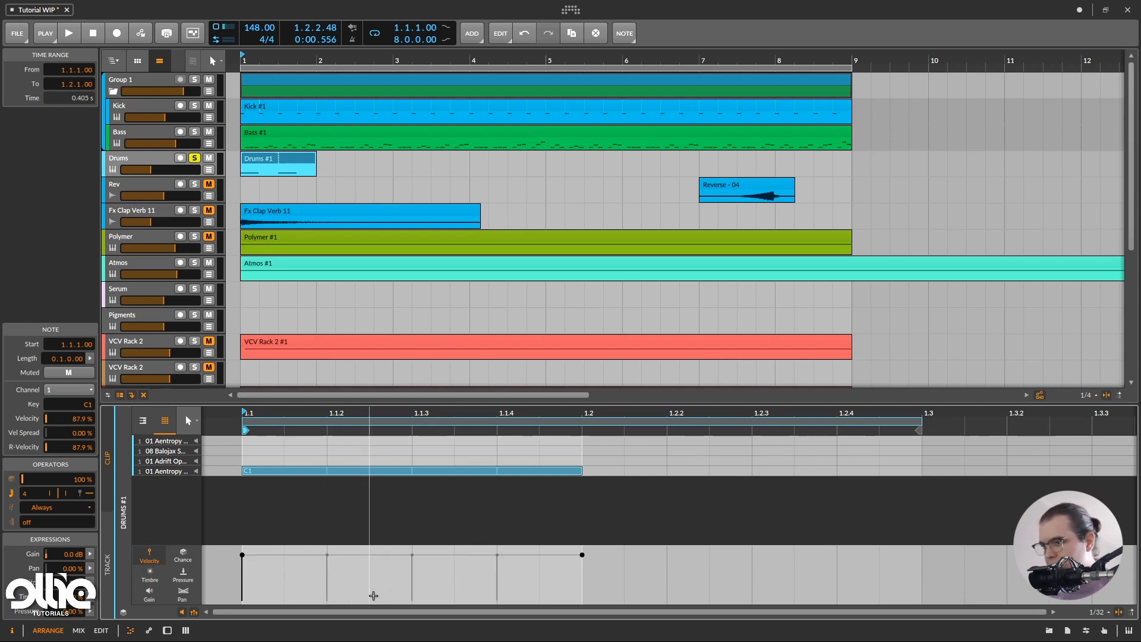
drag(500, 553, 306, 602)
click(319, 555)
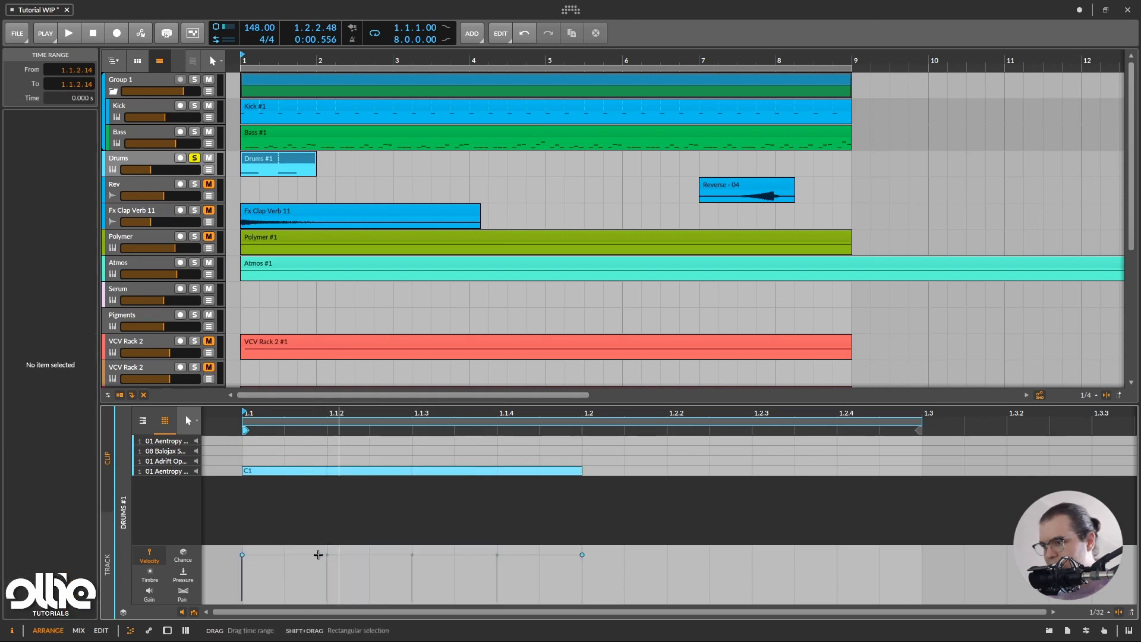
drag(318, 554, 331, 580)
drag(326, 580, 528, 579)
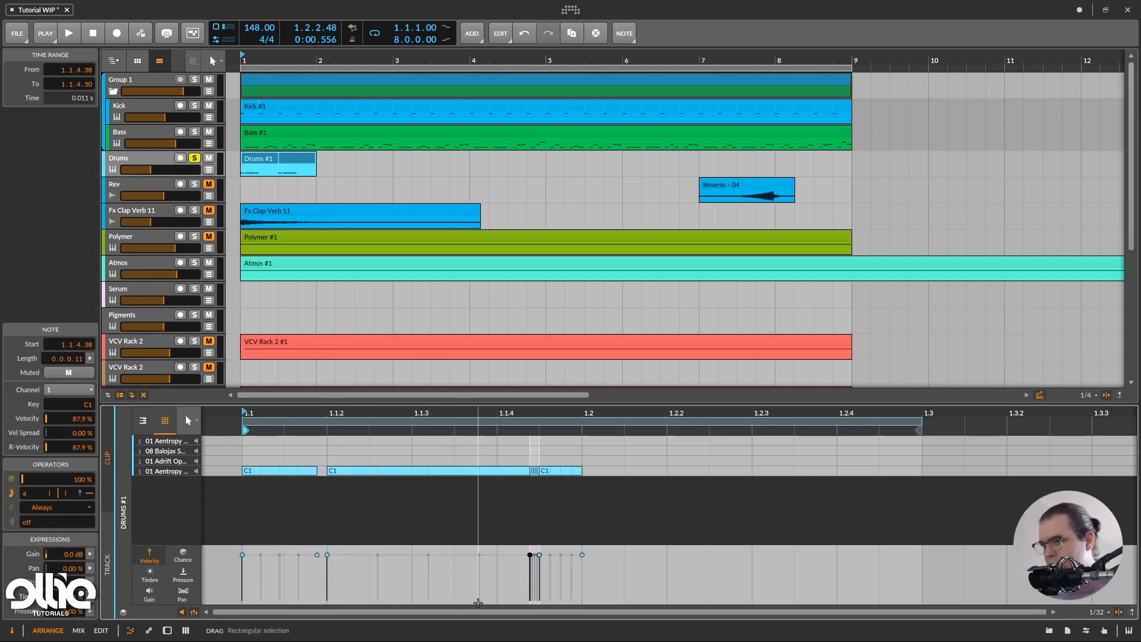
key(ctrl+z)
click(348, 558)
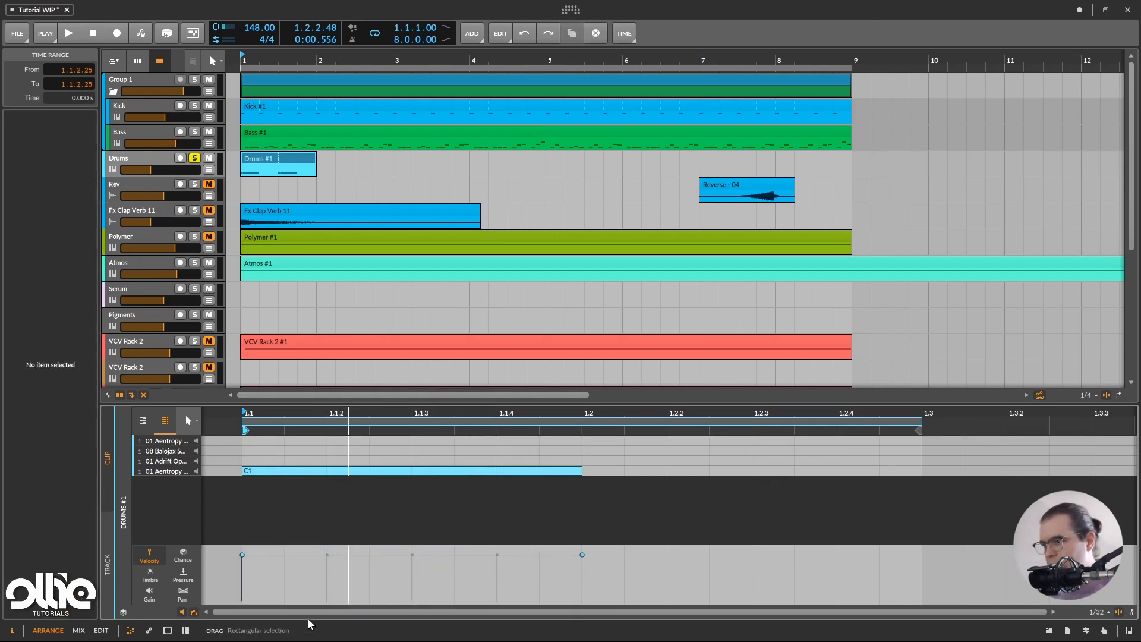
Set the C1 note's velocity to 76.9%, ramp its repeat velocities upward to the end, and play the result
click(242, 556)
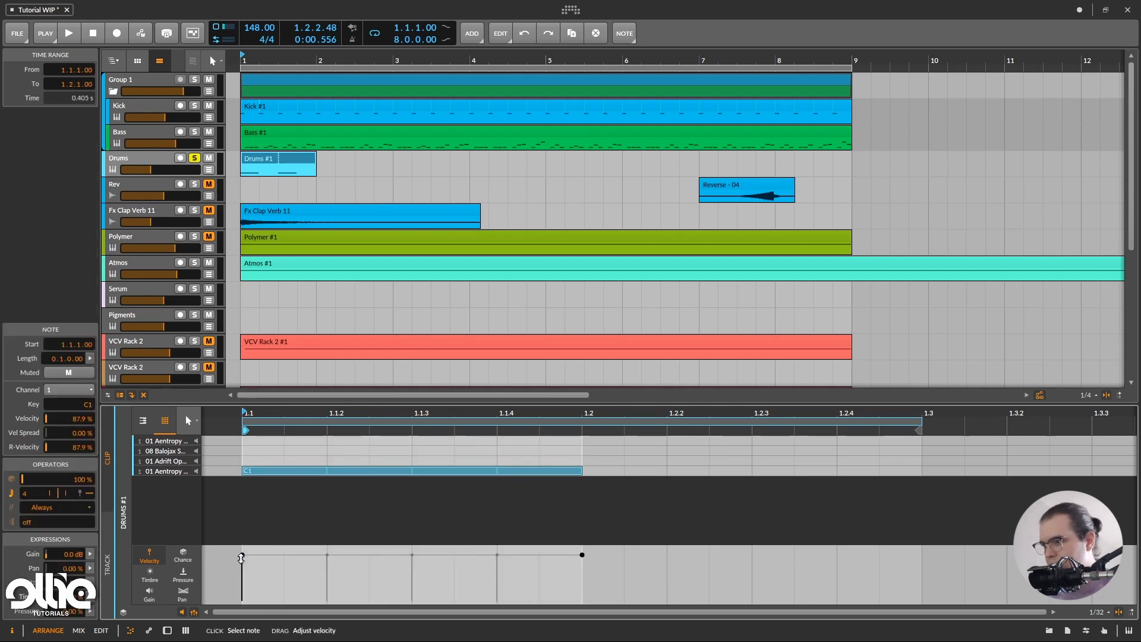
drag(241, 558, 241, 561)
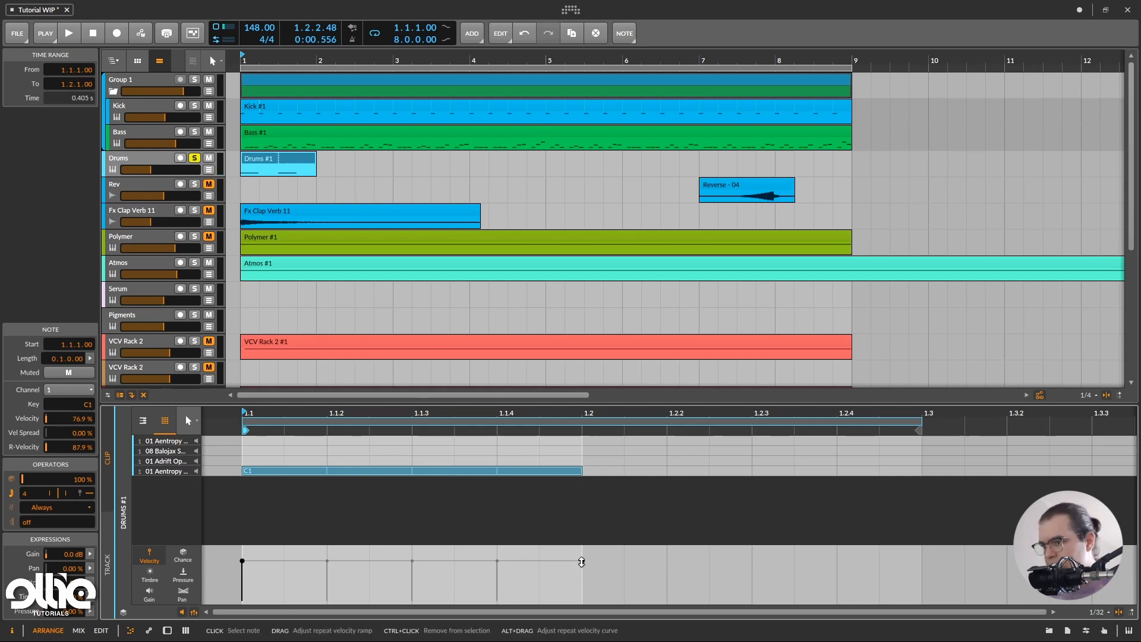
drag(581, 562, 582, 549)
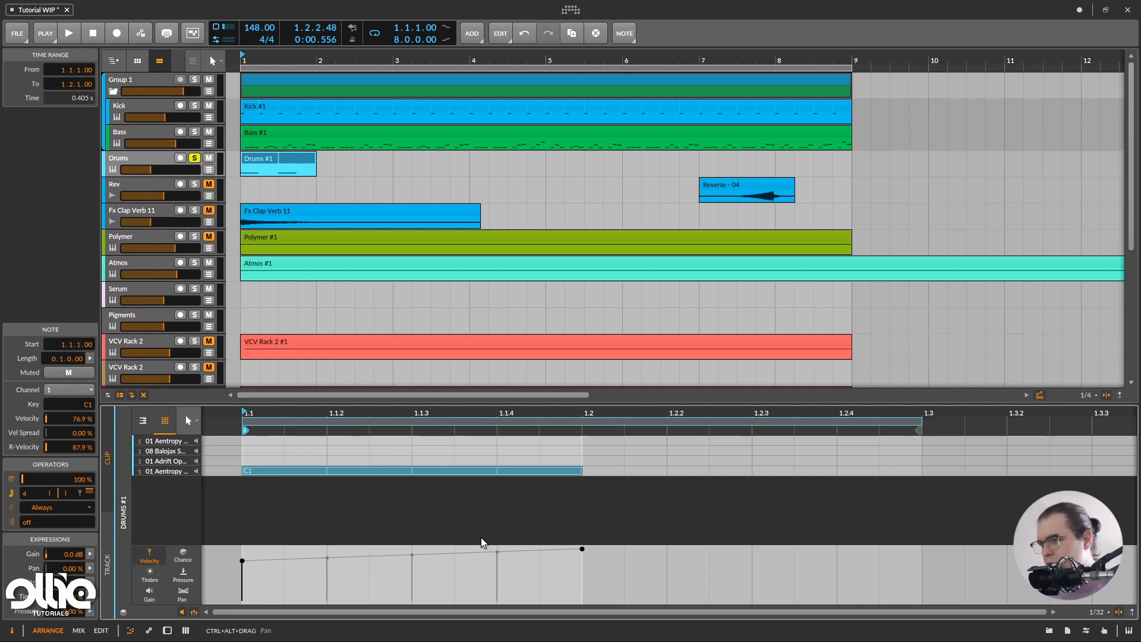
key(space)
key(space)
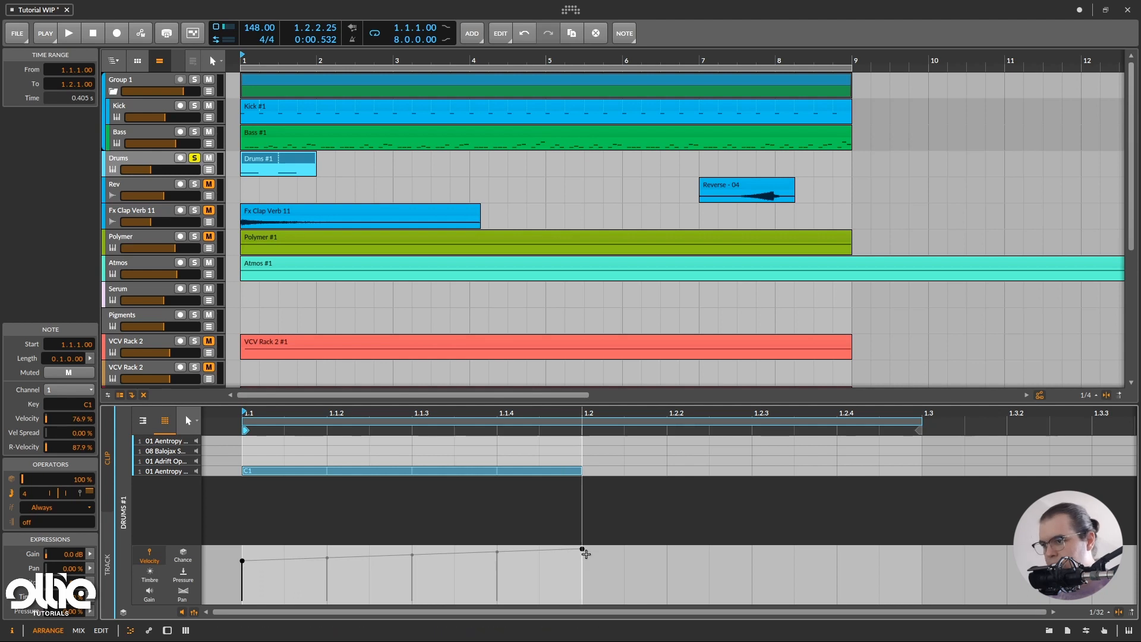
Bend the C1 note's repeat velocity ramp into an upward-bulging curve and play it back
drag(585, 547, 606, 497)
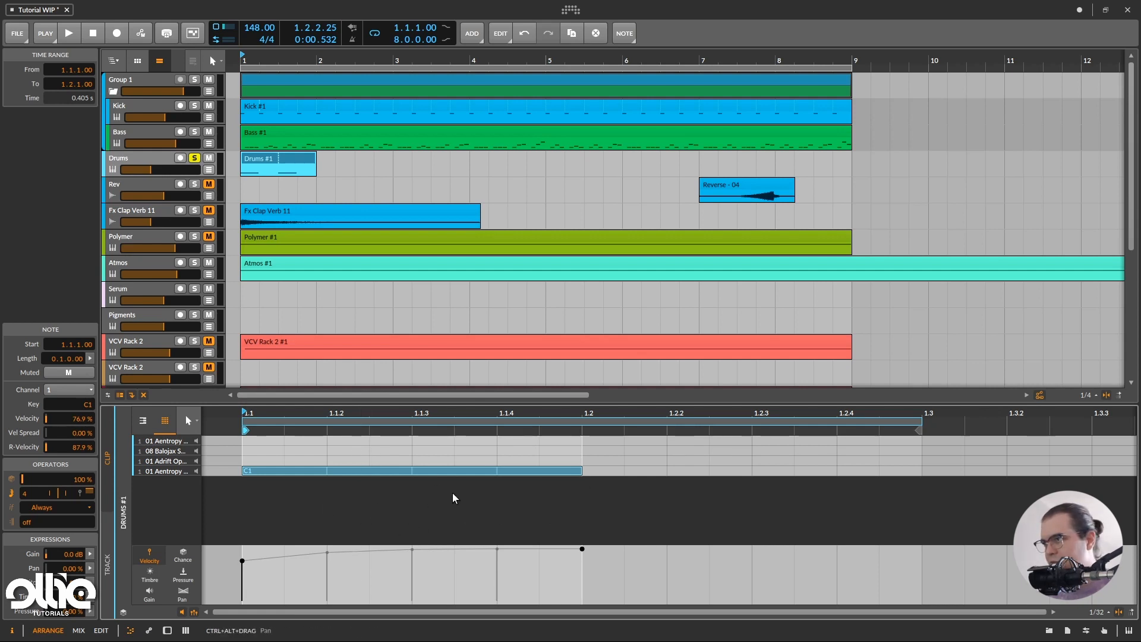
key(space)
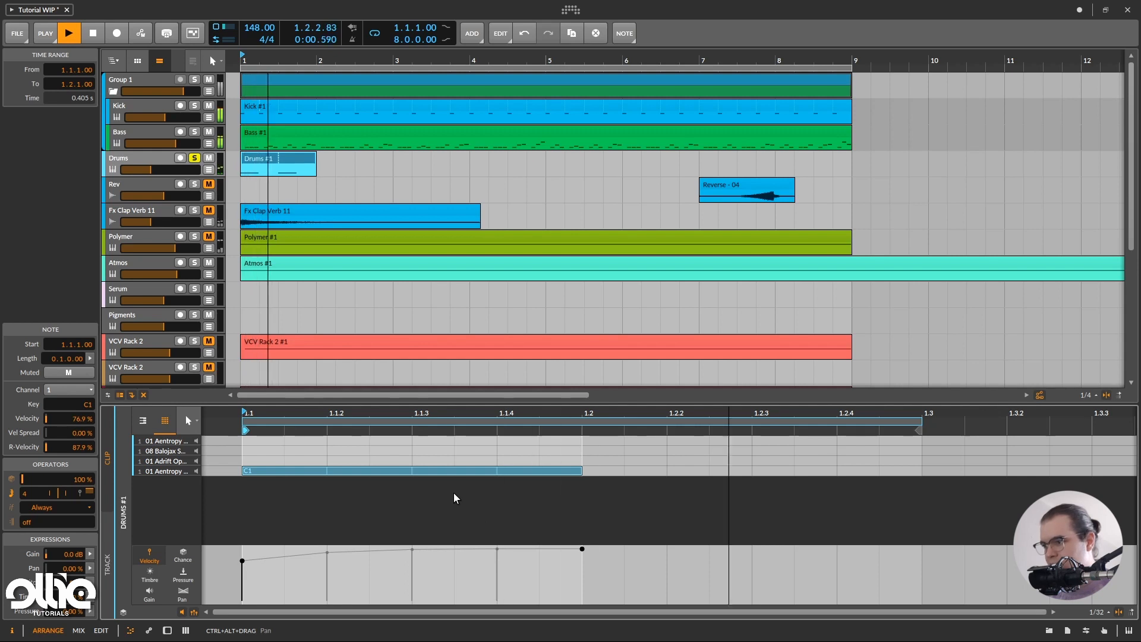
key(space)
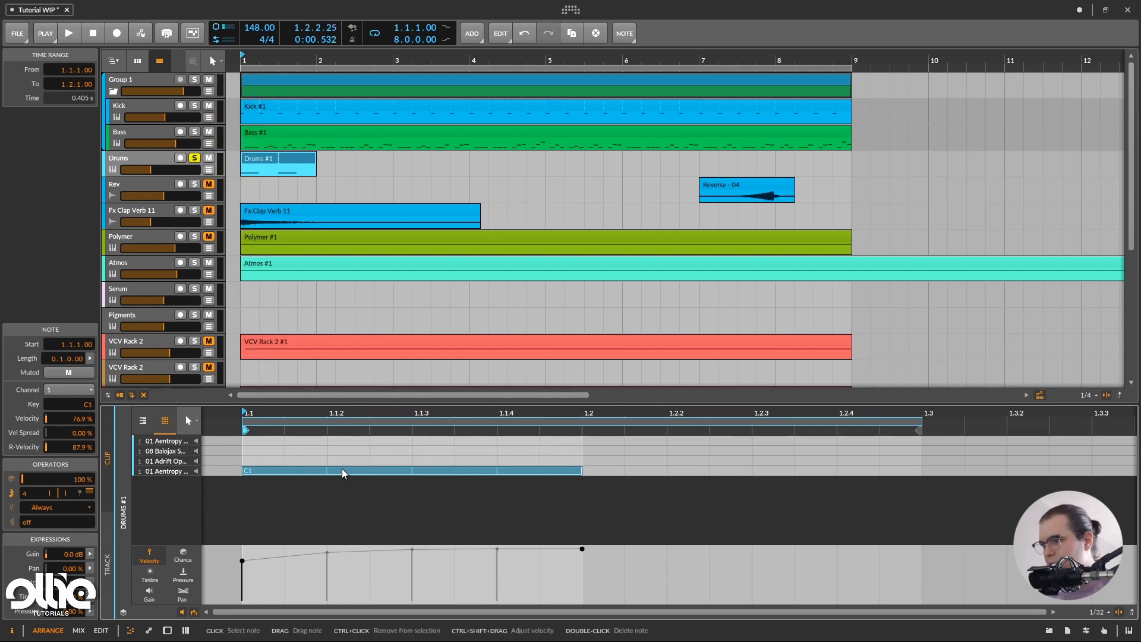
Duplicate the repeating C1 note onto the second beat at 1.2 and play the clip
key(ctrl+d)
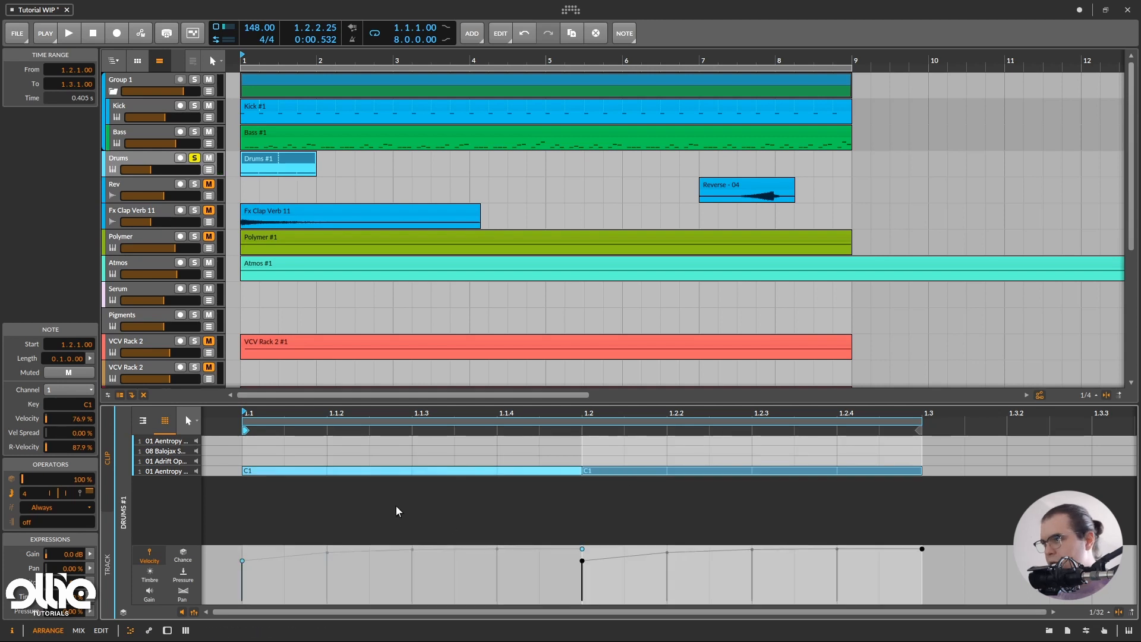
key(space)
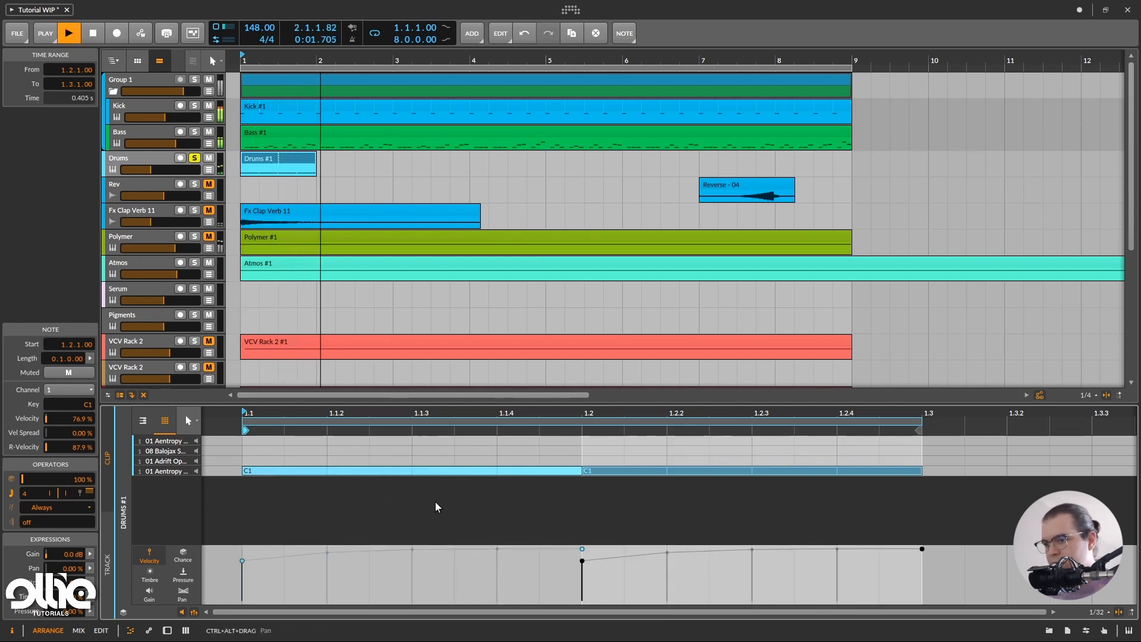
key(space)
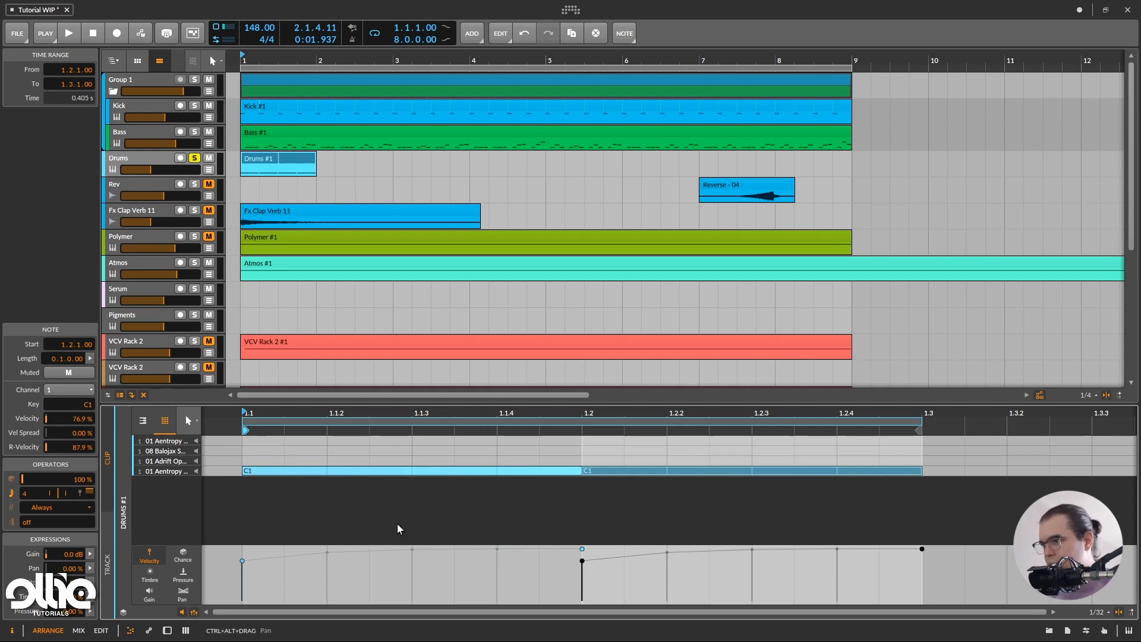
Add two sixteenth-long C#1 notes at 91.2% velocity, audition them, and place them at 1.1.3 and 1.2.3
double_click(350, 461)
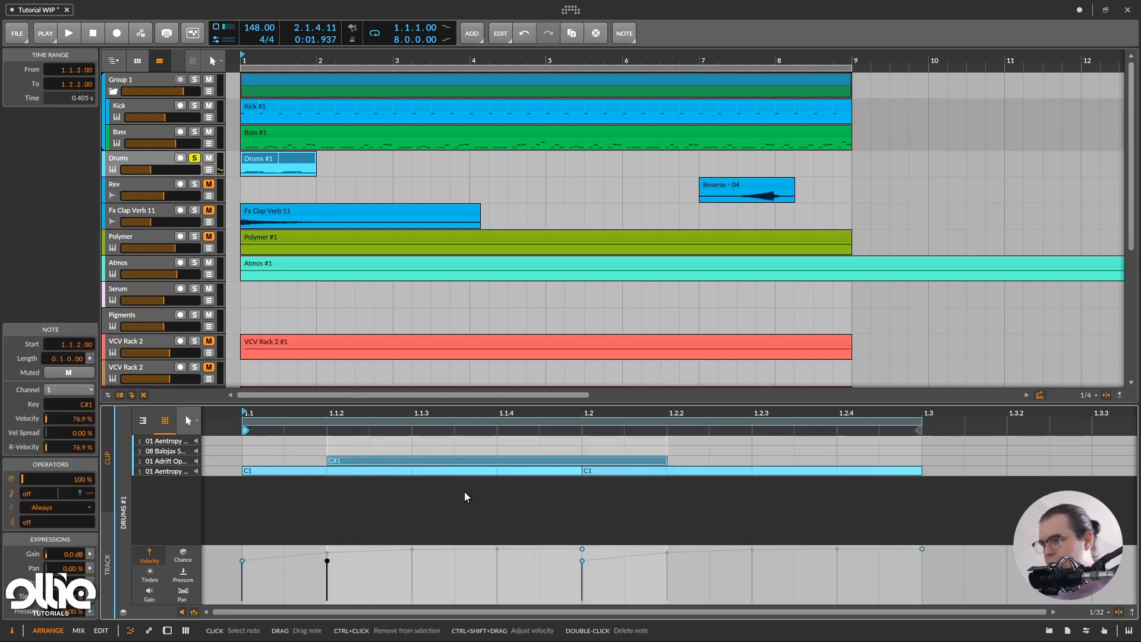
drag(666, 460, 406, 466)
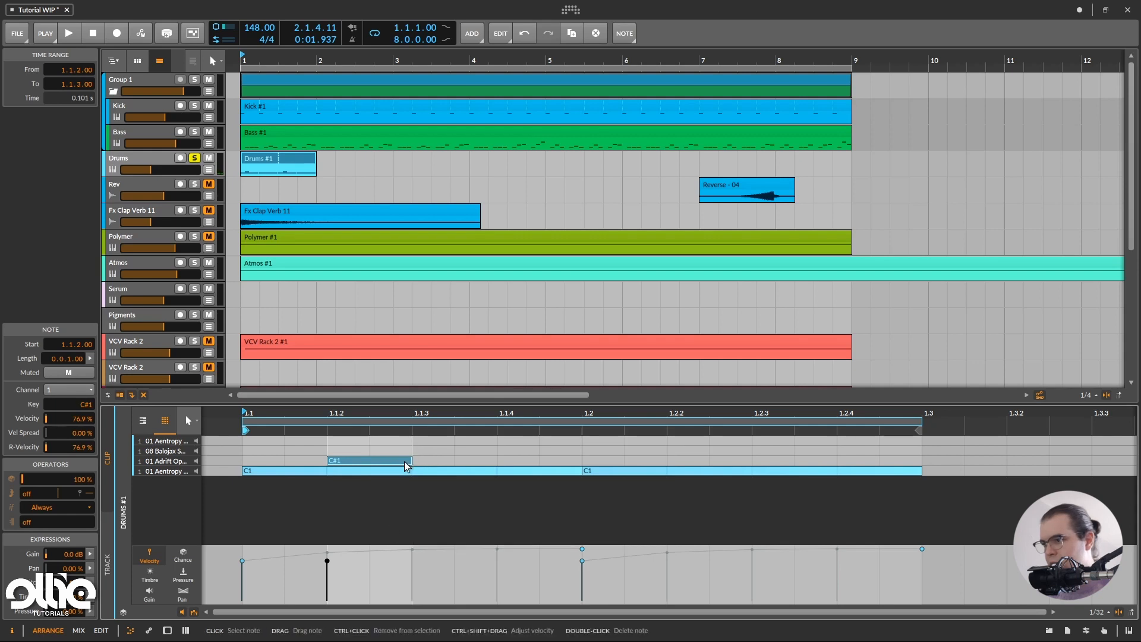
drag(327, 561, 331, 552)
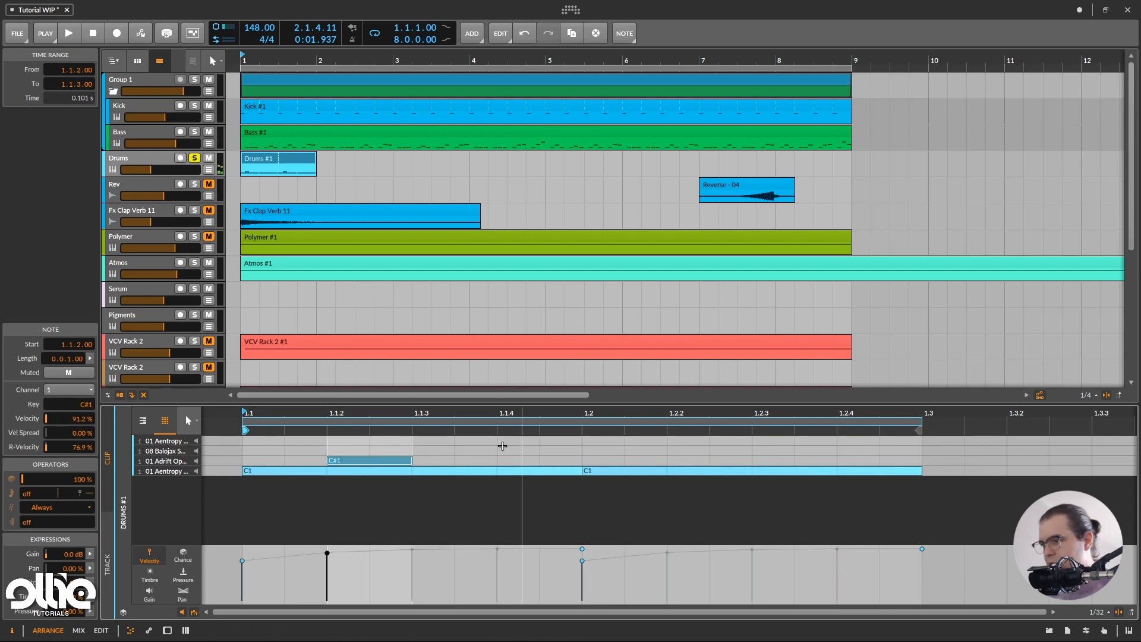
double_click(668, 463)
key(space)
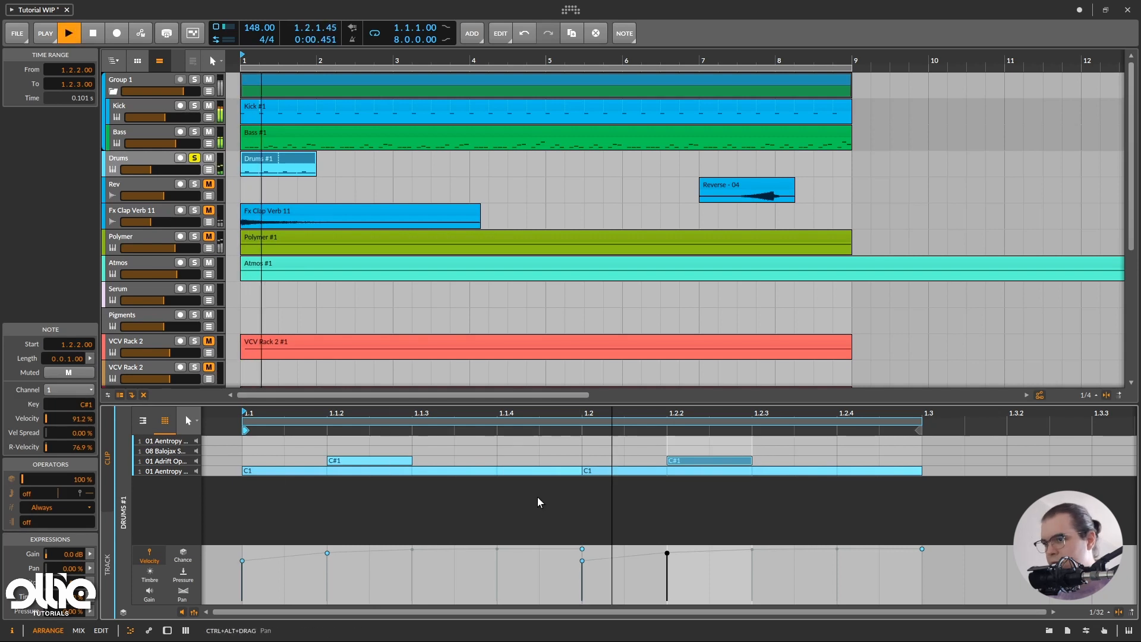
key(space)
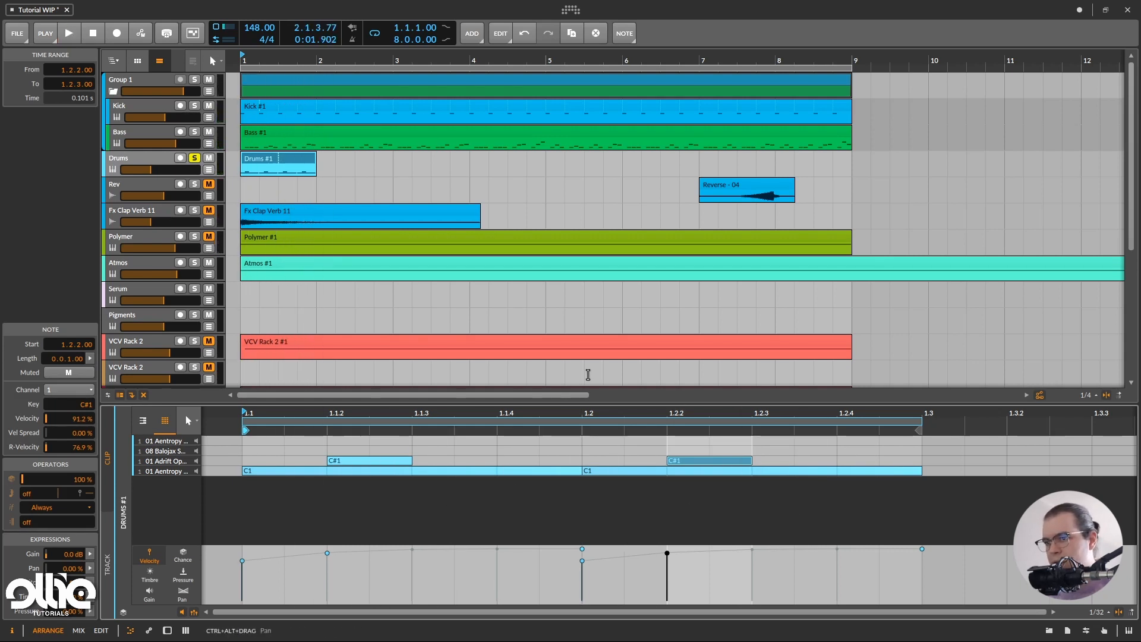
drag(748, 447, 439, 468)
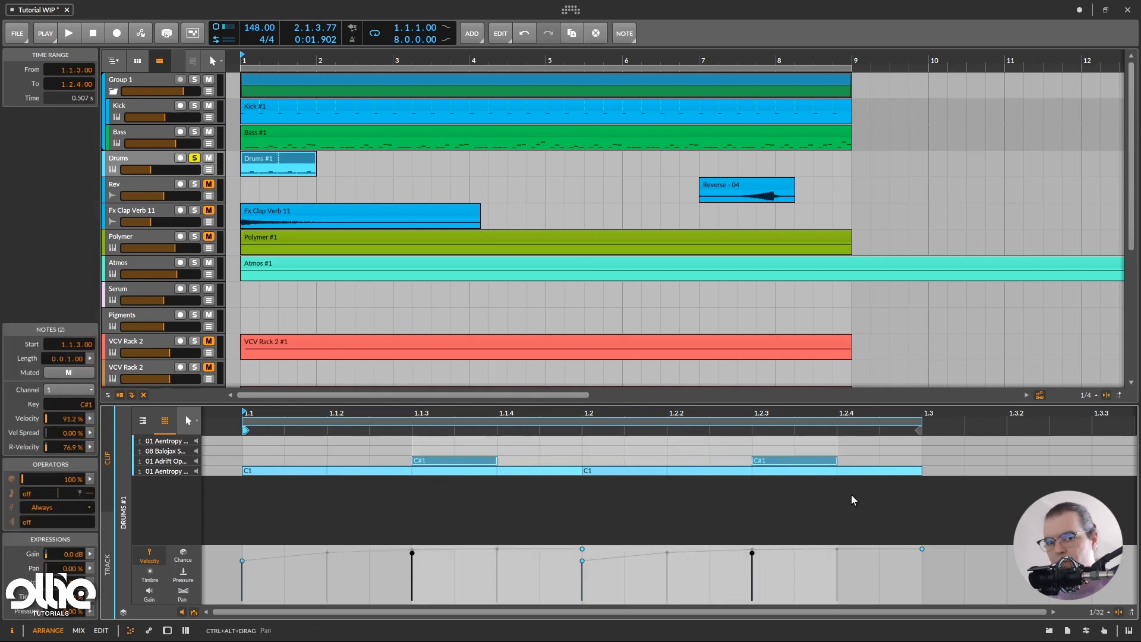
Add a sixteenth-long C#1 note at 1.2.4 with 2 repeats and play the clip
double_click(852, 462)
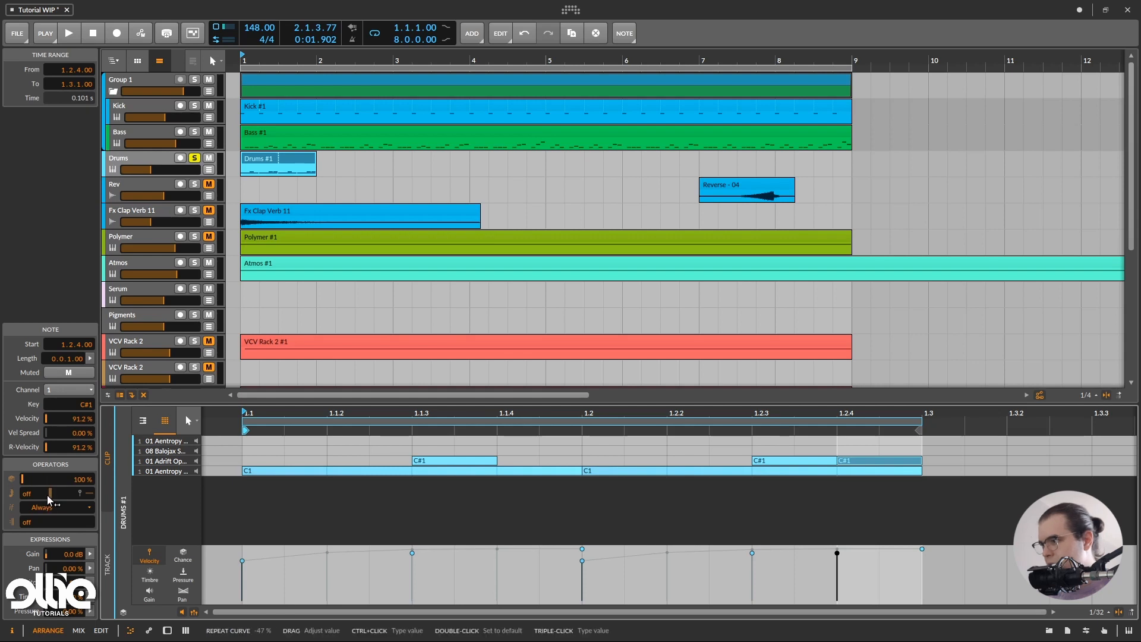
drag(50, 500, 55, 497)
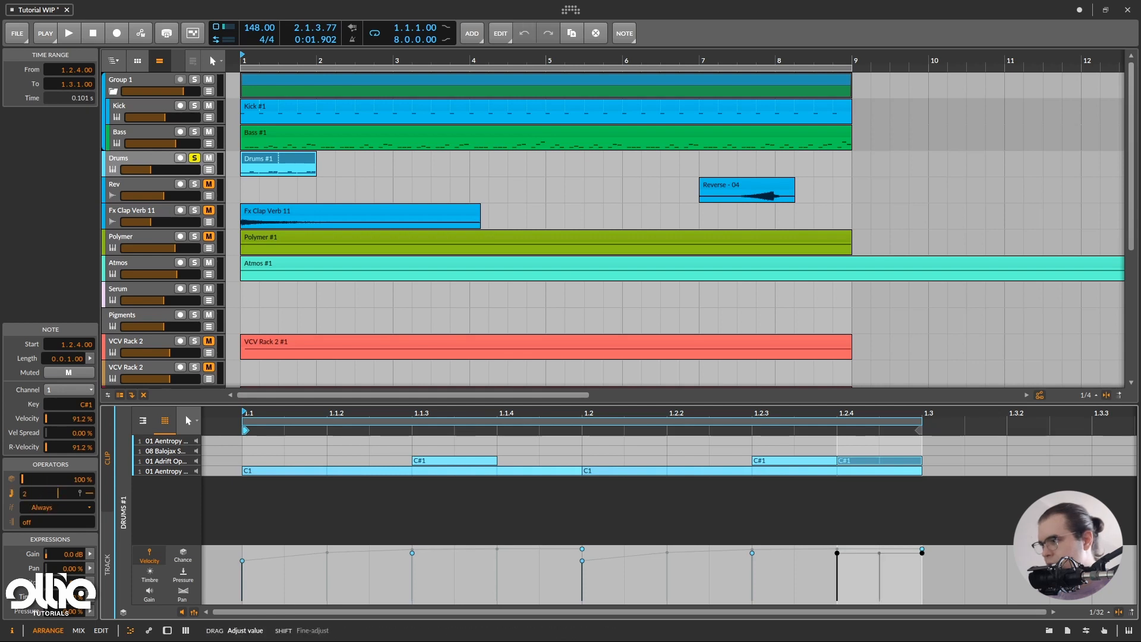
key(space)
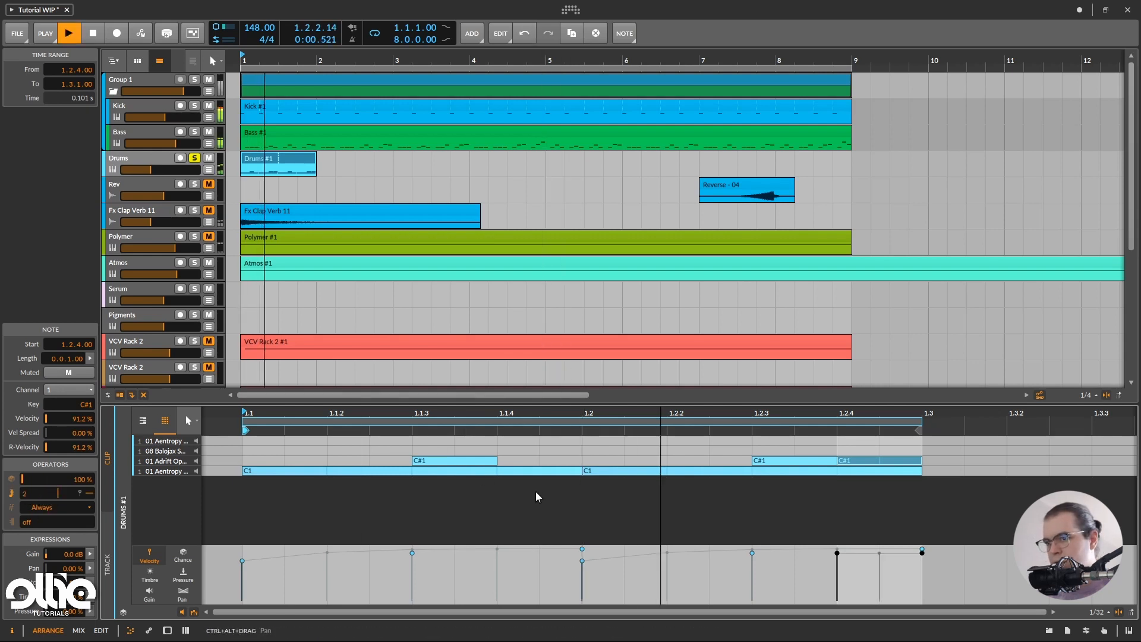
key(space)
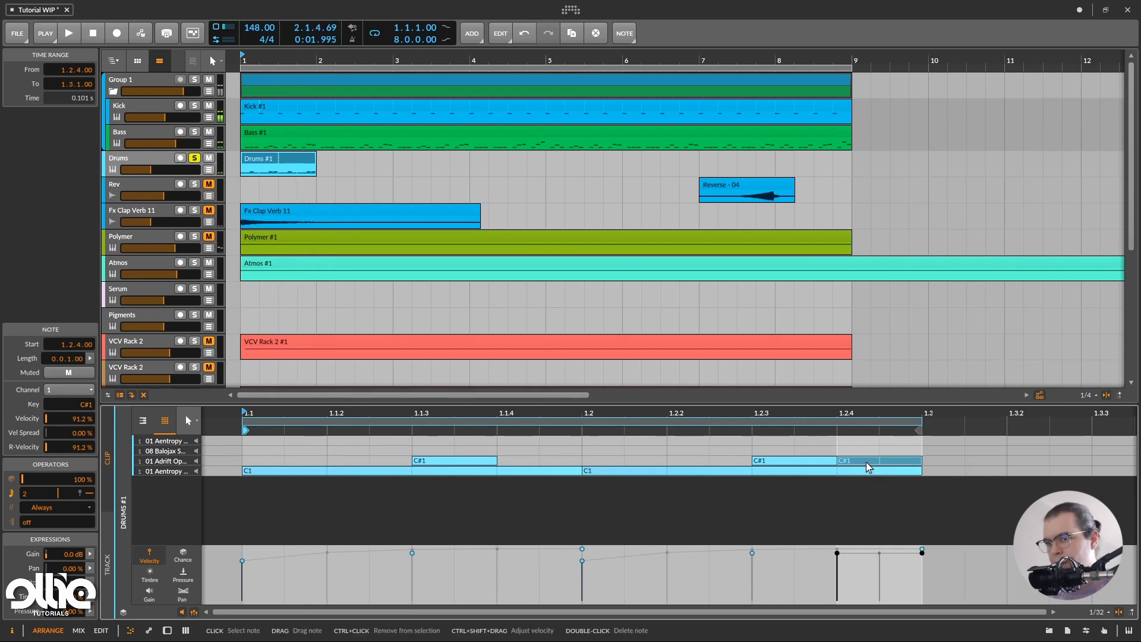
Make the C#1 note at 1.2.4 recur only on the last of 4 cycles, and extend the looped Drums clip to bar 9
drag(37, 522, 40, 515)
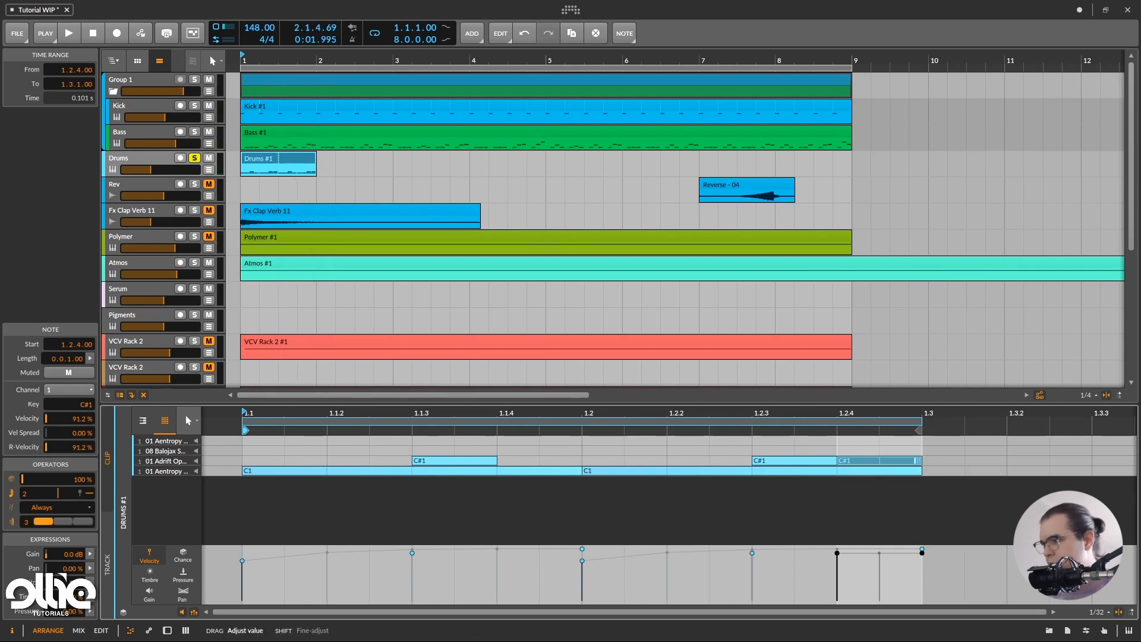
click(85, 521)
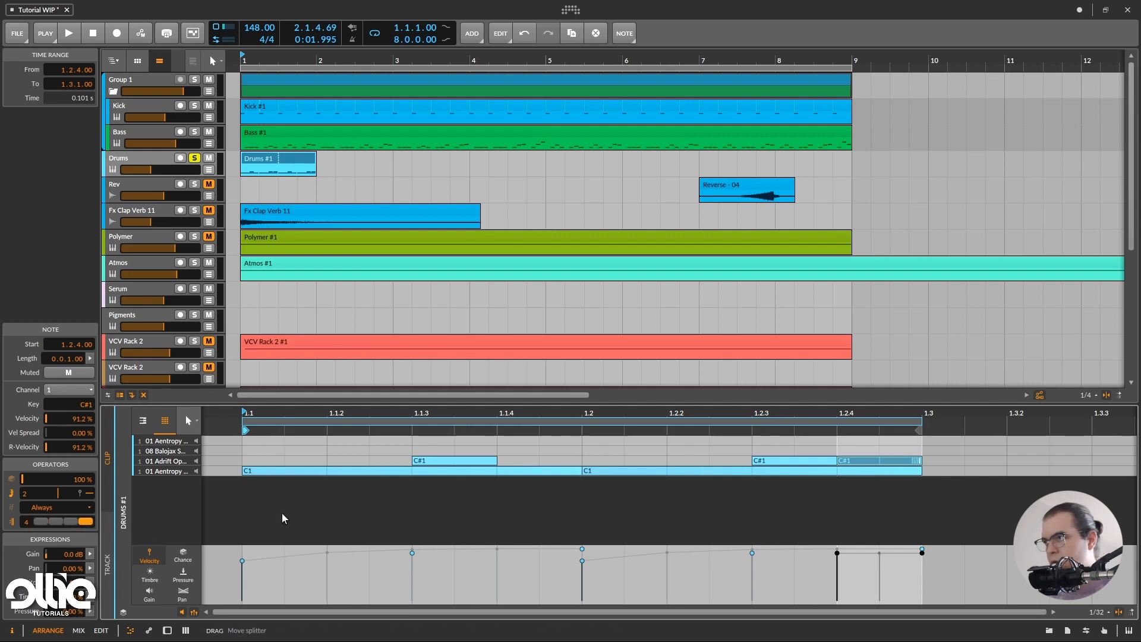
drag(313, 159, 851, 170)
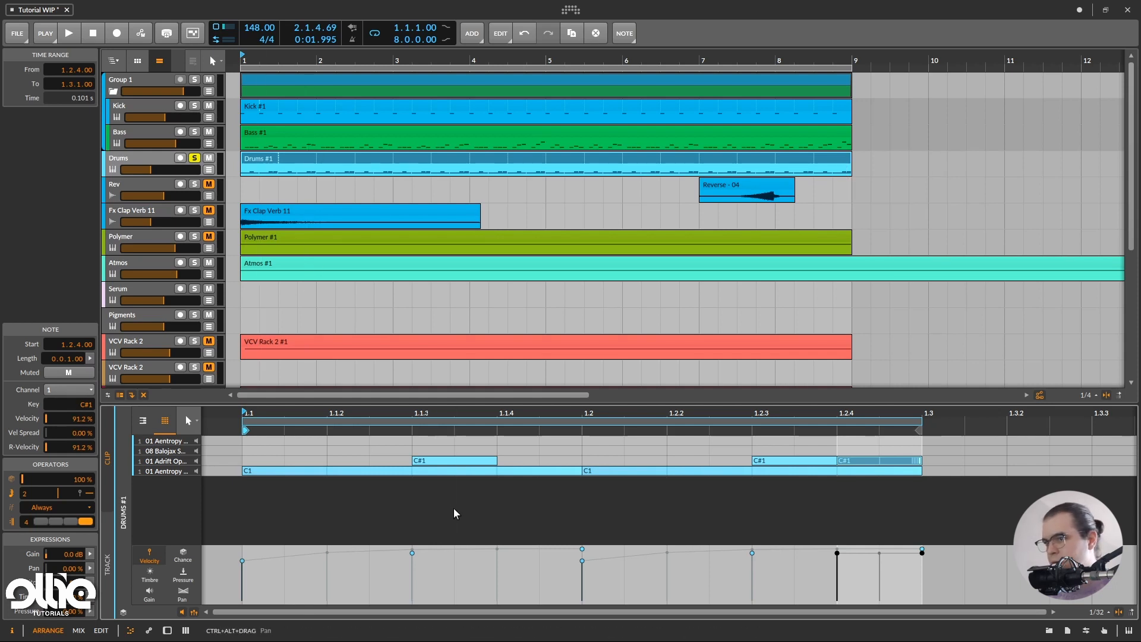
key(space)
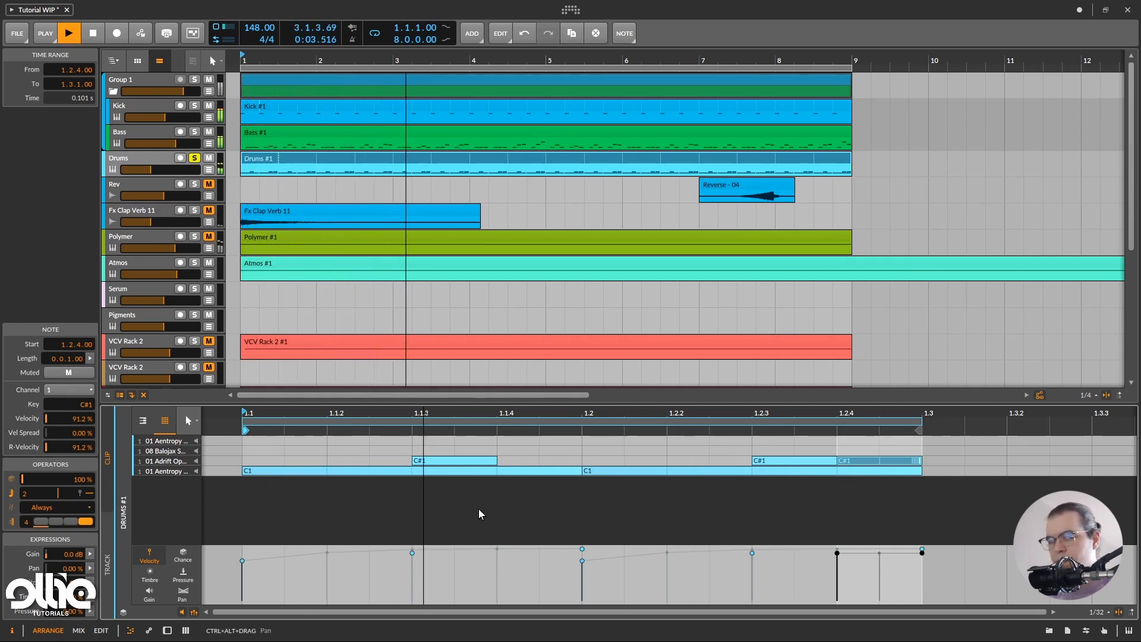
key(space)
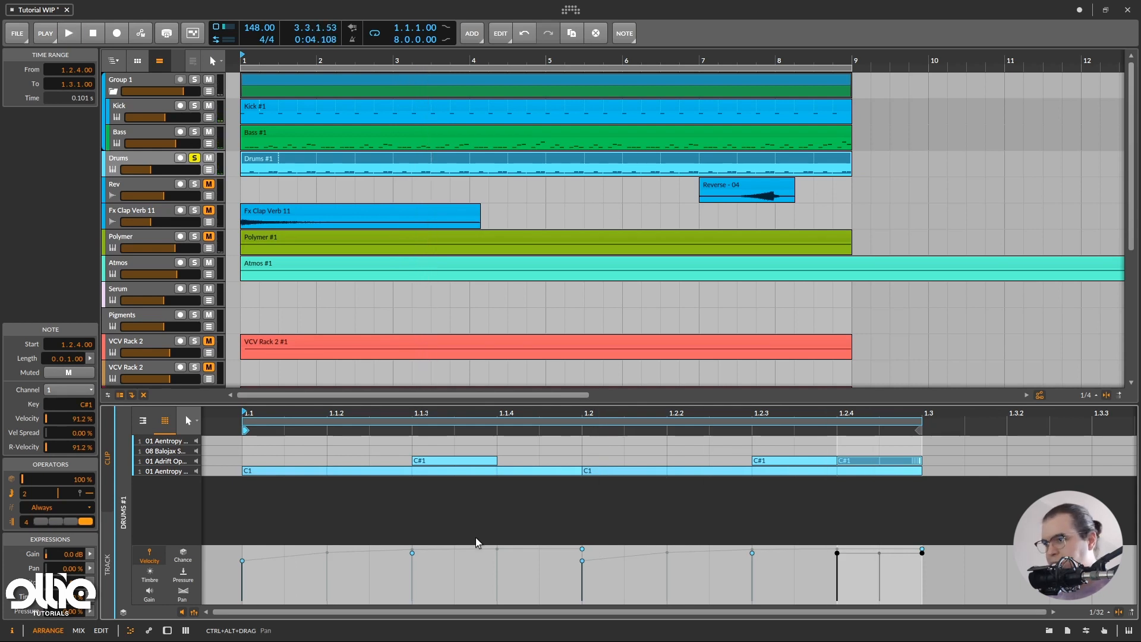
Add a sixteenth-long D1 note at 1.2.1 with 100% velocity and play the pattern
double_click(594, 453)
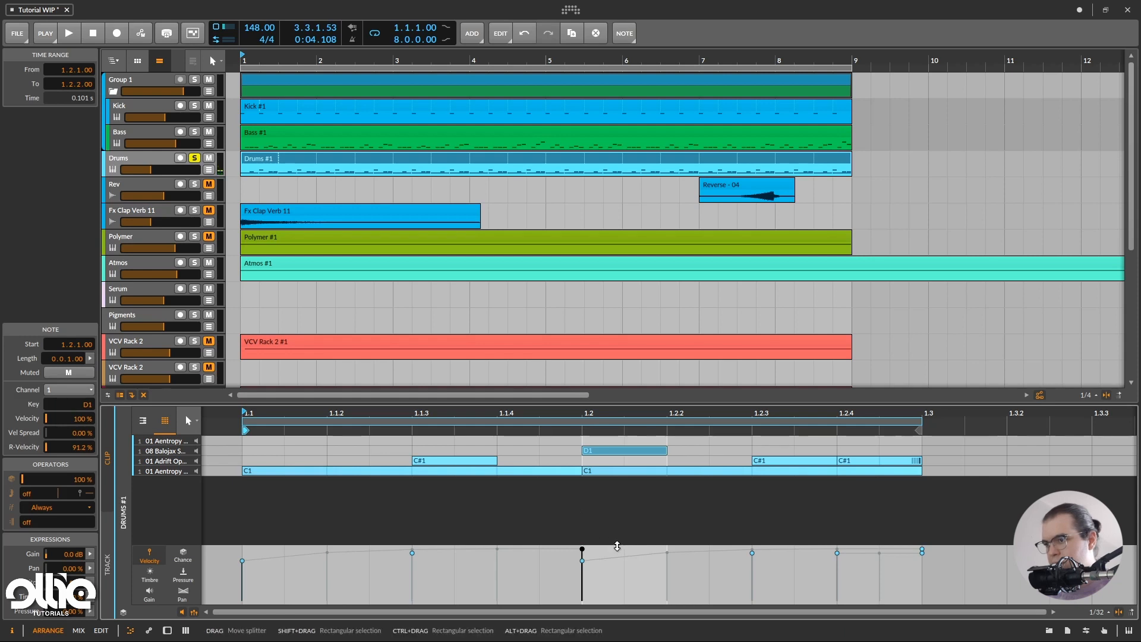
key(space)
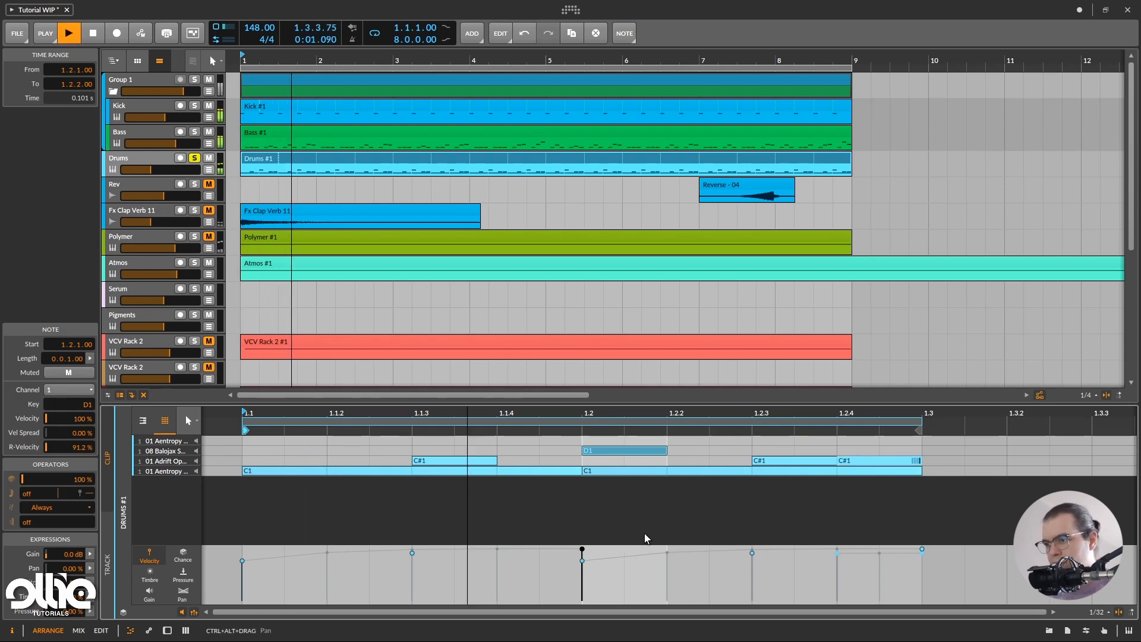
Add a sixteenth-long D1 note at 1.1.2 that recurs only on the last of 8 cycles, and play the pattern
key(space)
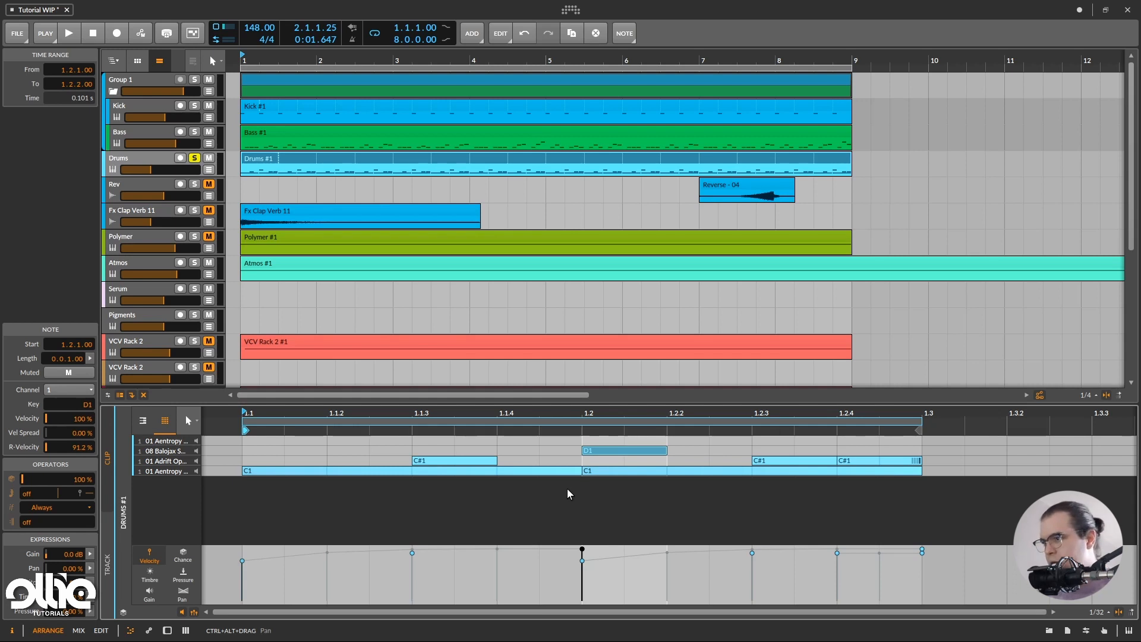
click(352, 451)
click(354, 451)
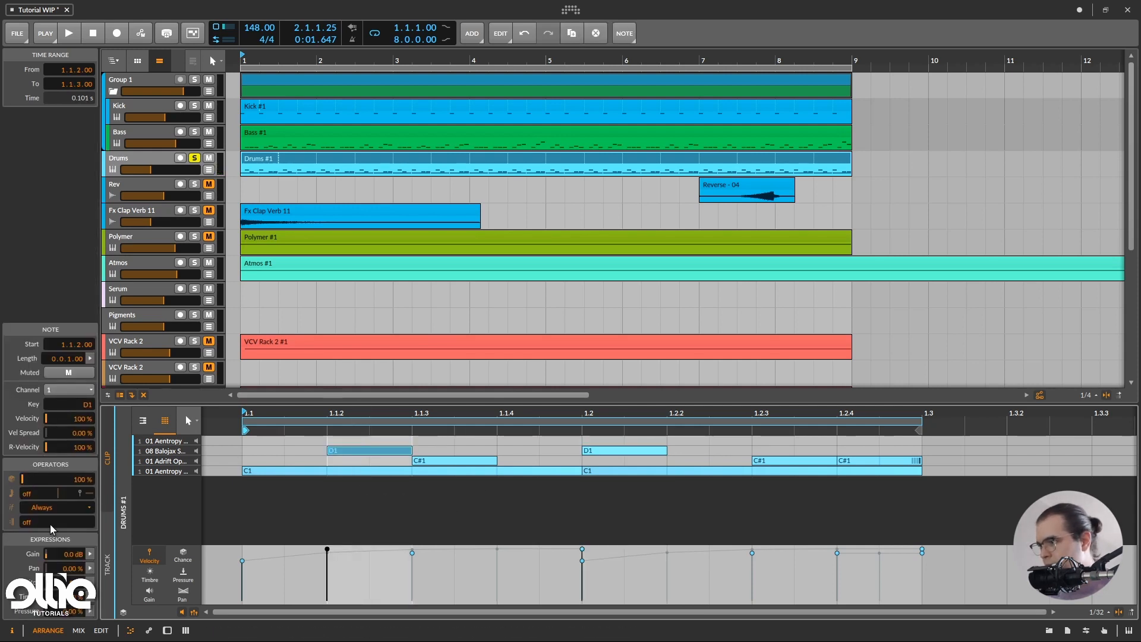
drag(26, 522, 26, 497)
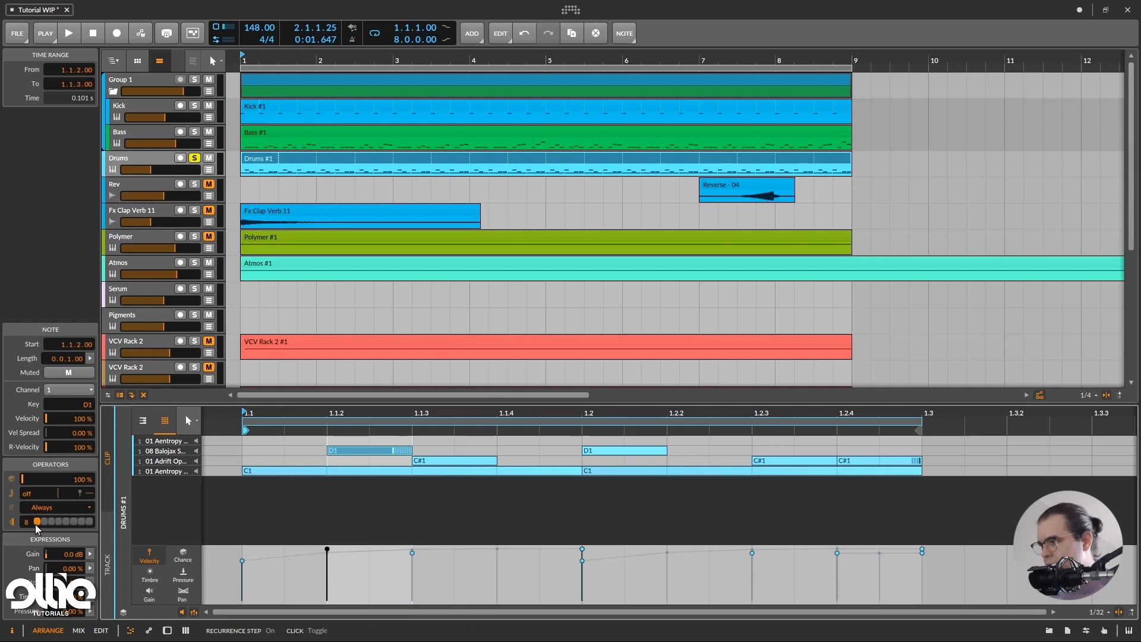
click(37, 522)
click(90, 523)
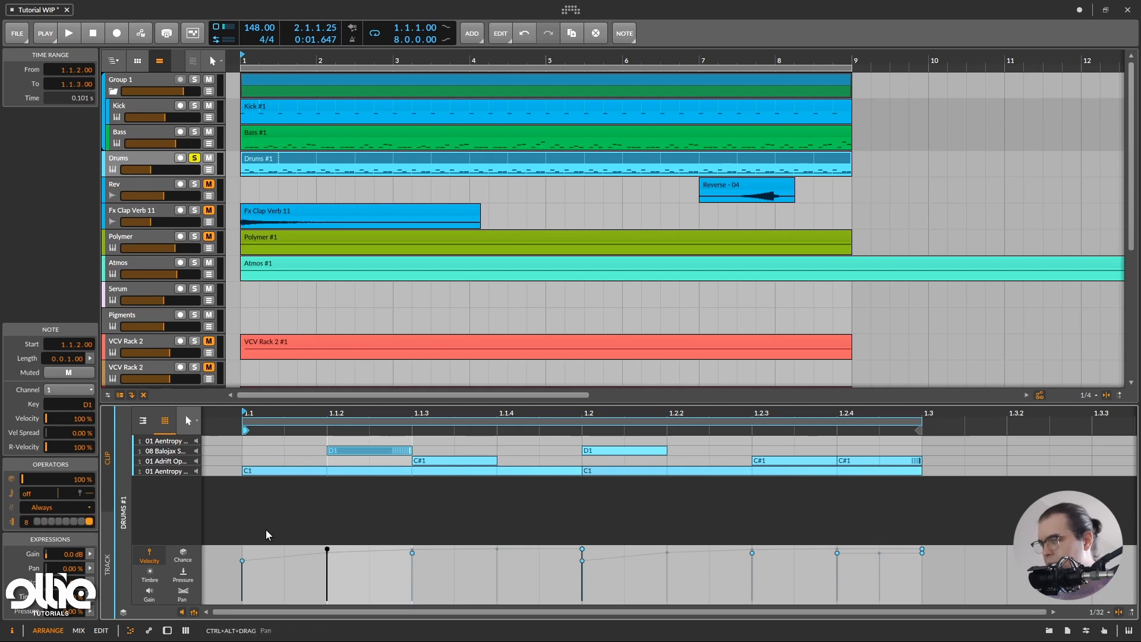
key(space)
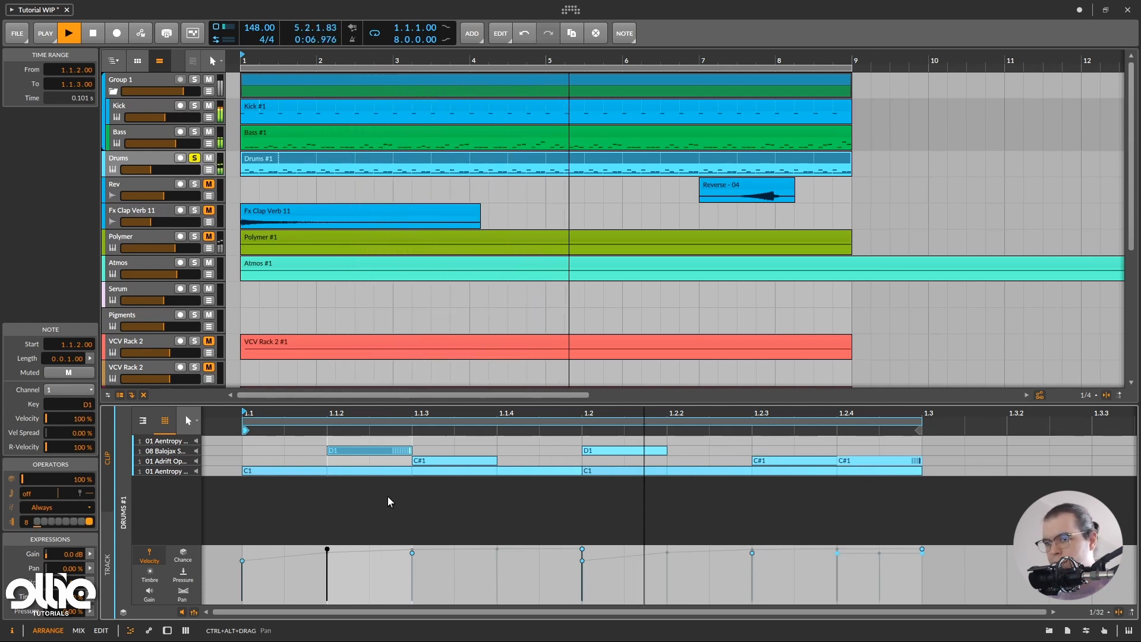
key(space)
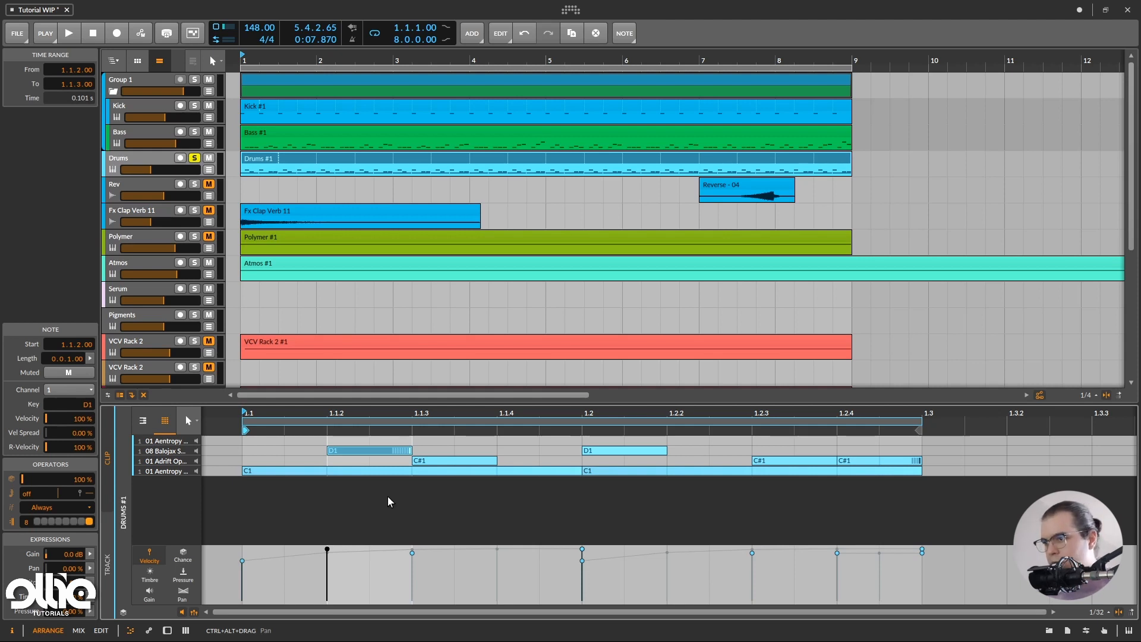
Add a one-beat D#1 note at 1.2.1 and make it recur only on the last of 8 cycles
click(171, 443)
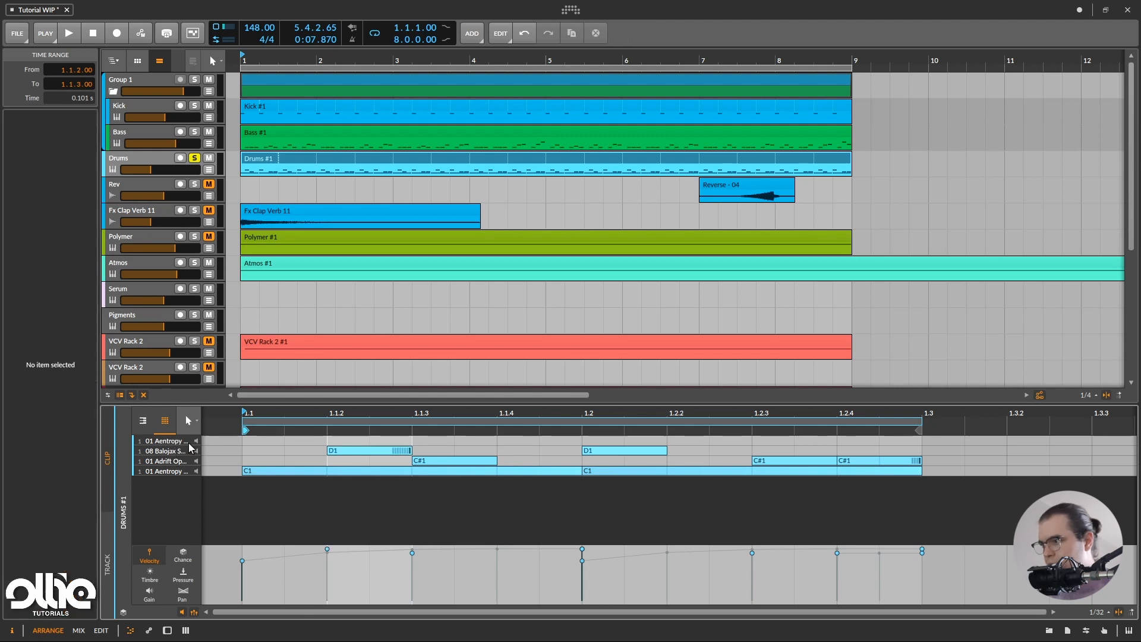
double_click(612, 440)
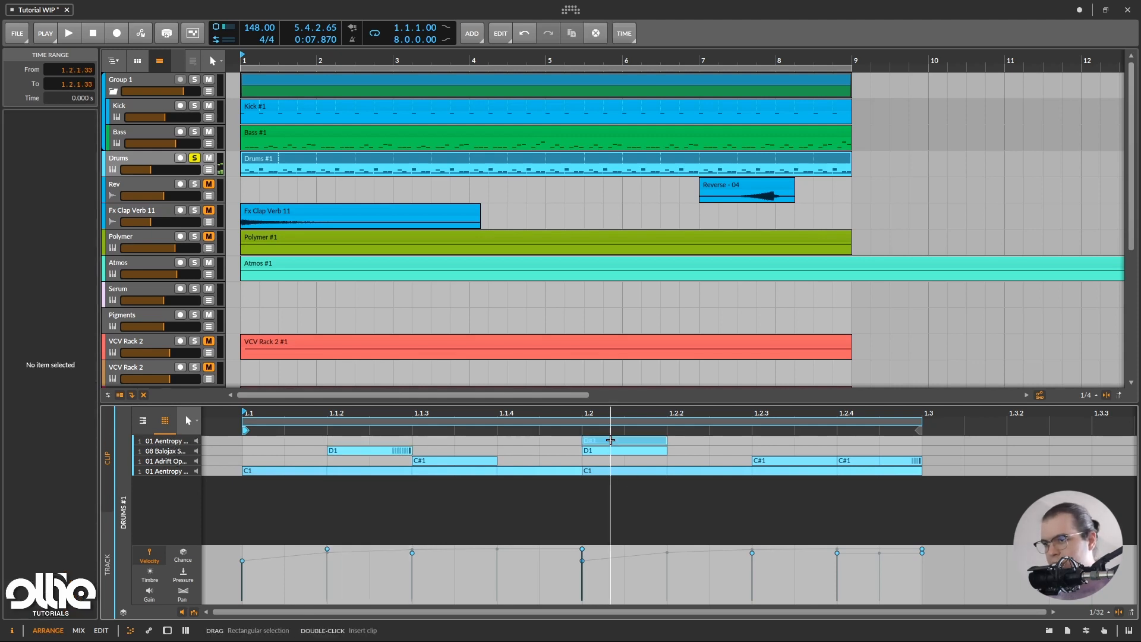
drag(666, 440, 921, 440)
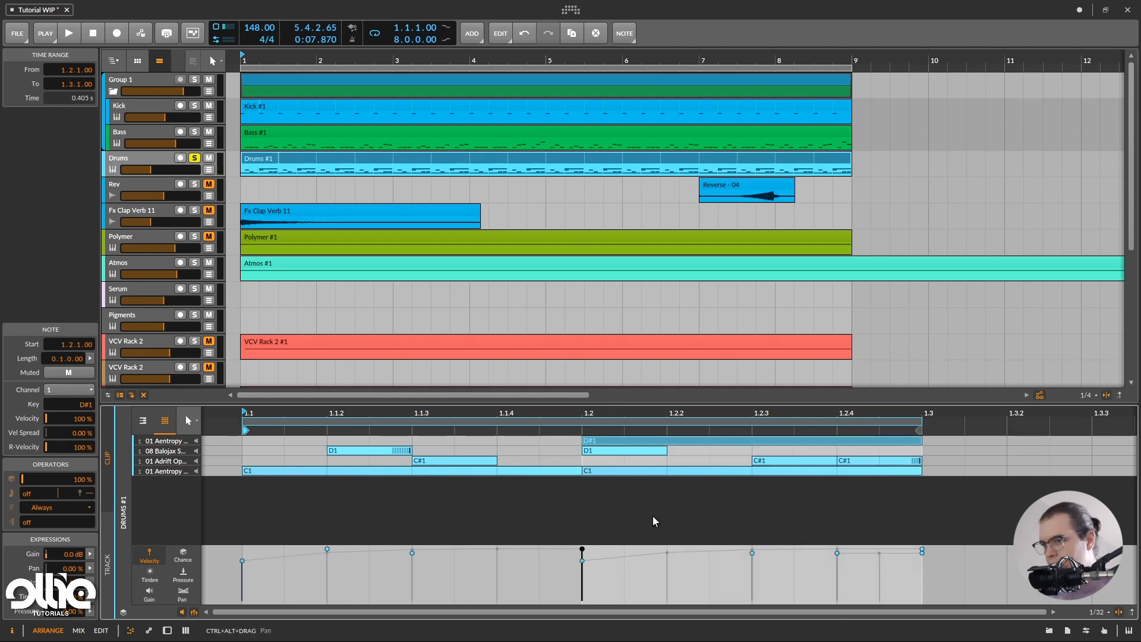
click(44, 522)
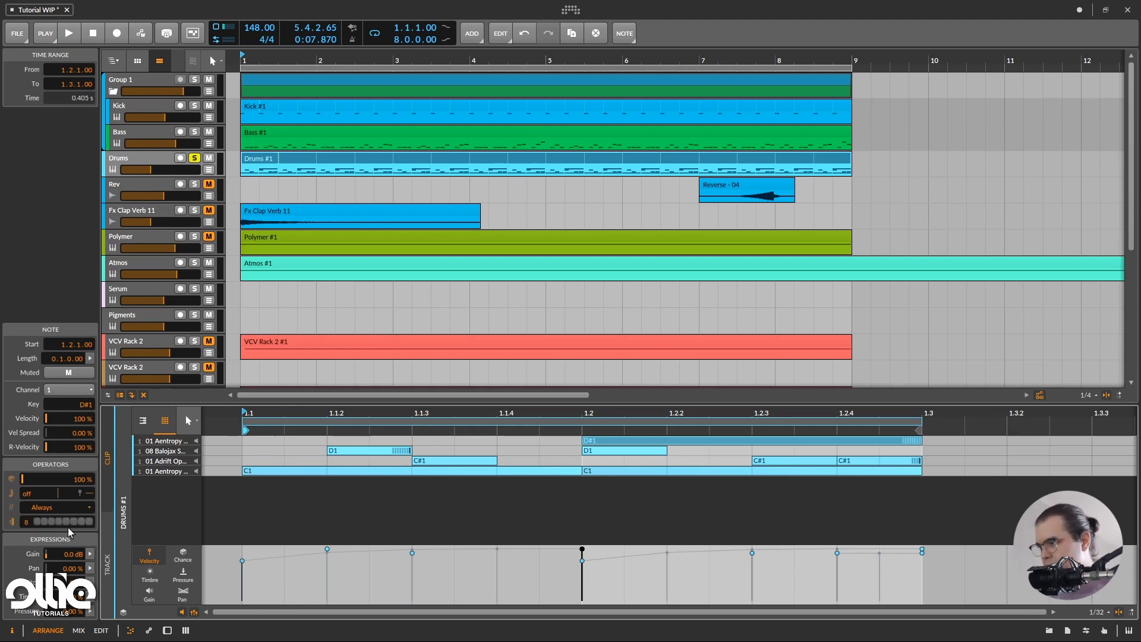
click(89, 521)
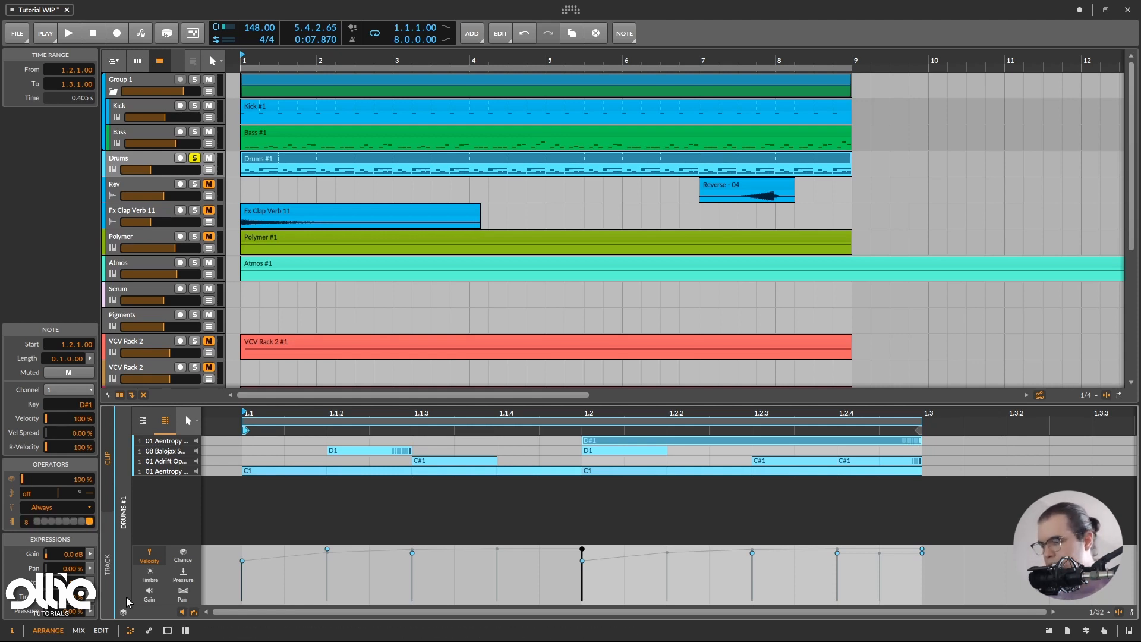
Mute the C1 note at 1.2.1, give the D#1 note 8 repeats, and play the pattern
click(623, 471)
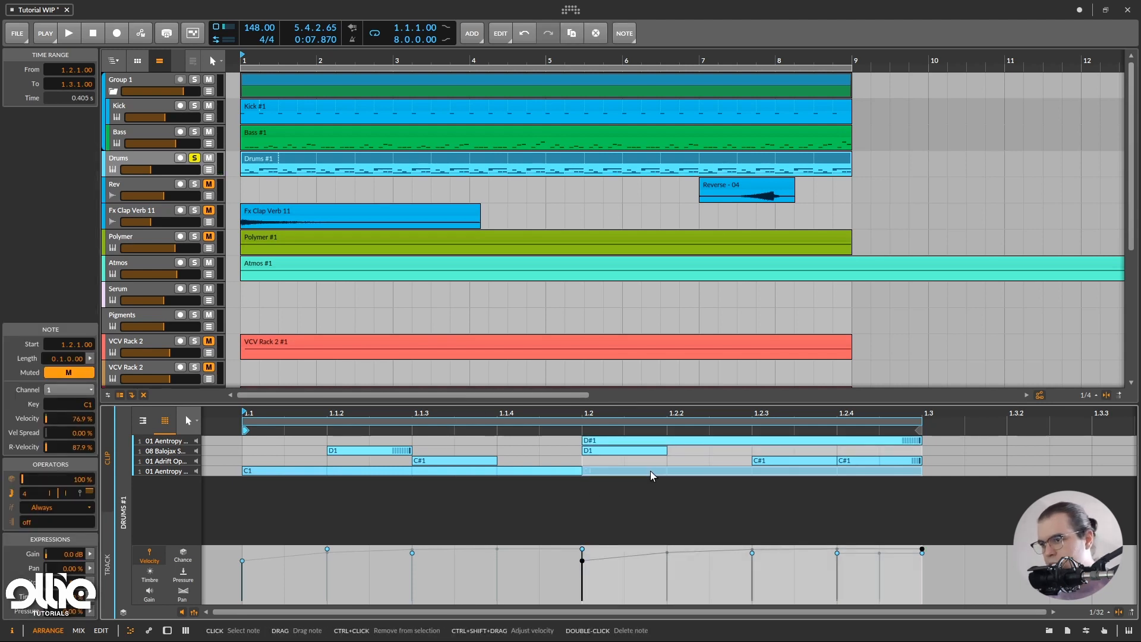
click(644, 443)
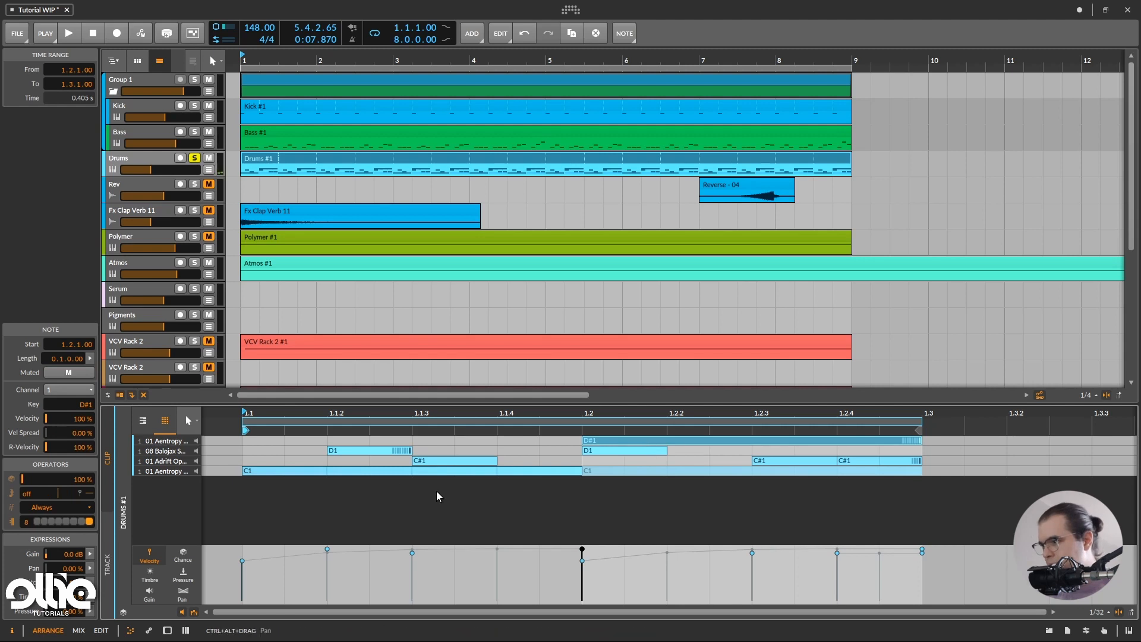
drag(27, 494, 27, 462)
key(space)
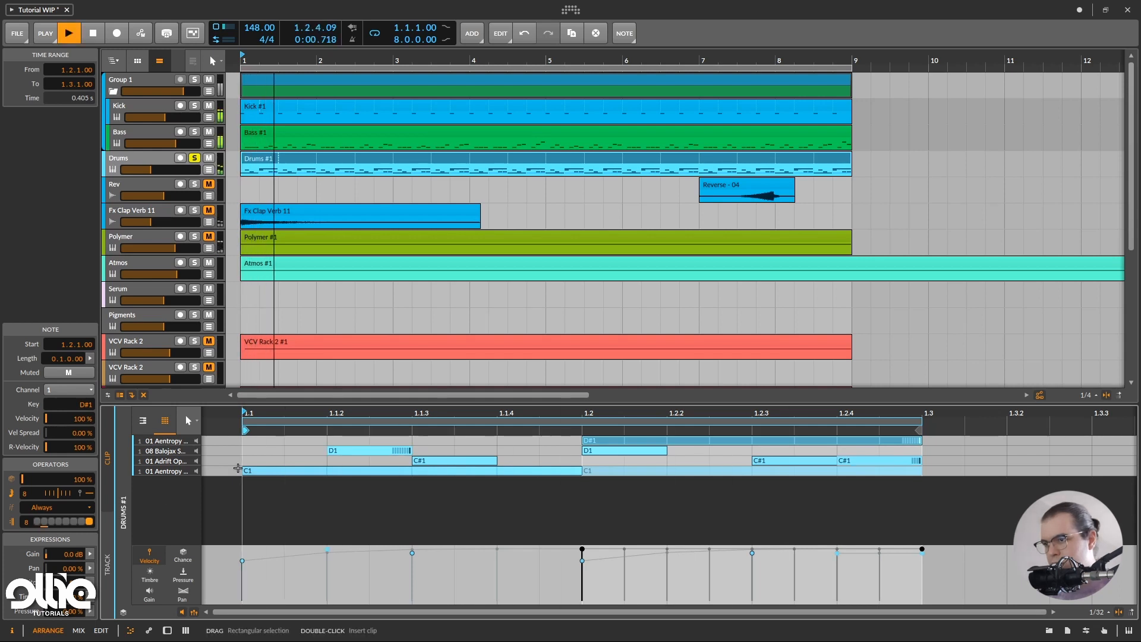
key(space)
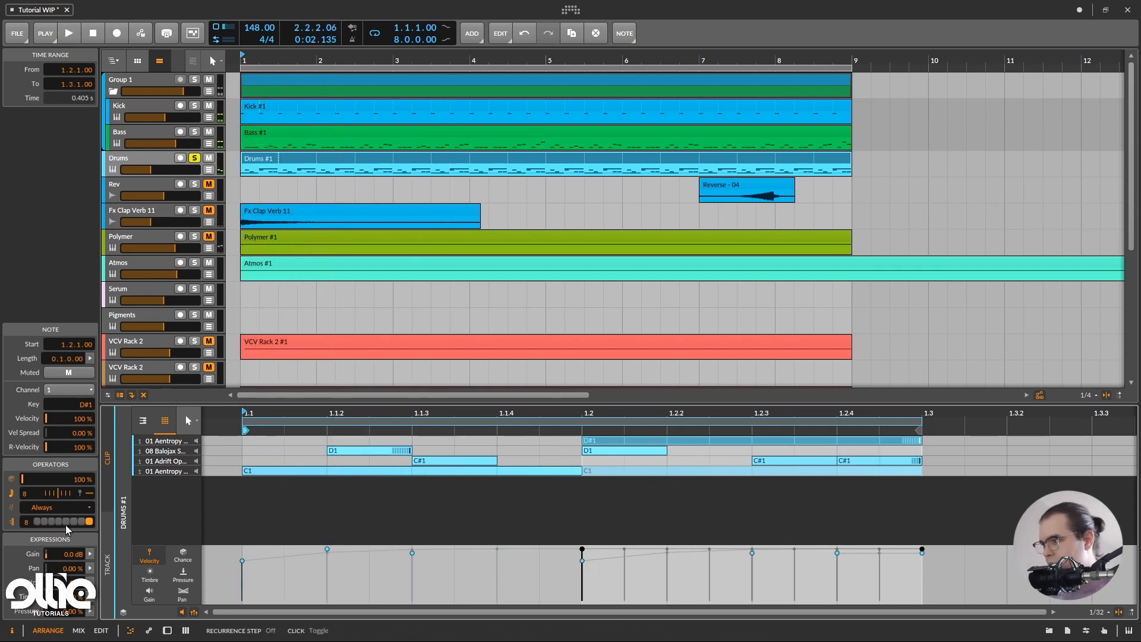
Turn off the D#1 note's recurrence and play the pattern from the start
drag(26, 523, 25, 561)
key(space)
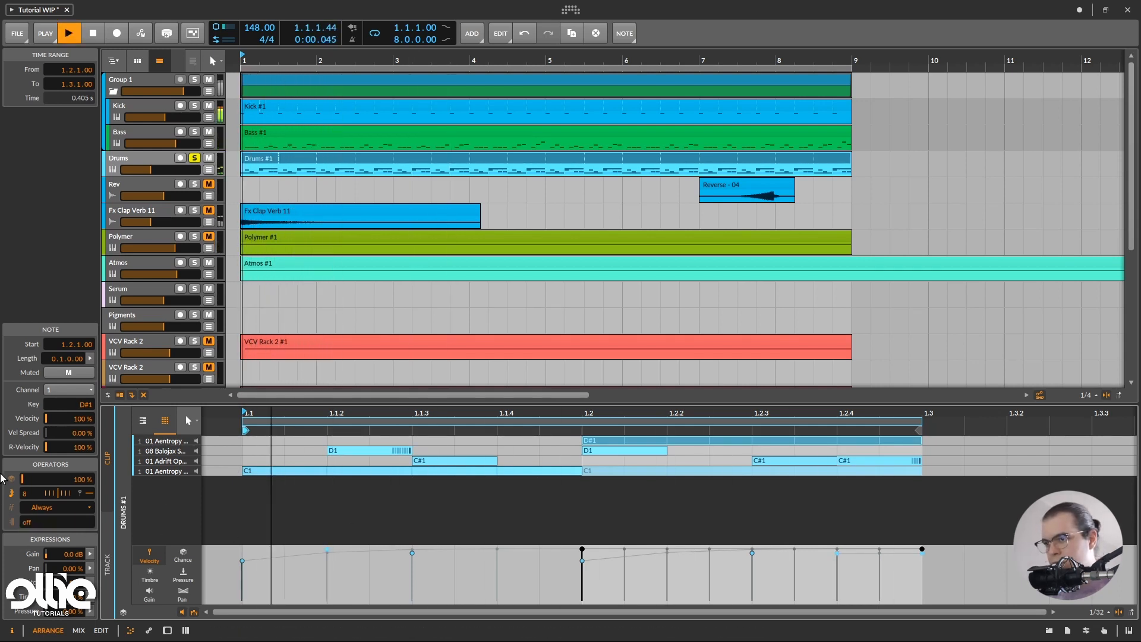
key(space)
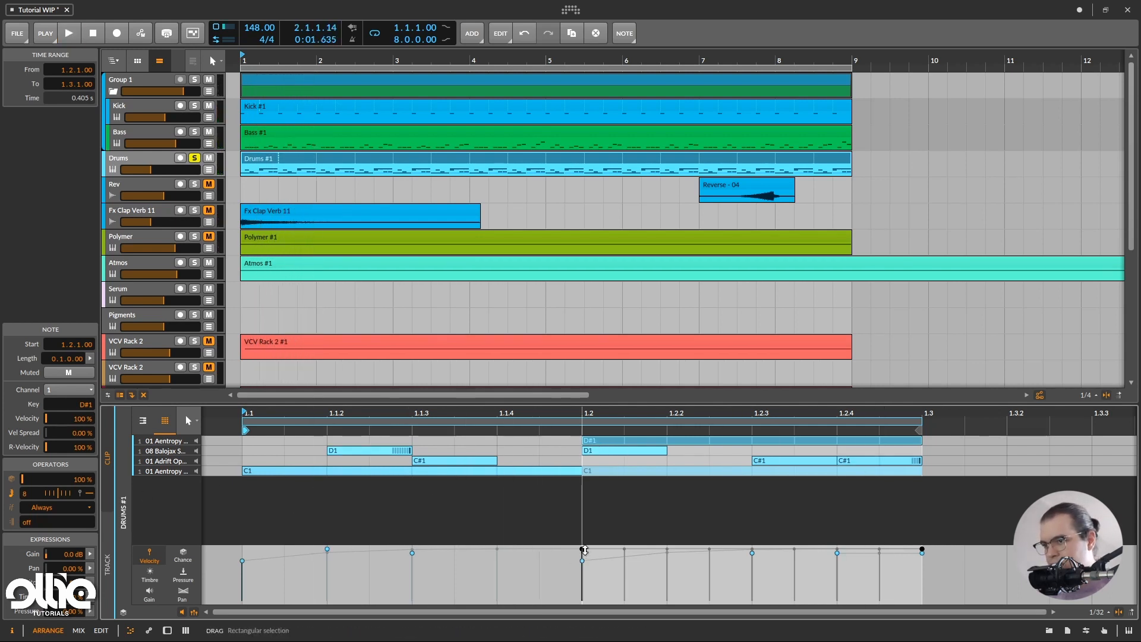
Ramp the velocity of the D#1 note's repeats from 54.9% up to the maximum at its end, and play the result
click(626, 414)
click(620, 441)
drag(582, 548, 592, 572)
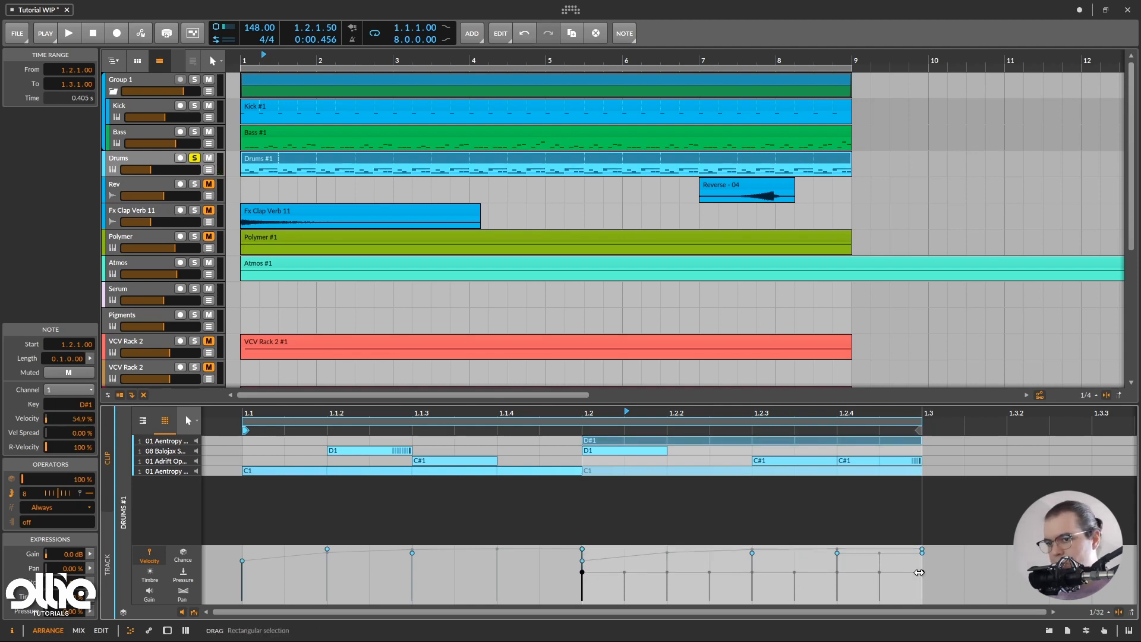
drag(919, 572, 929, 518)
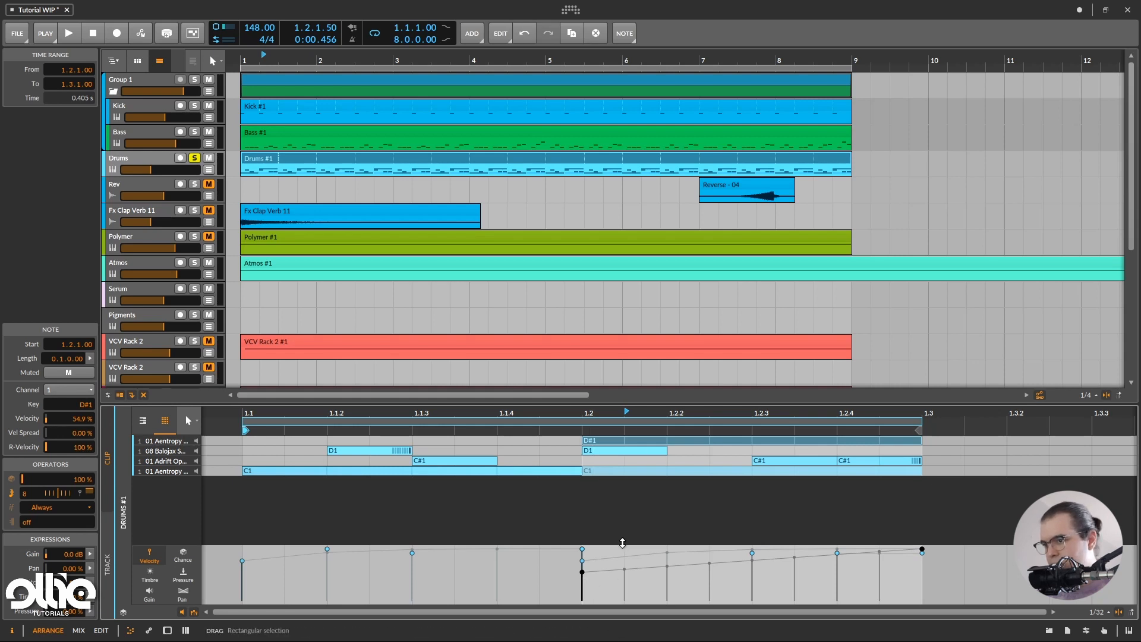
key(space)
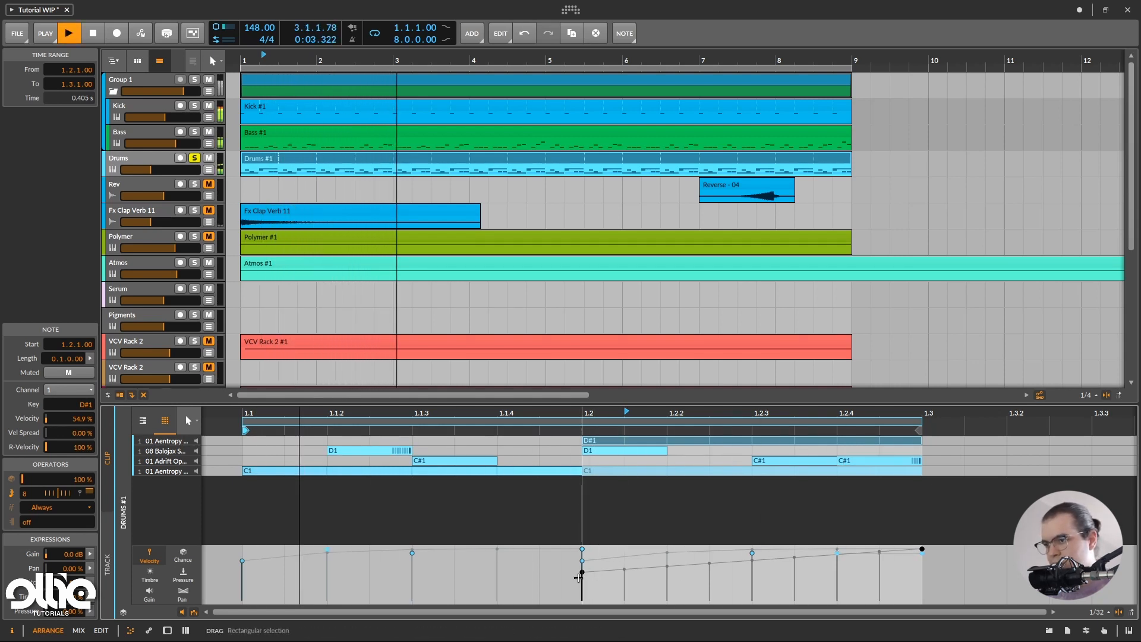
key(space)
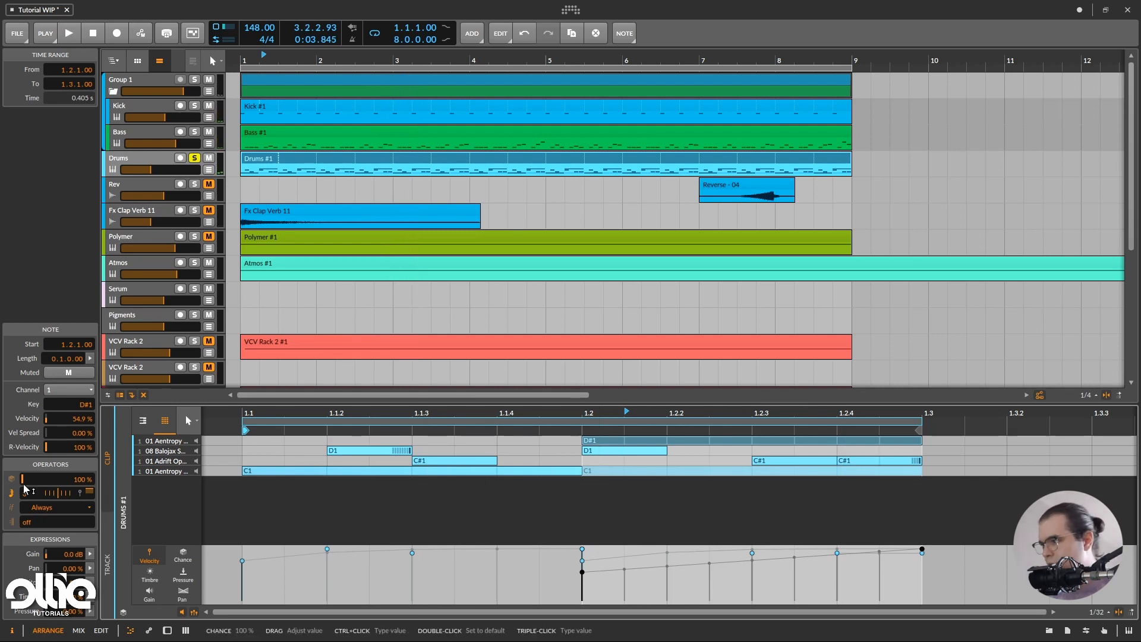
Make the D#1 note recur only on the last of 8 cycles, and unmute the C1 note at 1.2.1 with recurrence on the first 7
click(38, 522)
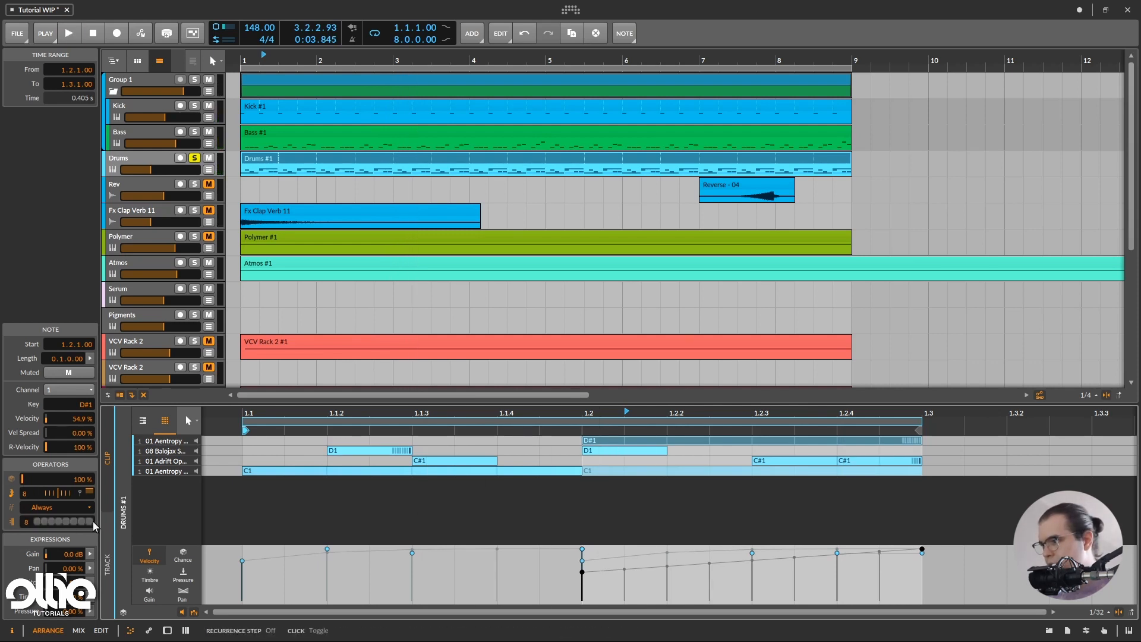
click(624, 471)
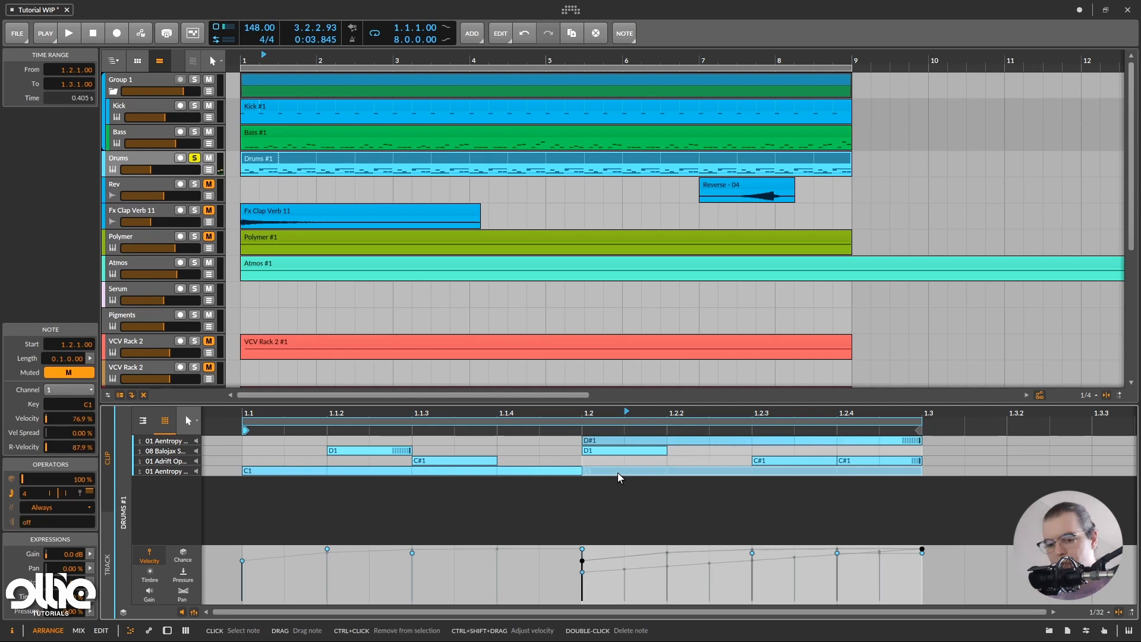
key(alt+m)
drag(25, 523, 25, 499)
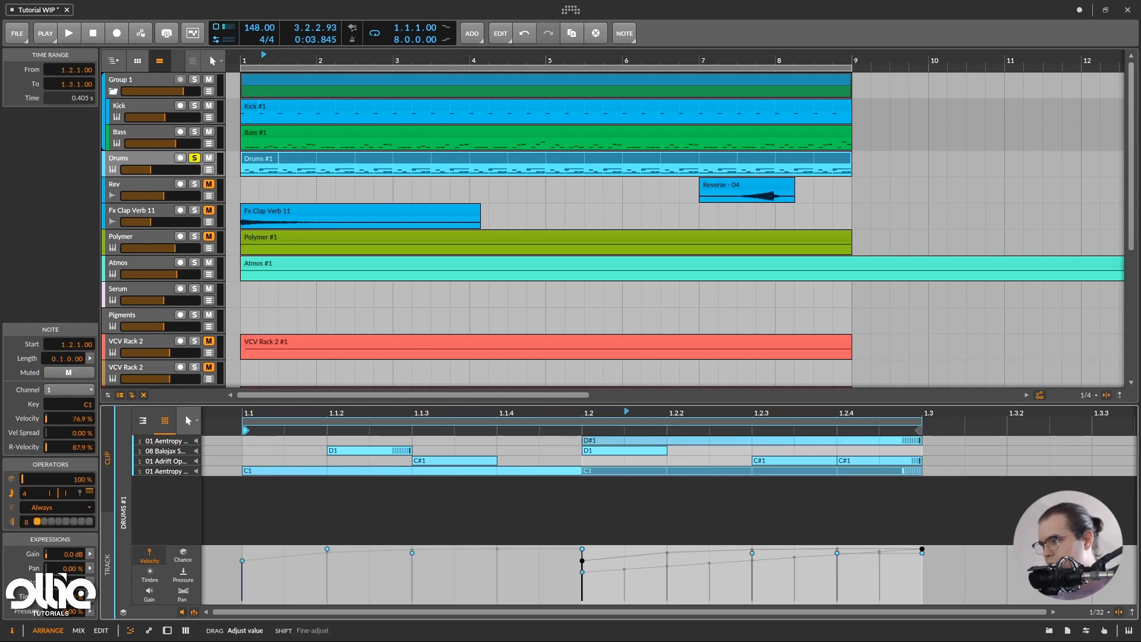
click(37, 522)
click(82, 523)
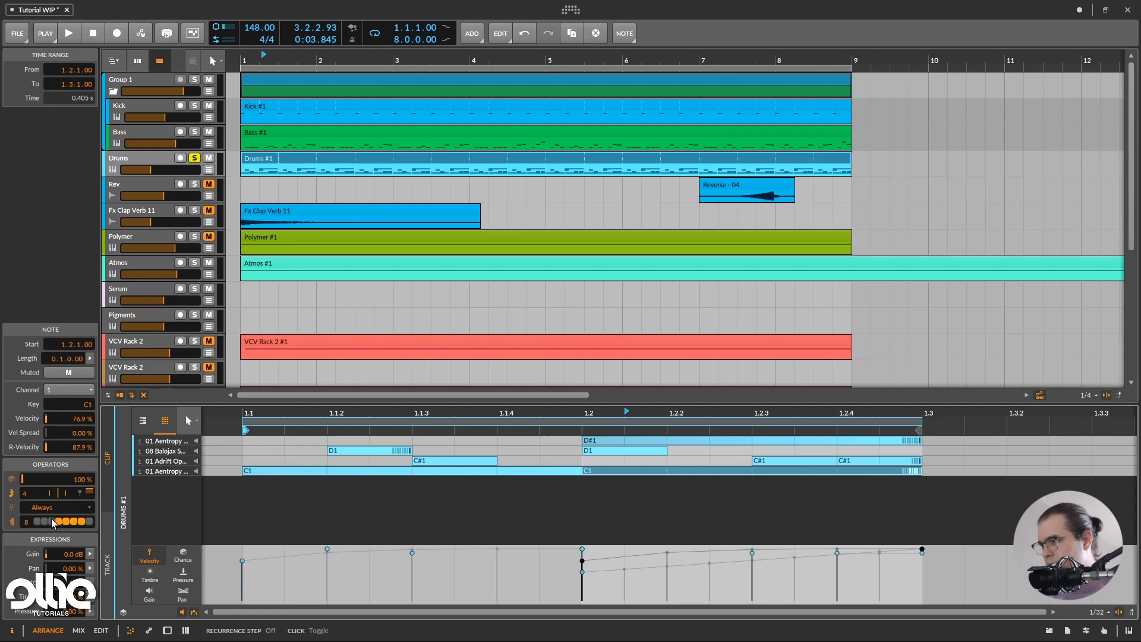
Play the looped Drums clip from the start of bar 1 to hear the alternating C1 and D#1 notes
key(space)
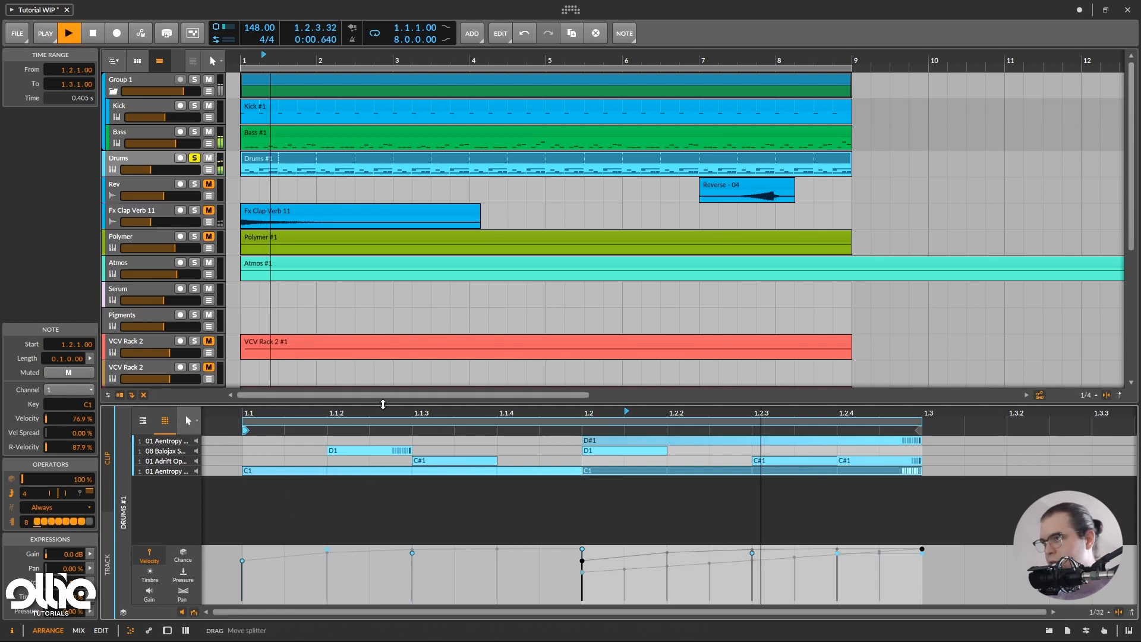
click(255, 167)
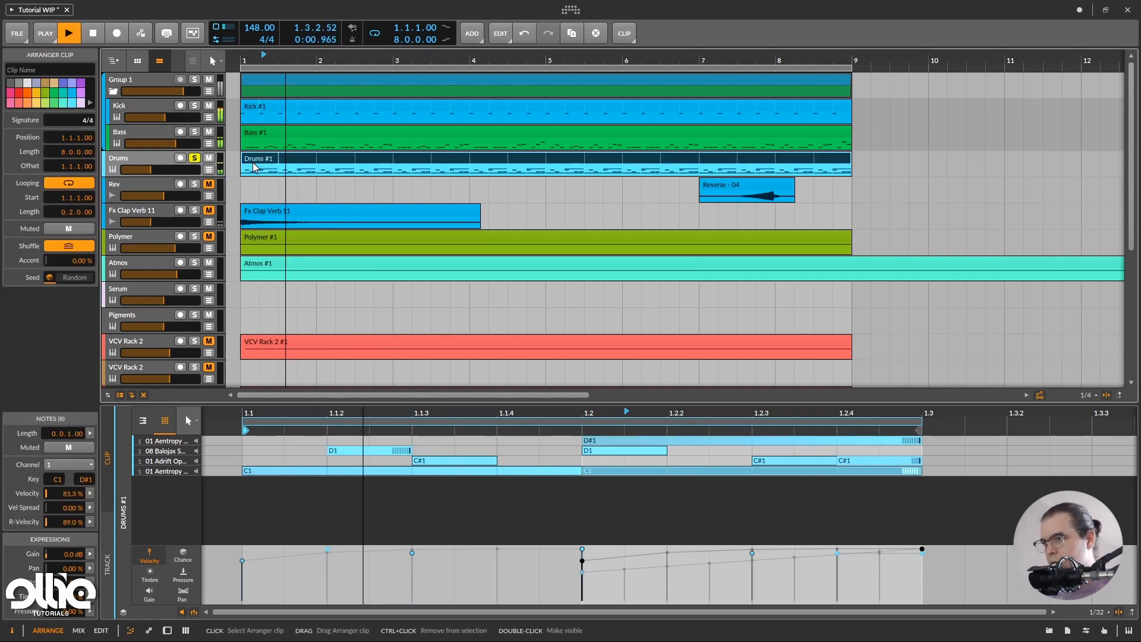
key(space)
click(245, 167)
click(247, 159)
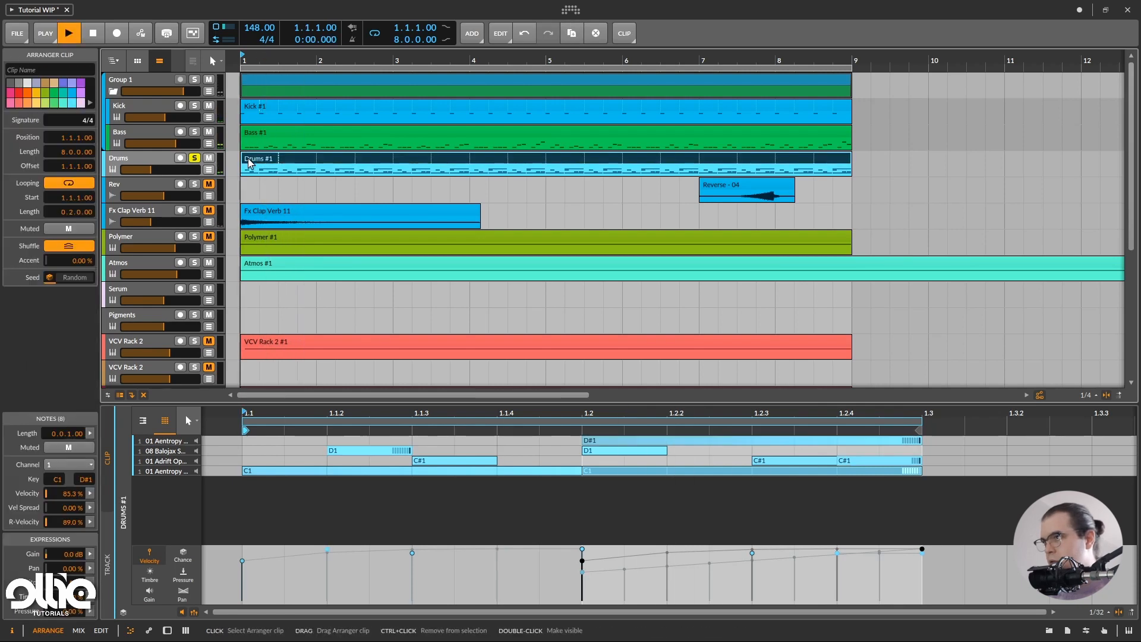
key(space)
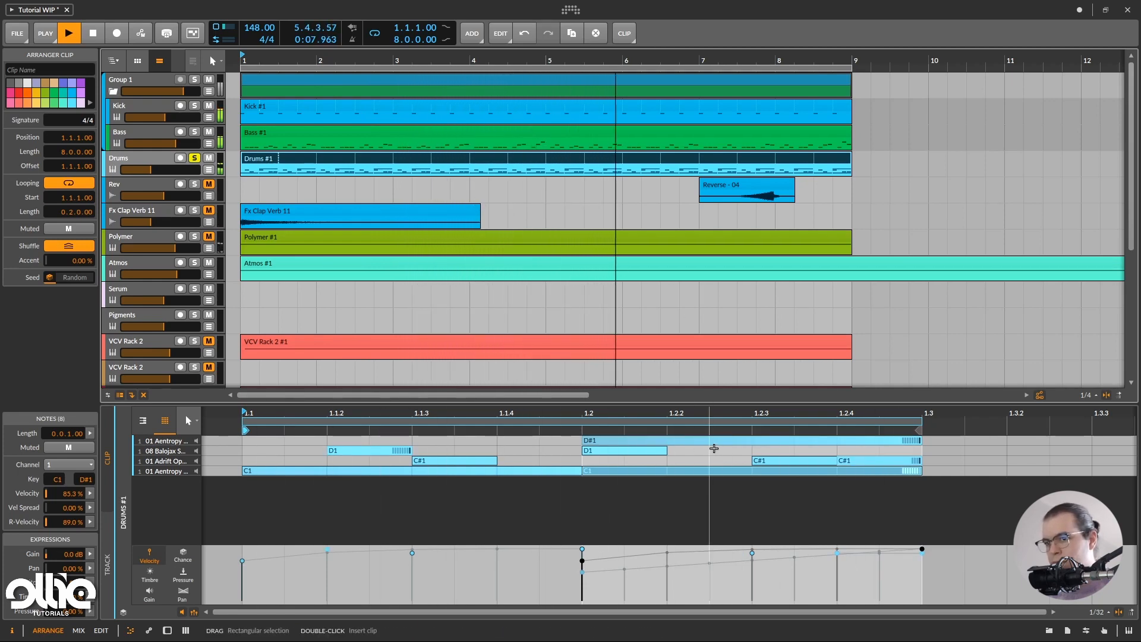
key(space)
Raise the D#1 note's starting velocity to 72.5% and play the pattern
click(641, 444)
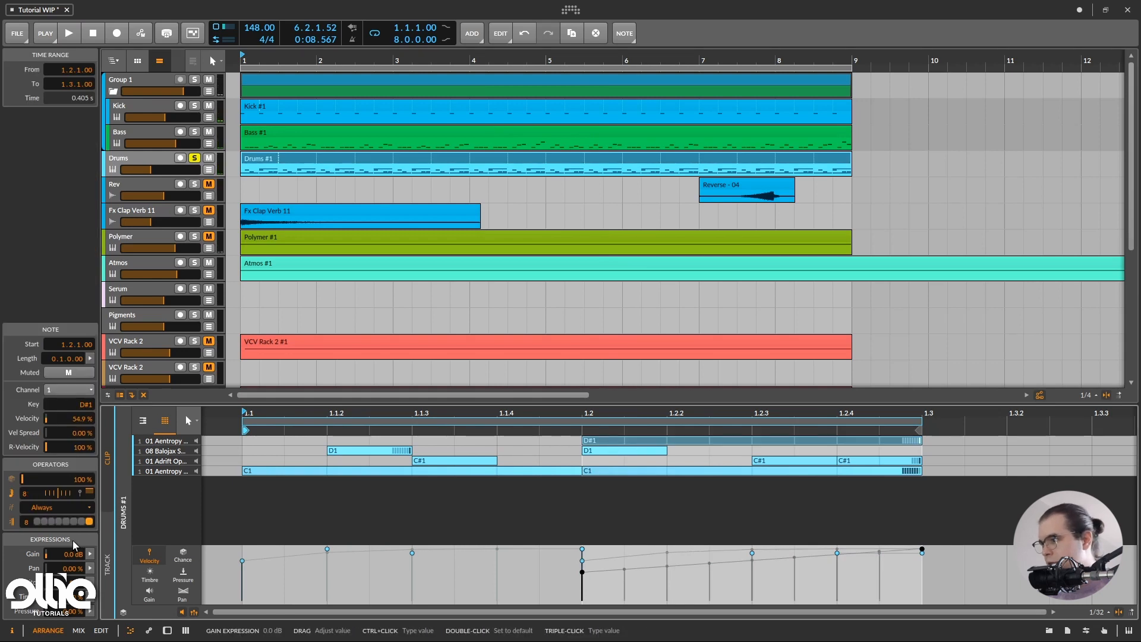
drag(581, 575, 613, 551)
key(space)
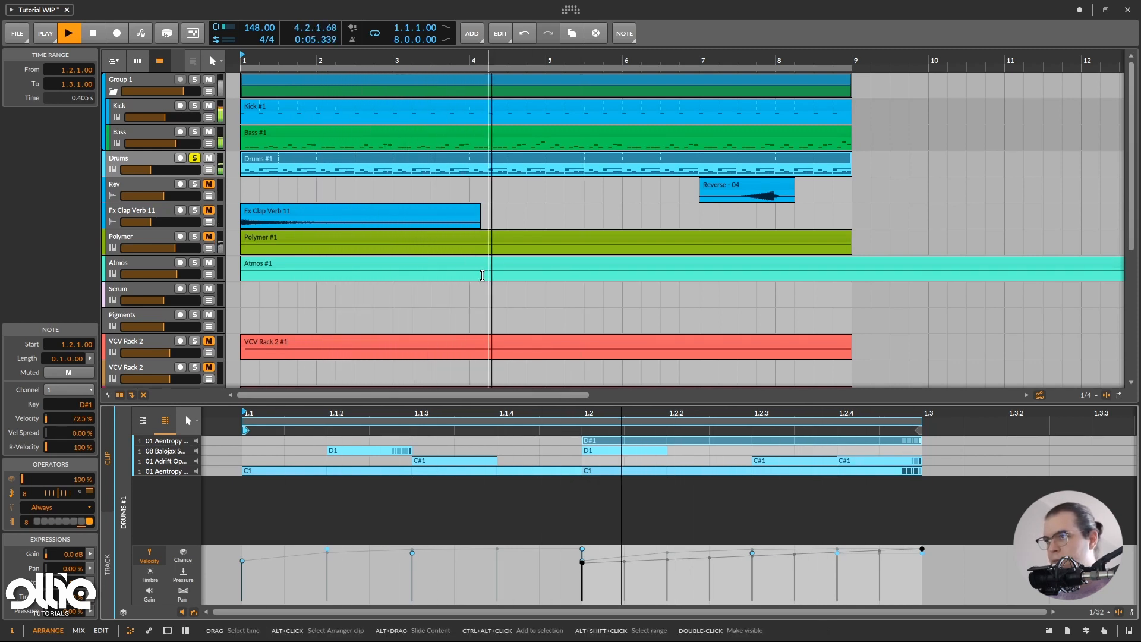
key(space)
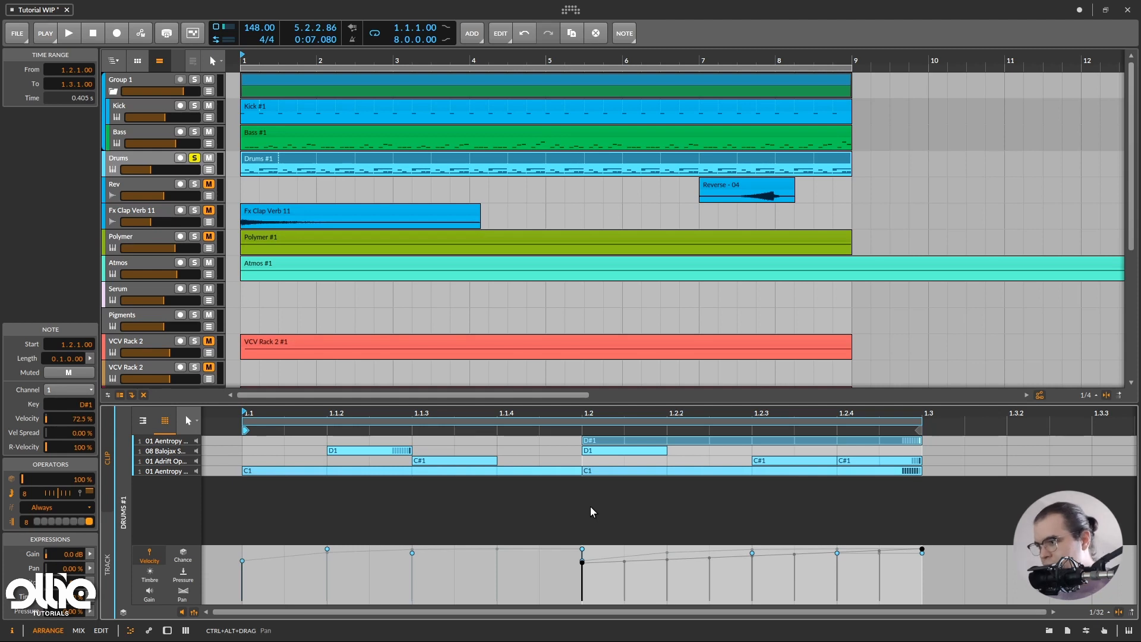
Raise the timbre expression of the D1 note at 1.1.2 above its centre value
click(156, 576)
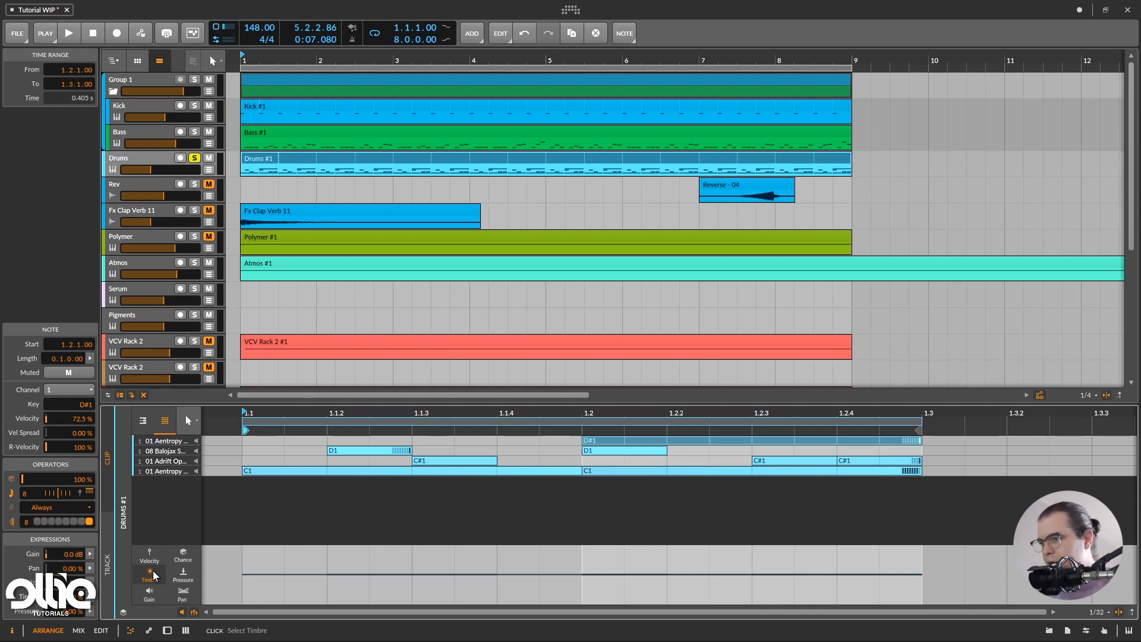
click(350, 451)
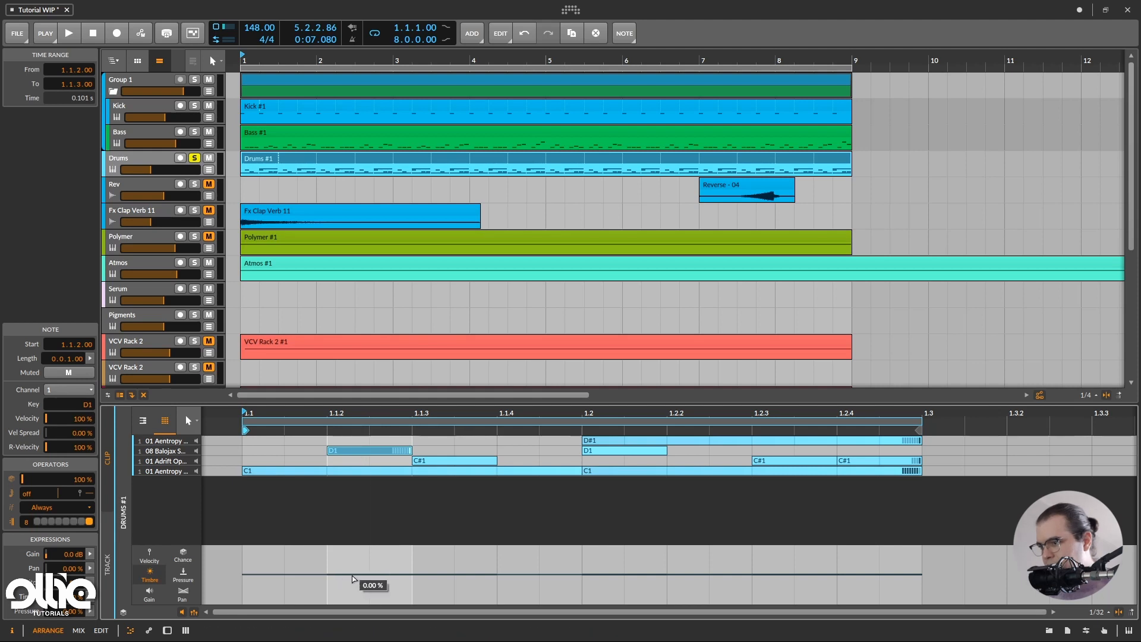
drag(353, 575, 353, 560)
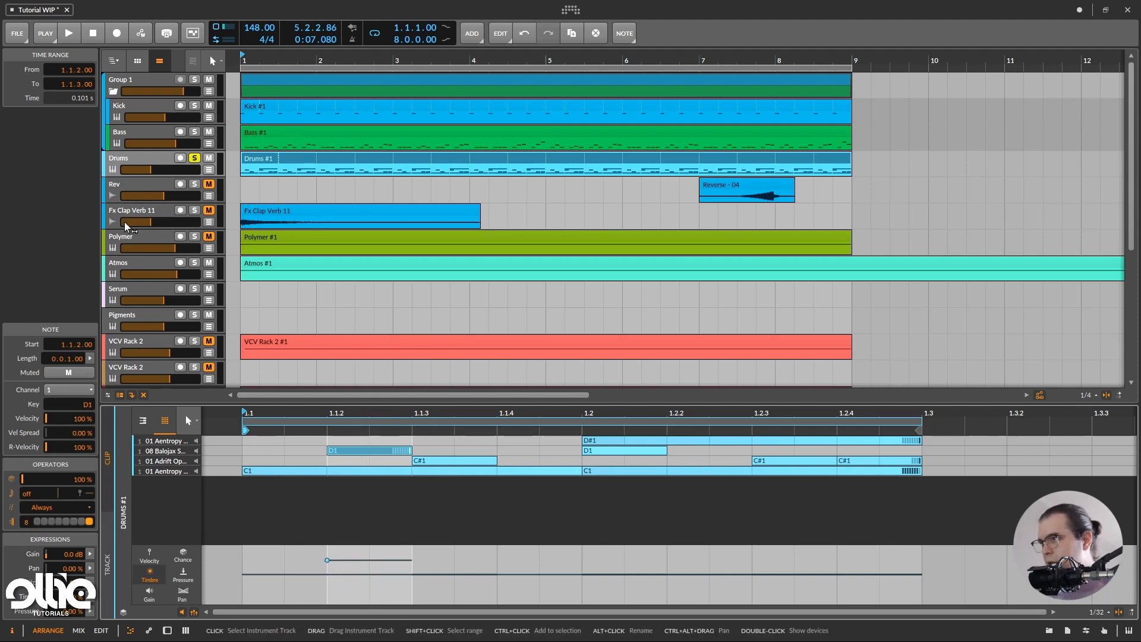
Add an Expressions modulator to the Sampler of the 08 Balojax snareclap pad in the Drums track's Drum Machine
double_click(142, 164)
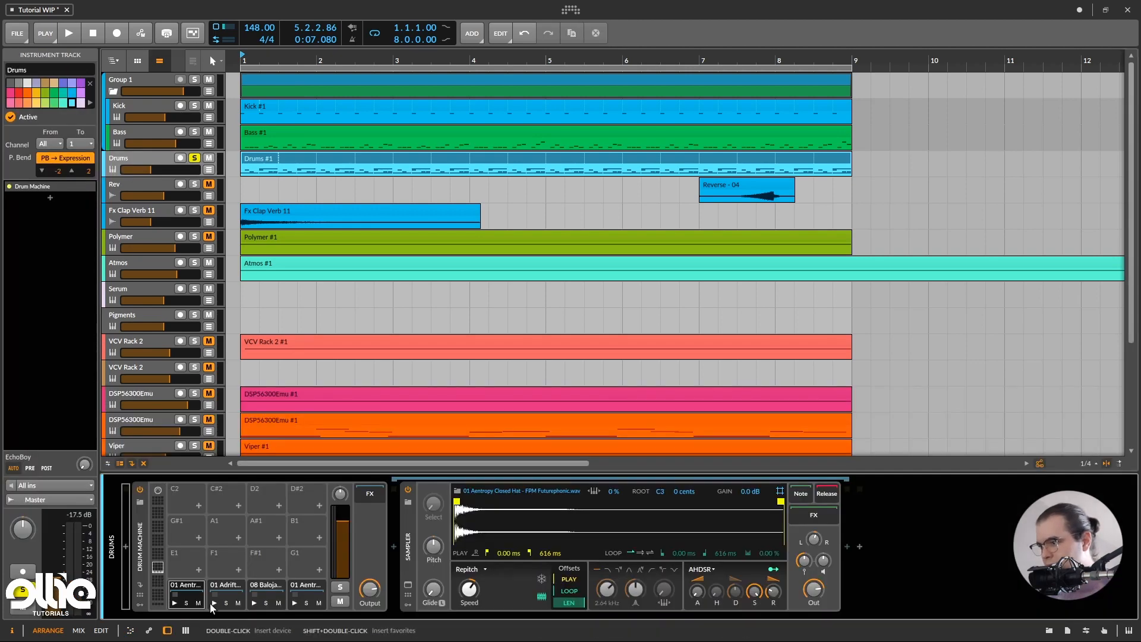
click(260, 596)
click(255, 602)
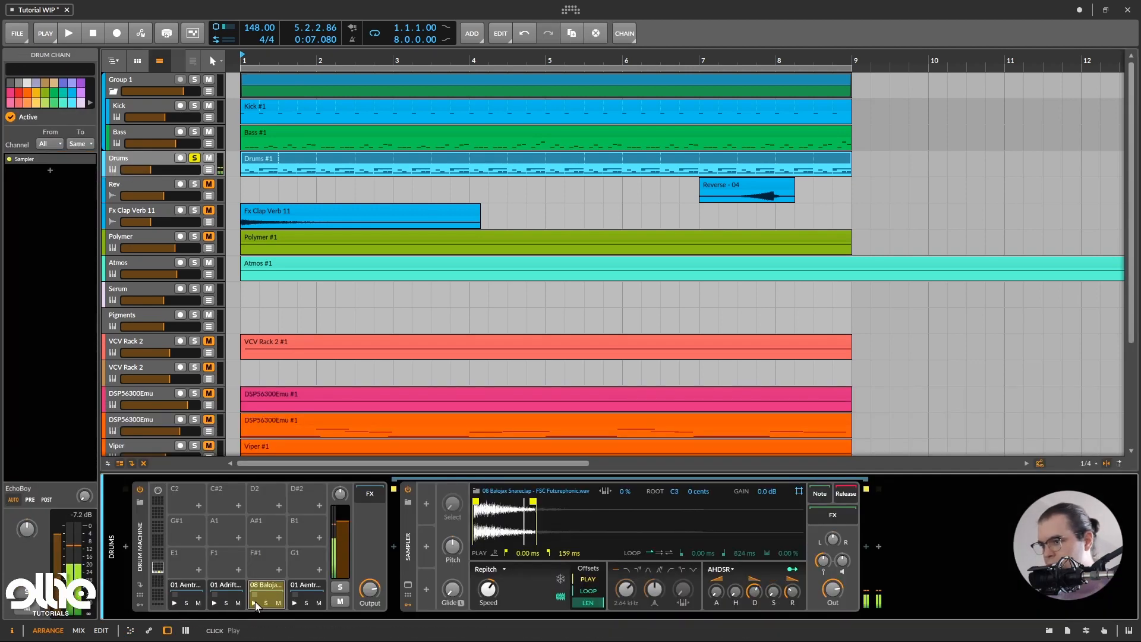
drag(835, 542, 835, 536)
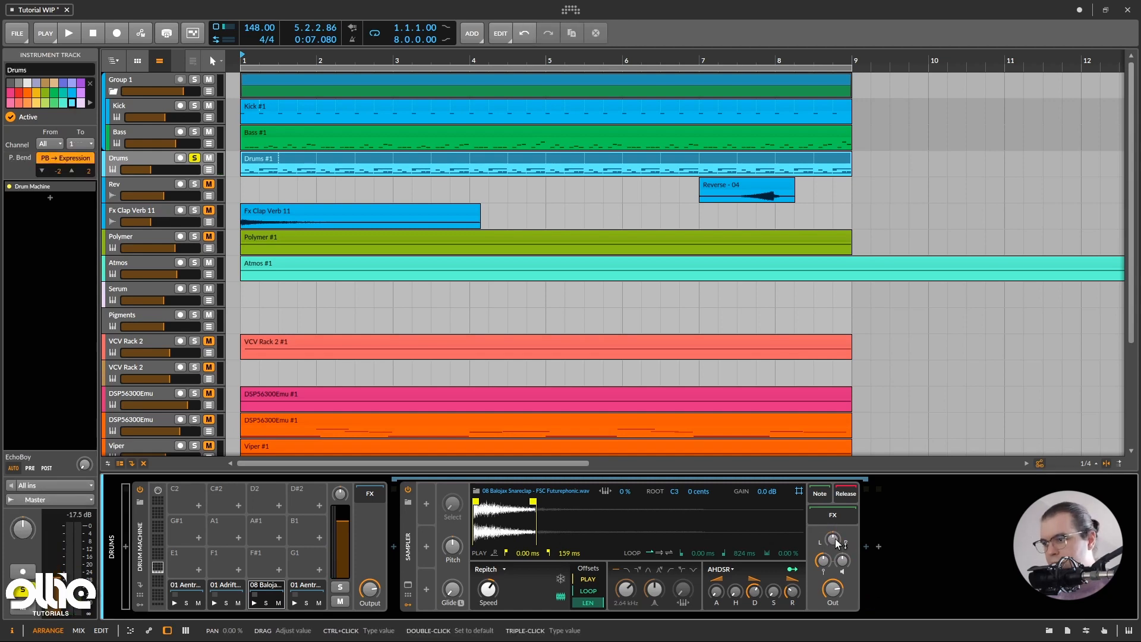
click(426, 508)
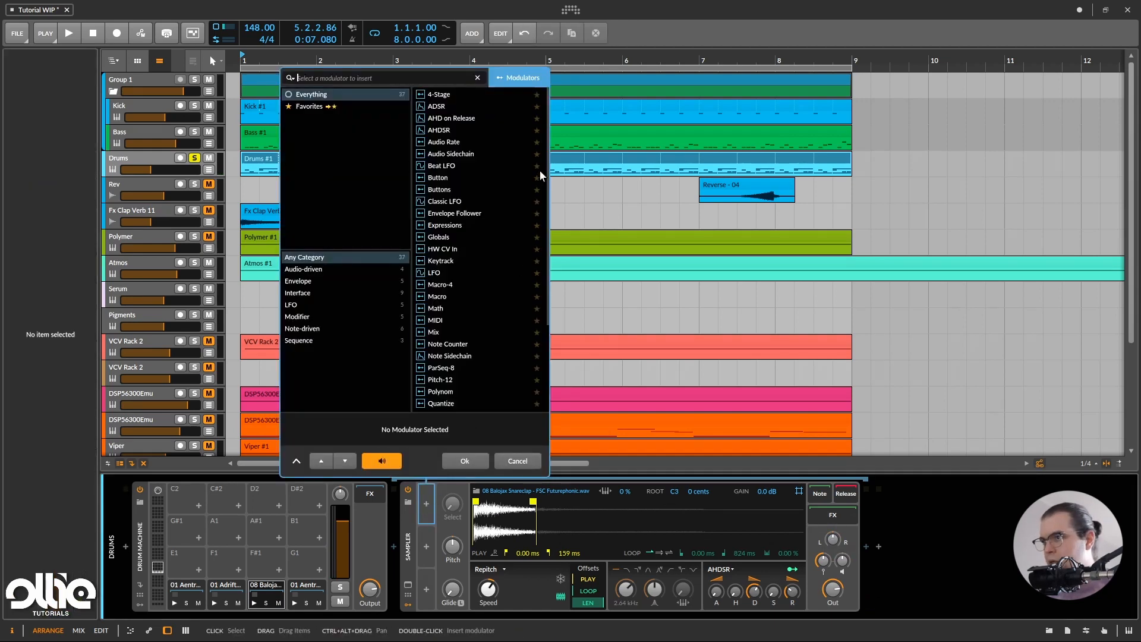
double_click(451, 227)
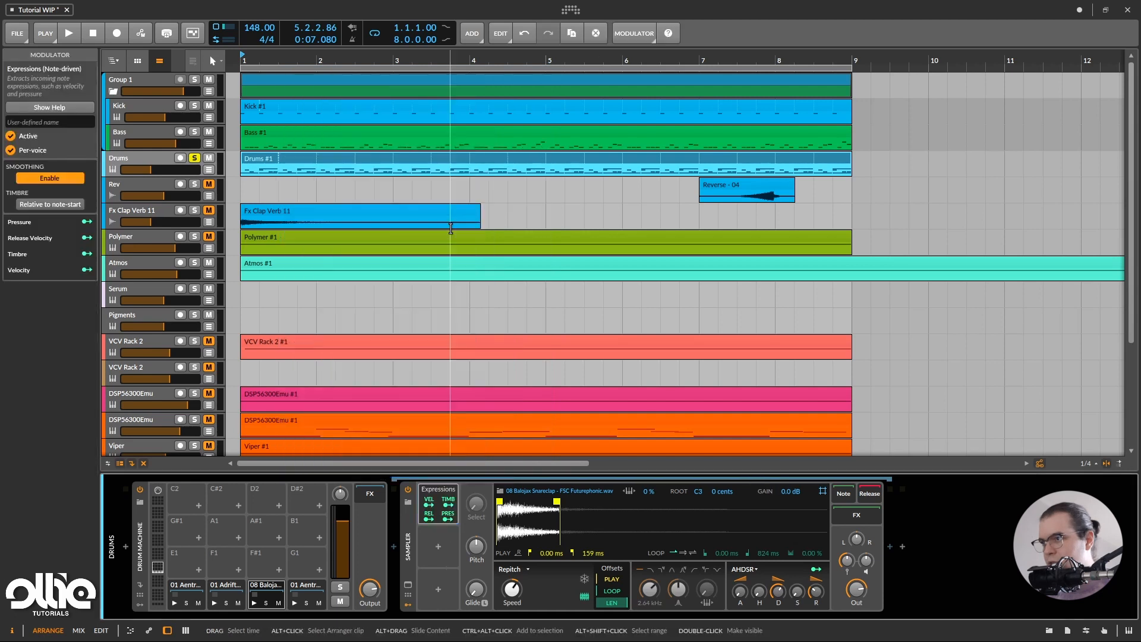
Map the Expressions modulator's Timbre to the snareclap Sampler's pan, audition the pattern, and set the modulation amount to +0.540
click(450, 502)
drag(856, 540, 857, 532)
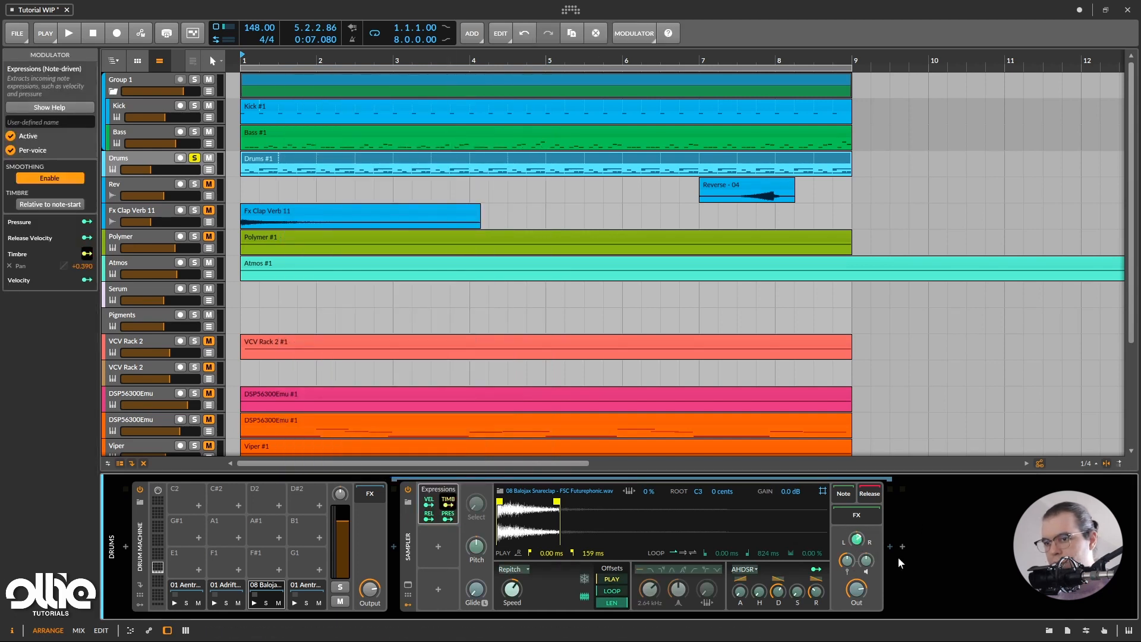
key(space)
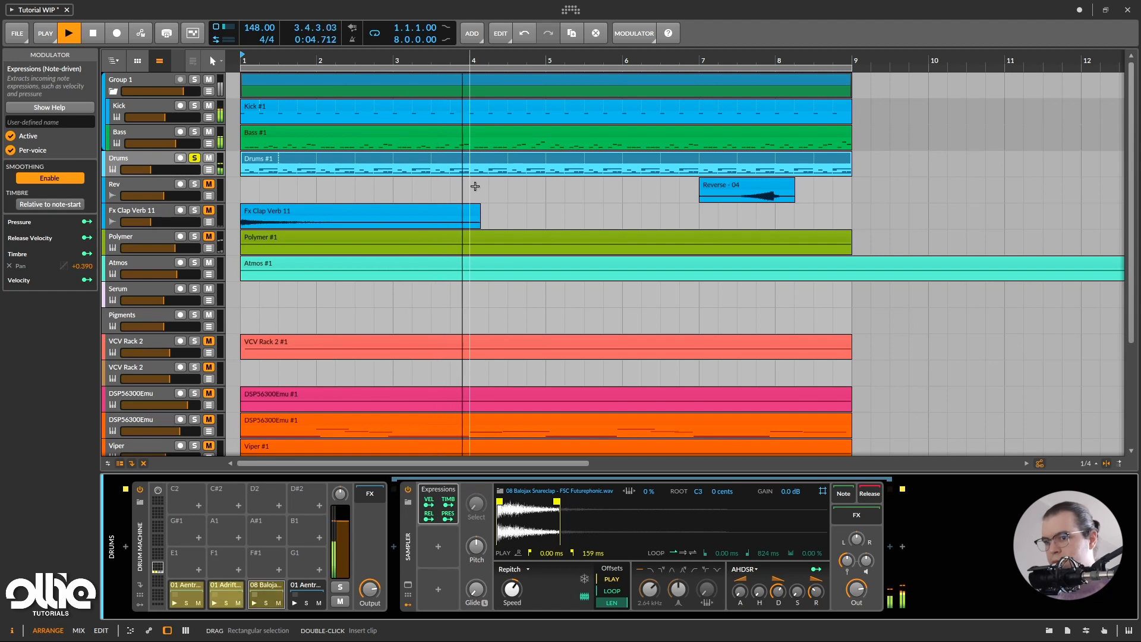
key(space)
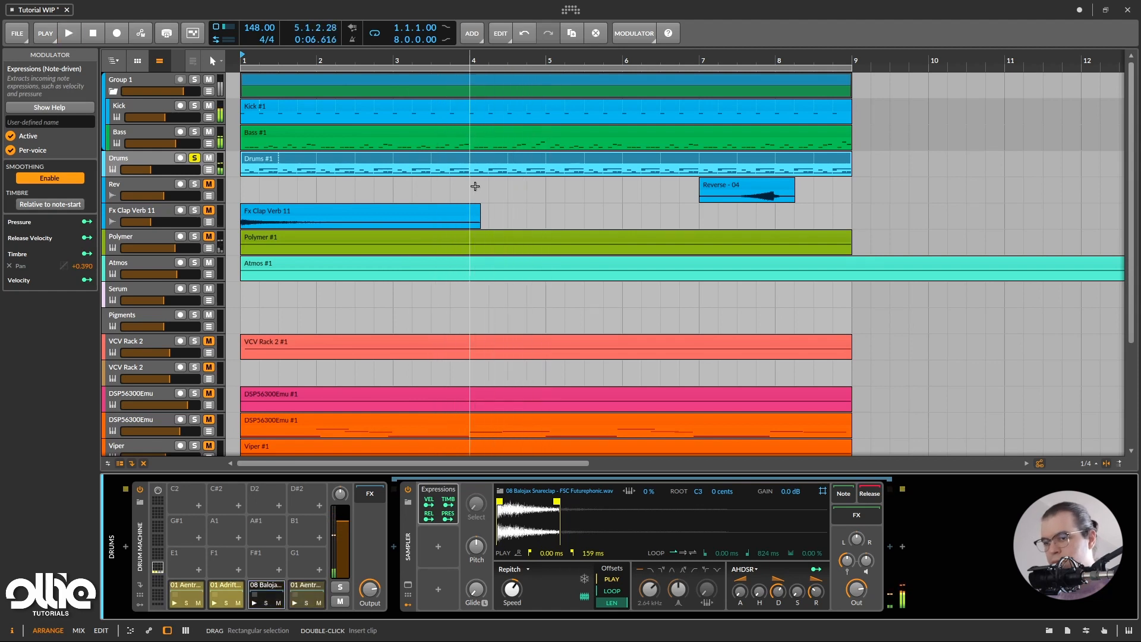
click(450, 503)
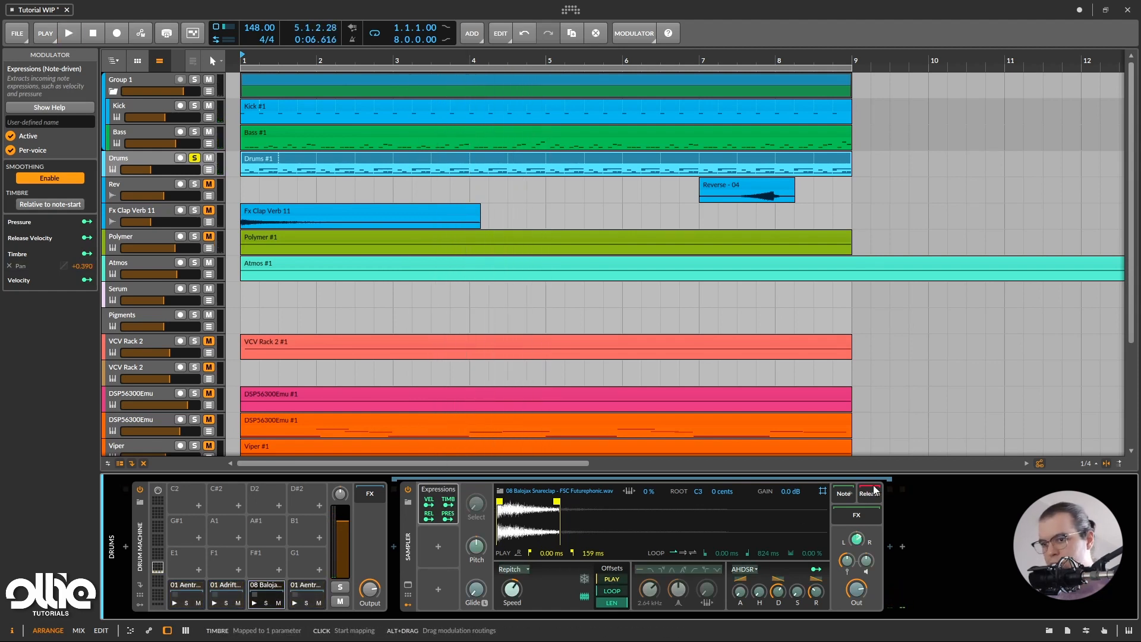
drag(856, 539, 856, 527)
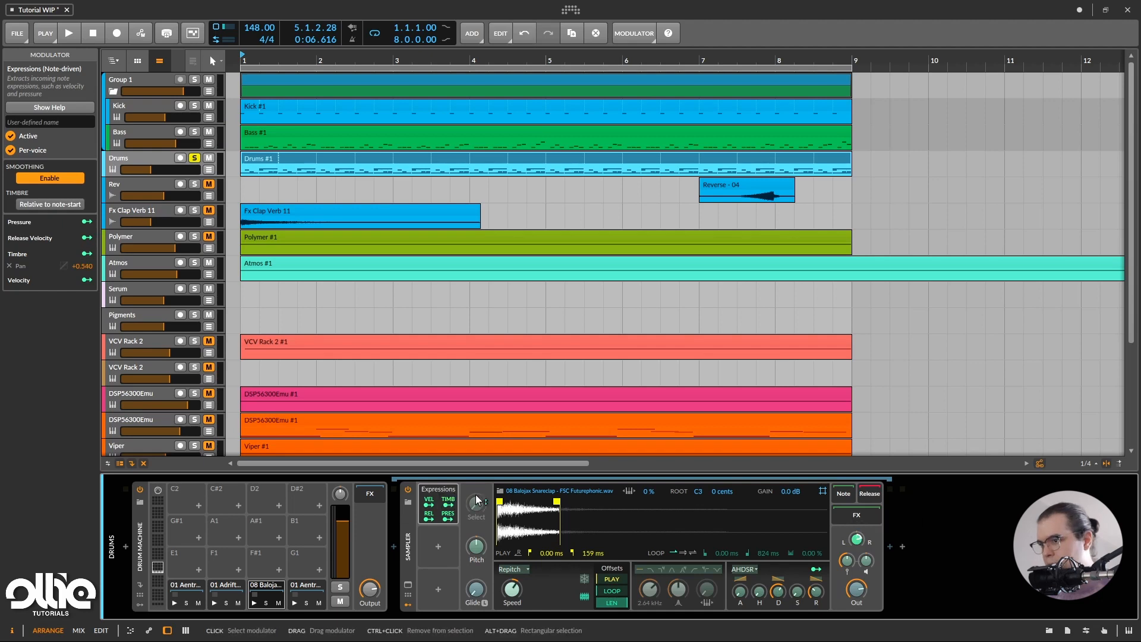
Raise the timbre expression of the C#1 note at 1.2.4 in the Drums clip above its centre value
double_click(284, 158)
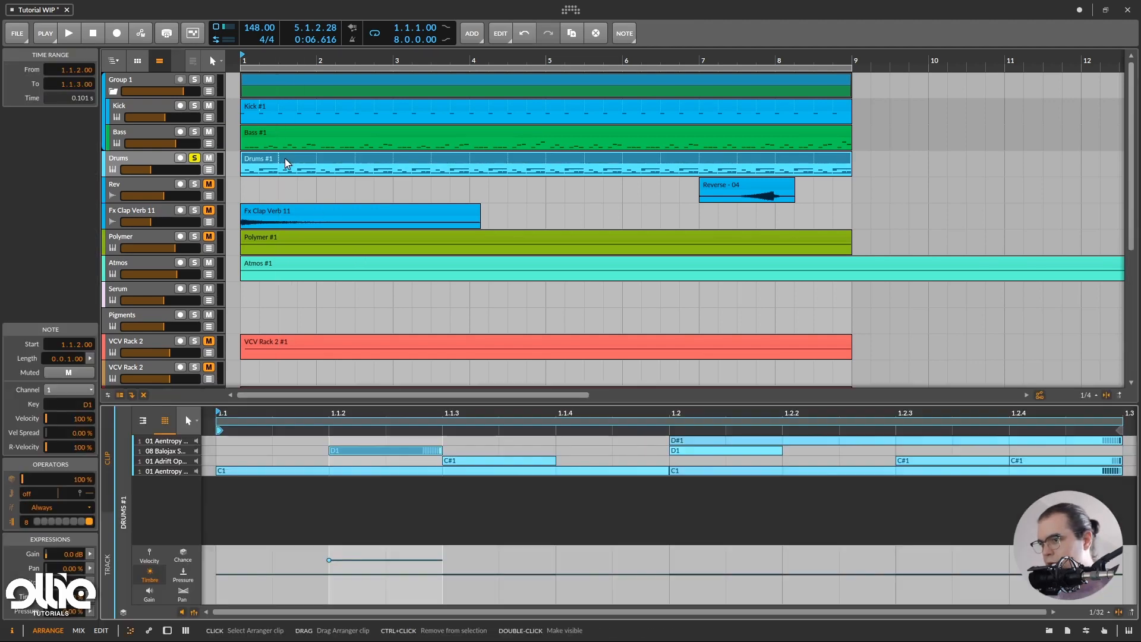
click(1034, 463)
key(space)
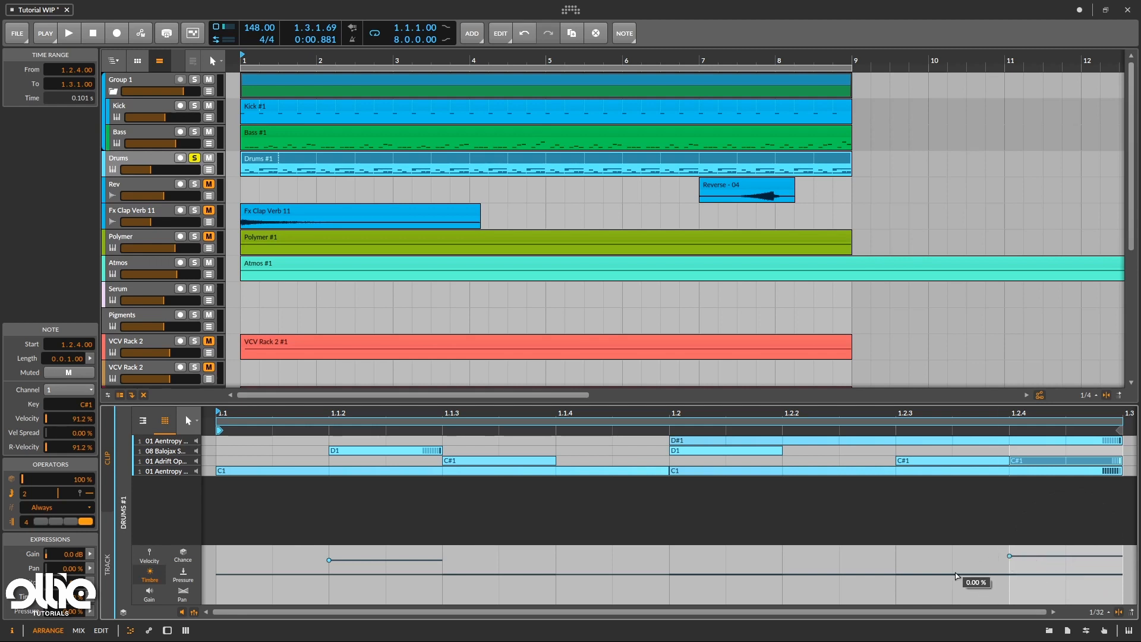
Add an Expressions modulator to the Sampler of the 01 Adrift Open Hat pad in the Drum Machine
double_click(151, 162)
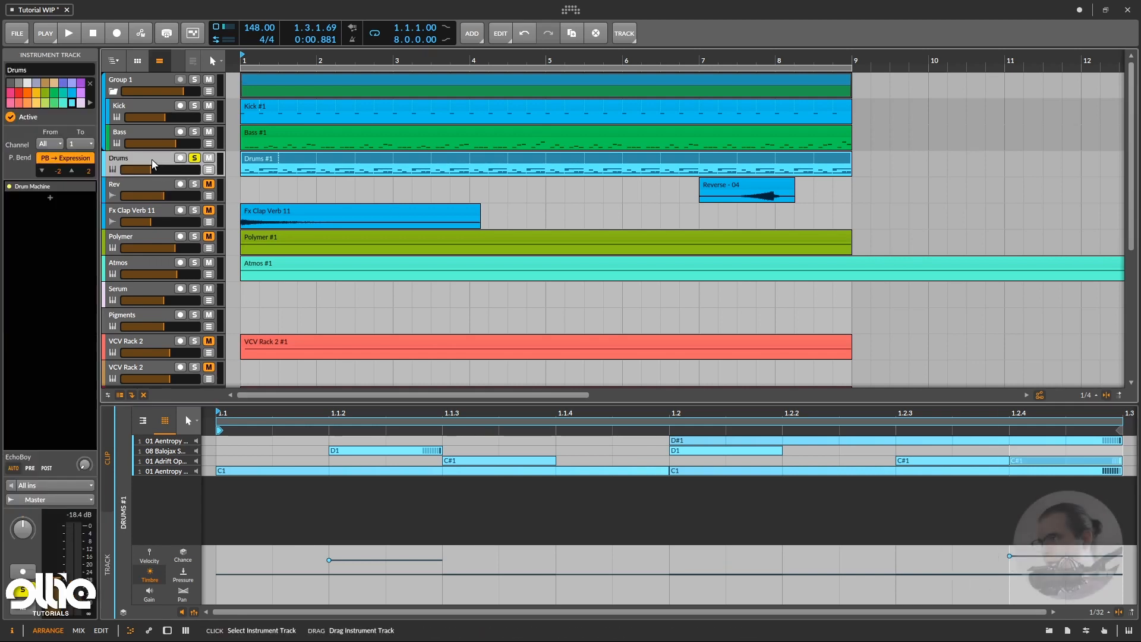
click(216, 586)
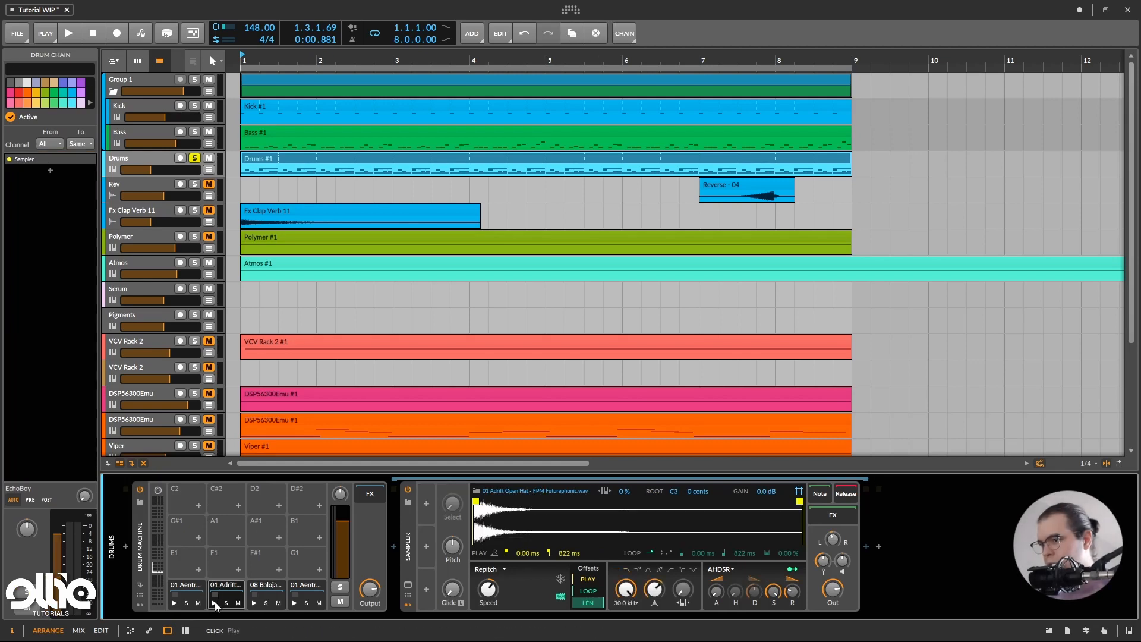
click(215, 602)
click(427, 503)
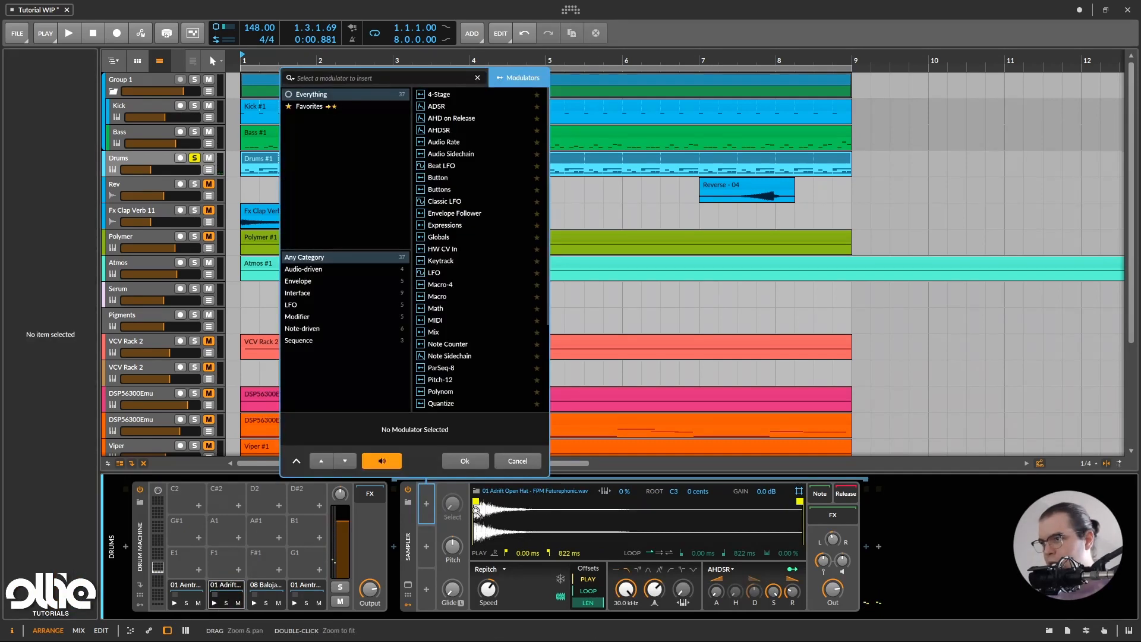
double_click(452, 229)
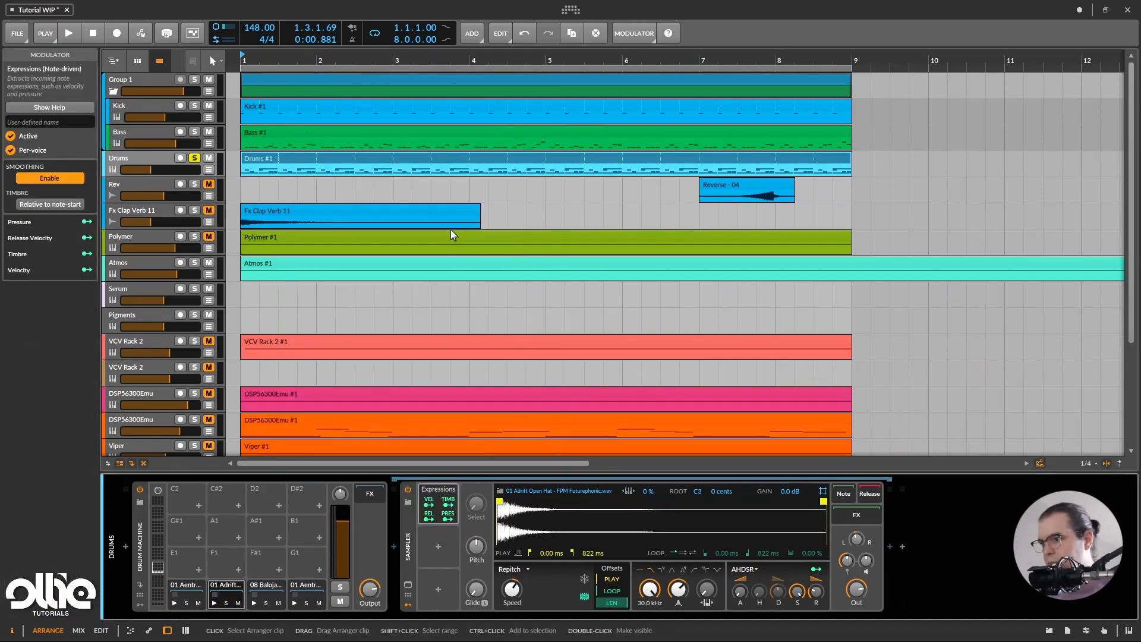
Map the modulator's Timbre to the open hat Sampler's filter frequency with an amount of -32.50 and play the pattern
drag(665, 596, 665, 624)
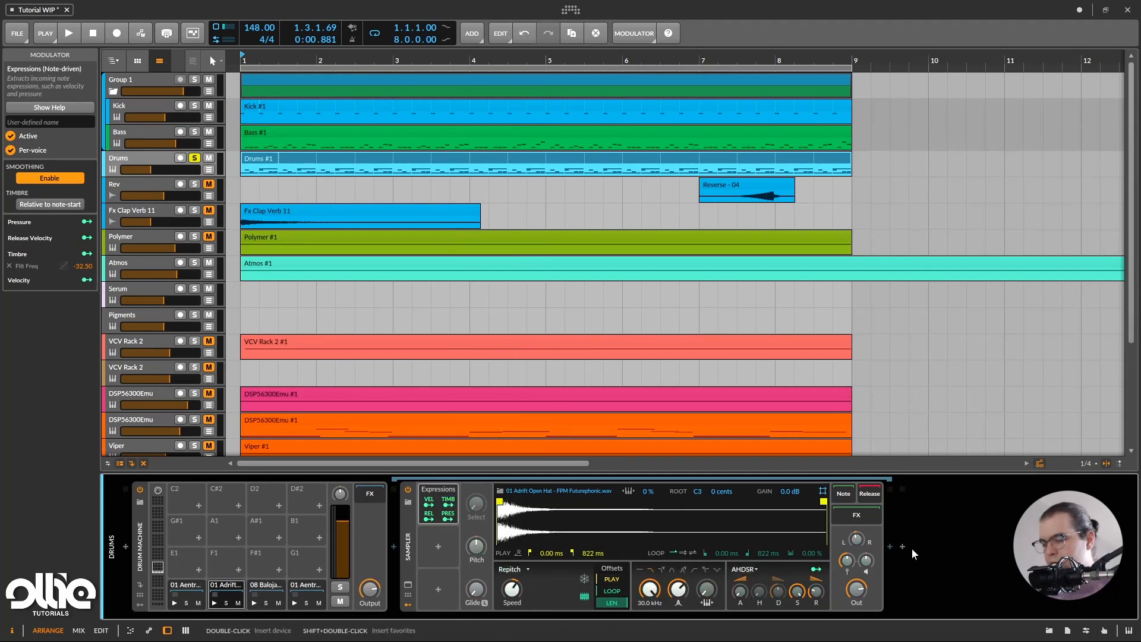
key(space)
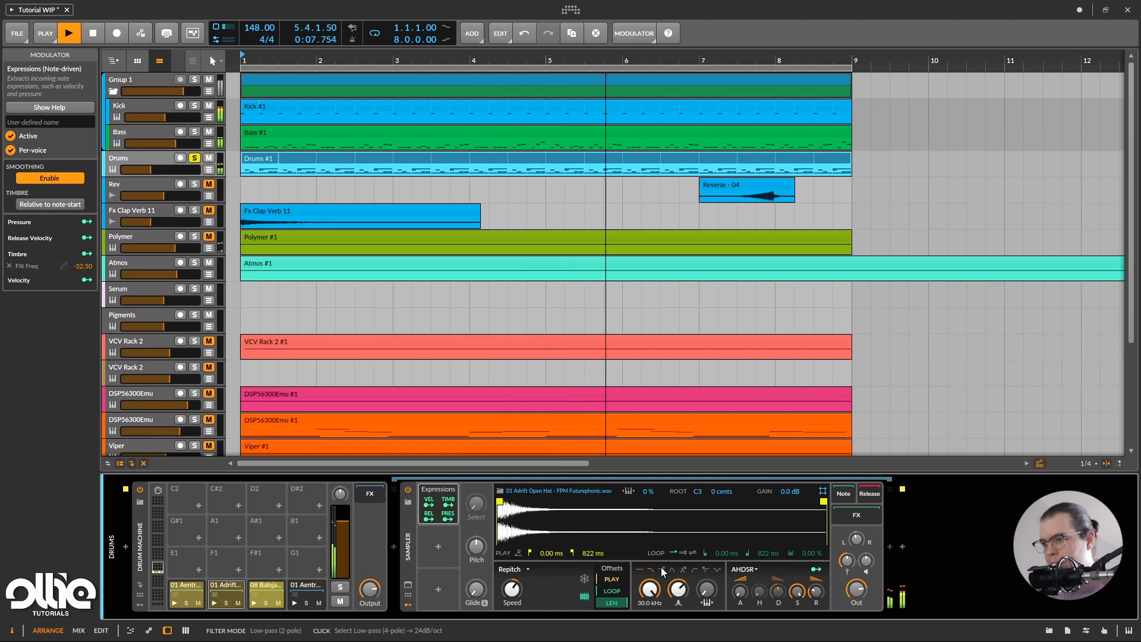
key(space)
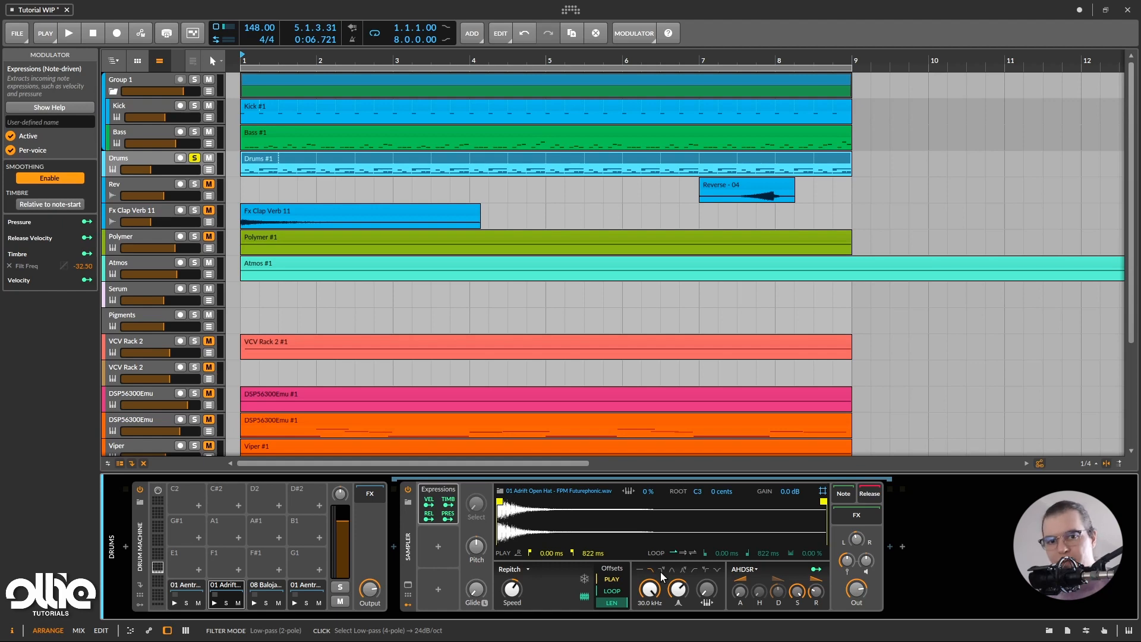
Draw a curved timbre ramp down to -68.0% across the C#1 note at 1.2.4, and delete its end point
double_click(300, 160)
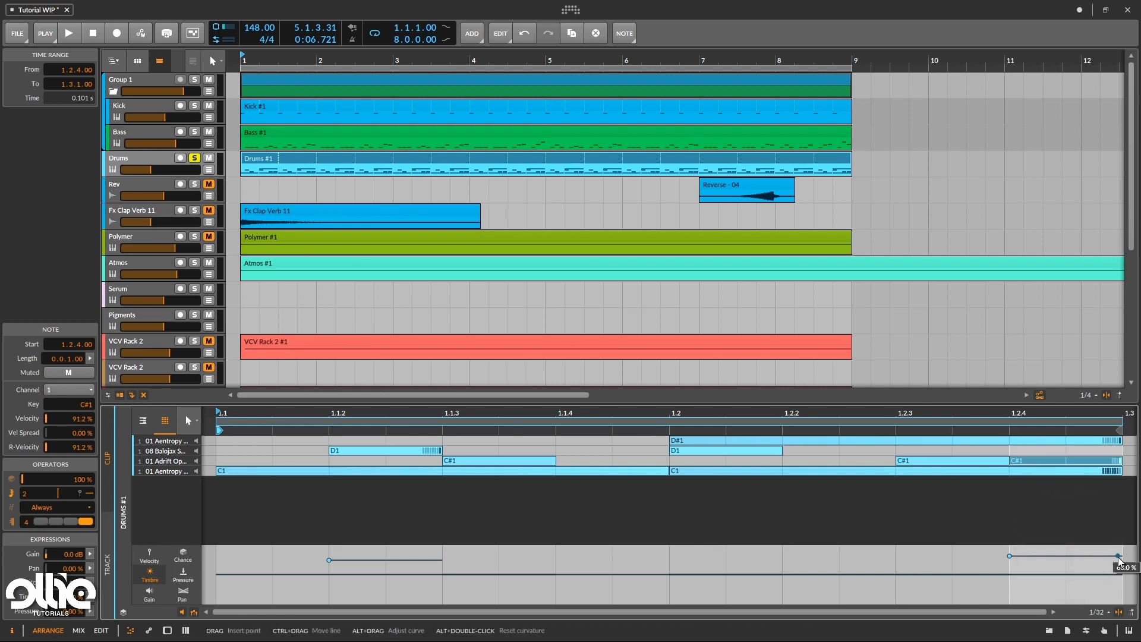
click(1119, 572)
drag(1119, 572, 1119, 592)
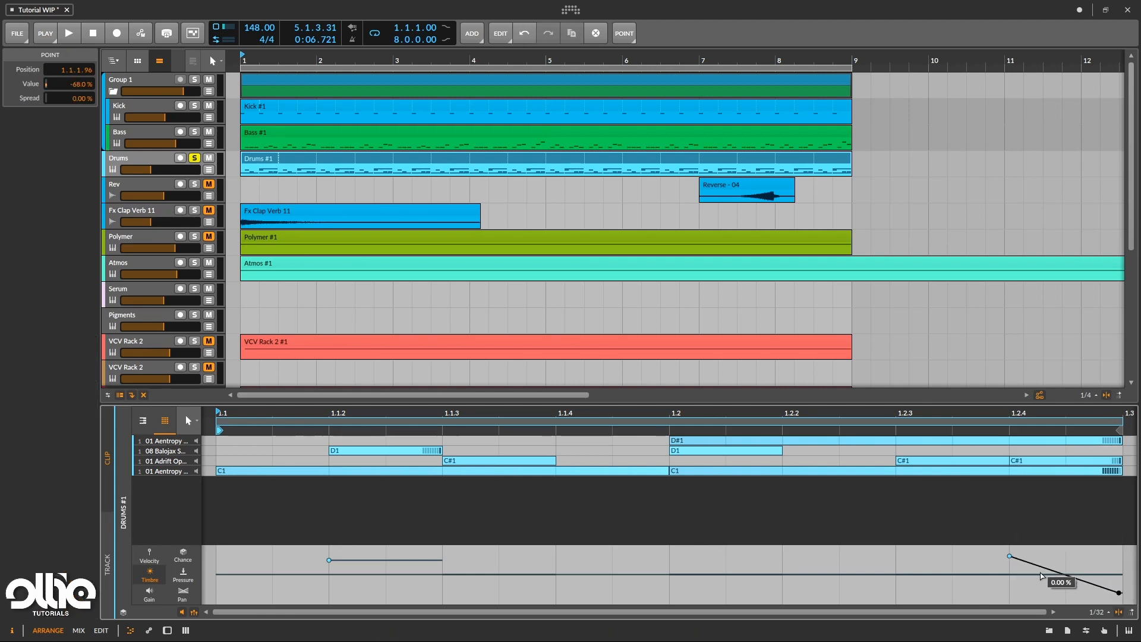
drag(1042, 576, 1041, 556)
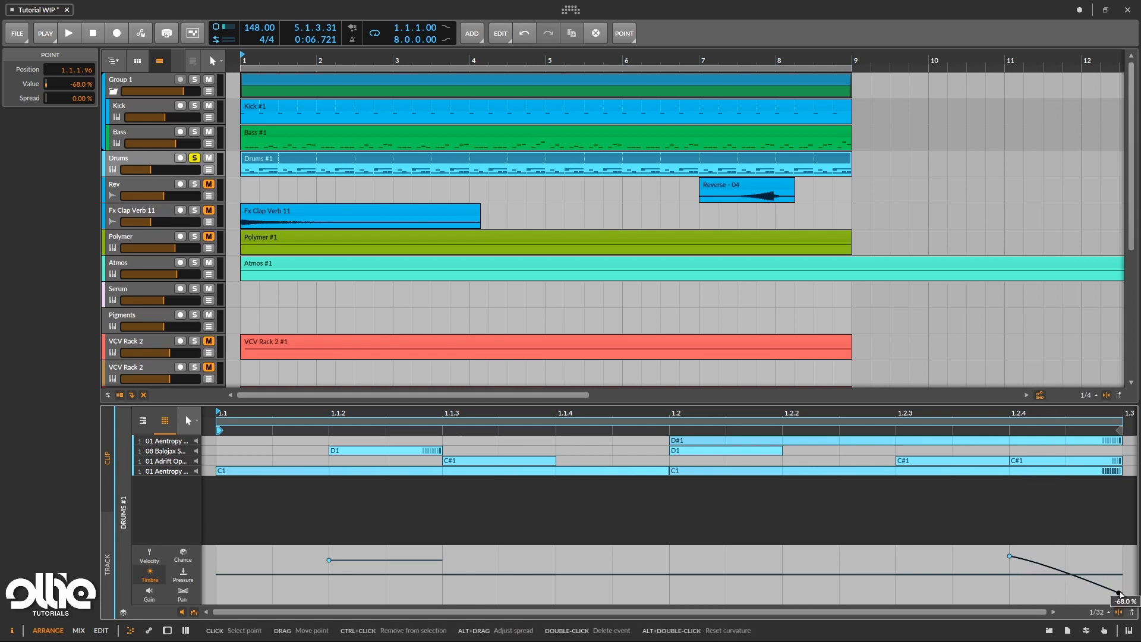
double_click(1120, 592)
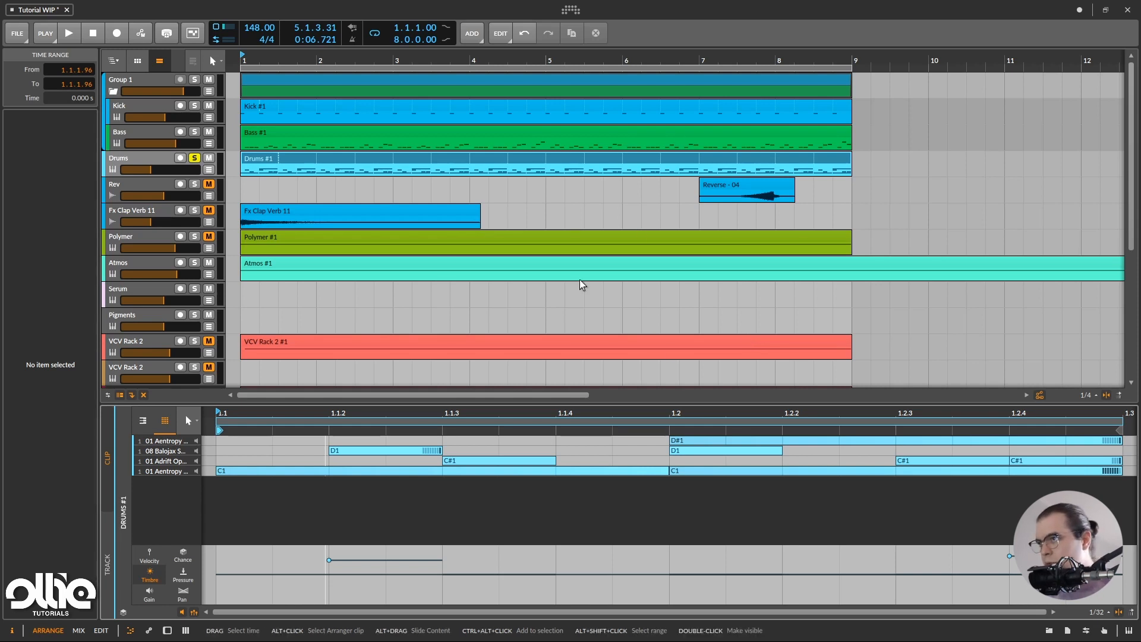
Unsolo the Drums track, unmute the Rev and Fx Clap Verb 11 tracks, and play the arrangement from bar 1
click(195, 158)
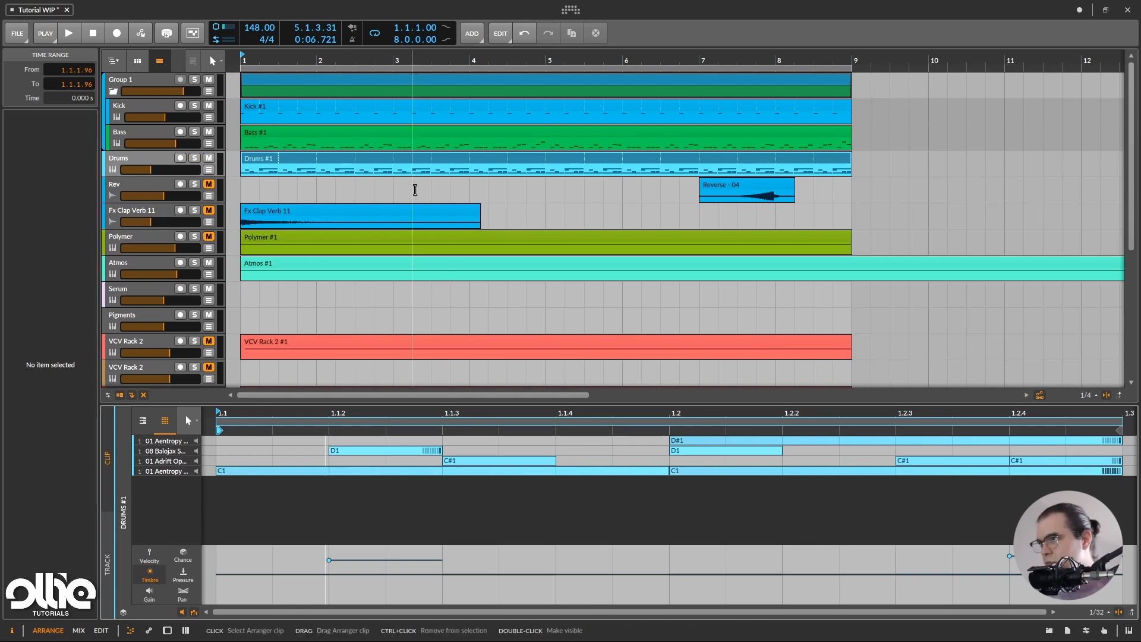
click(208, 184)
click(603, 198)
key(space)
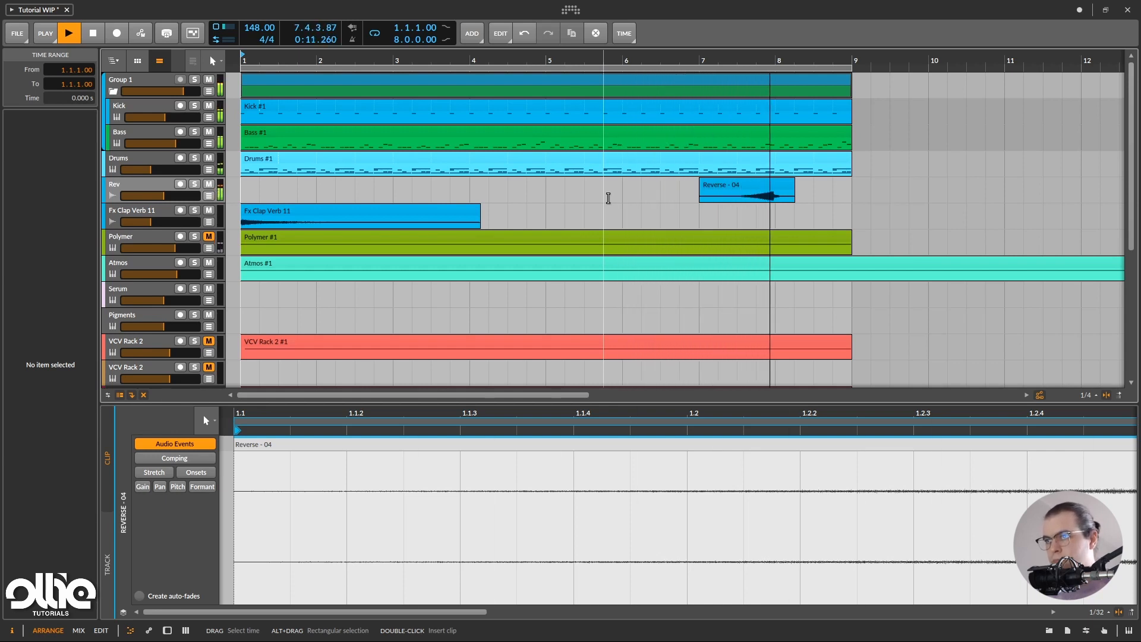
key(space)
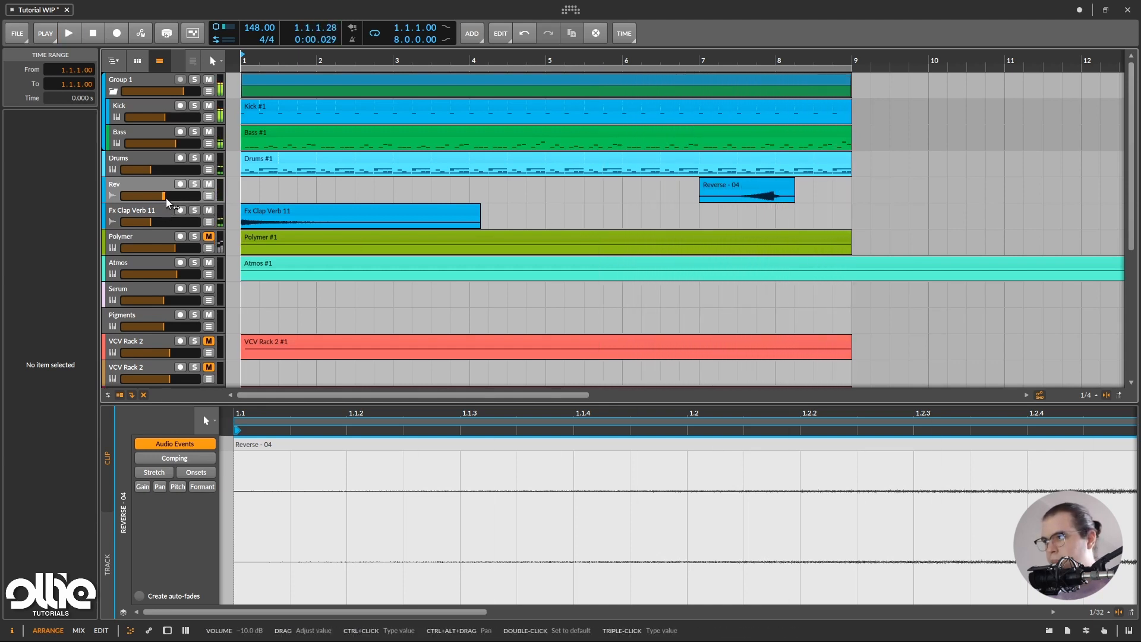
Lower the Rev track's volume slightly and shift the Reverse - 04 clip to start at 7.1.1.27, aligning its peak with bar 8
drag(167, 200, 160, 200)
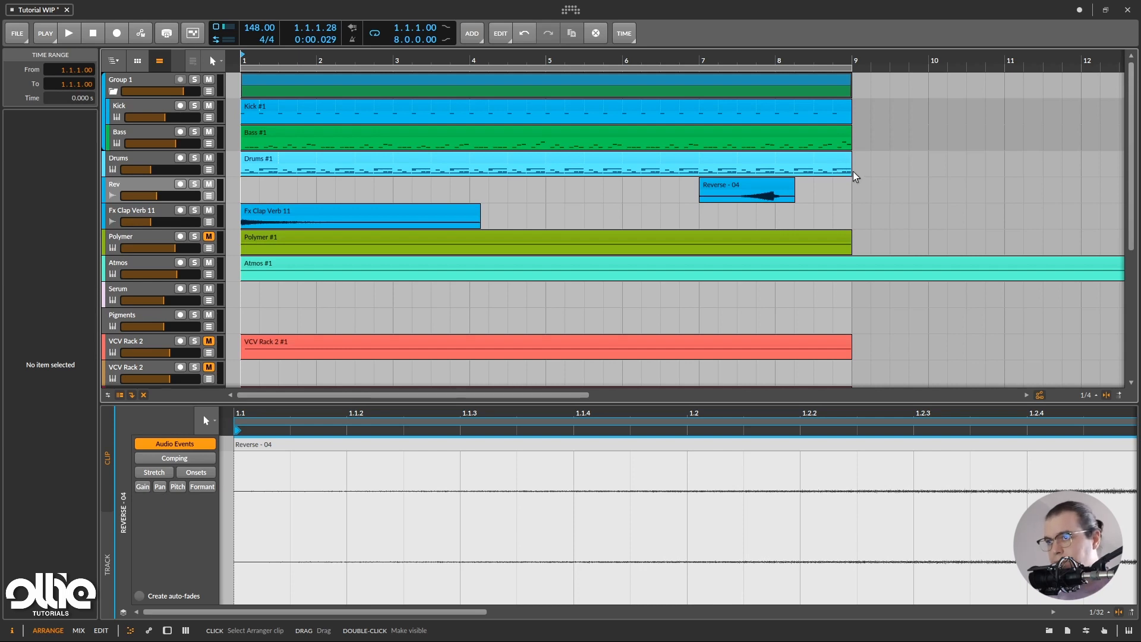
scroll(856, 173, up, 2)
click(697, 204)
scroll(698, 203, up, 6)
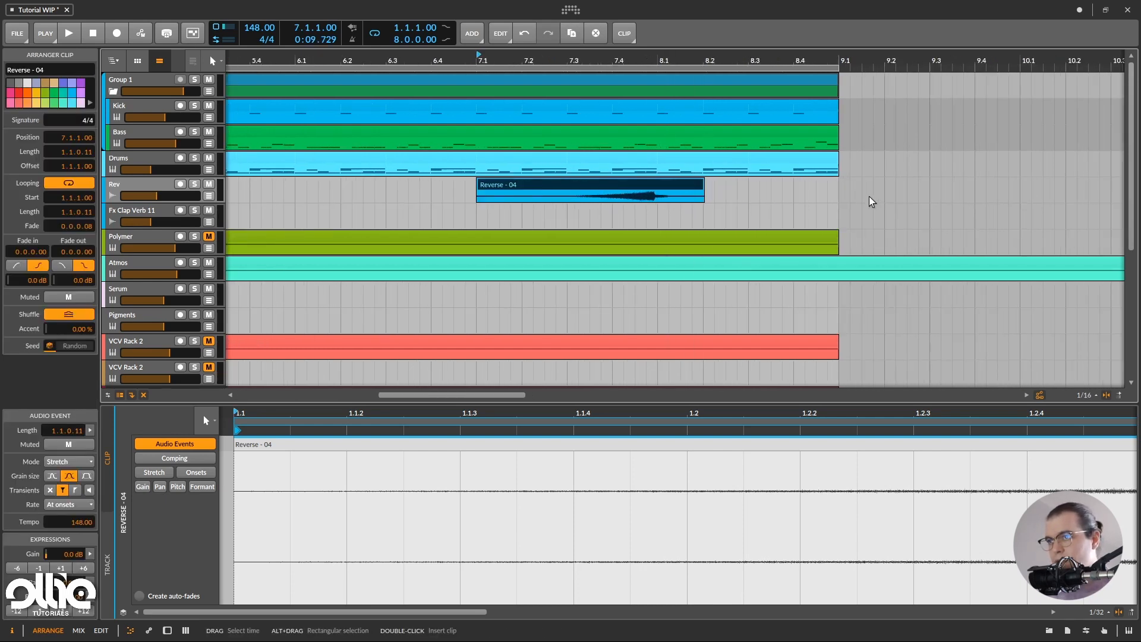
scroll(615, 190, up, 5)
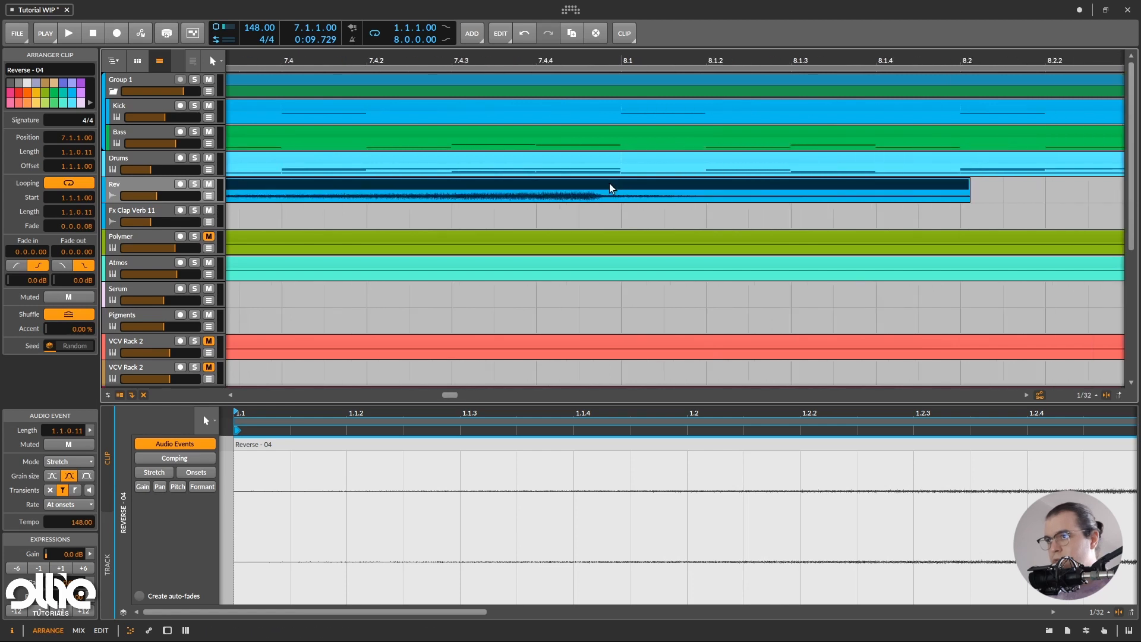
drag(612, 187, 635, 186)
scroll(543, 183, down, 5)
scroll(537, 181, down, 2)
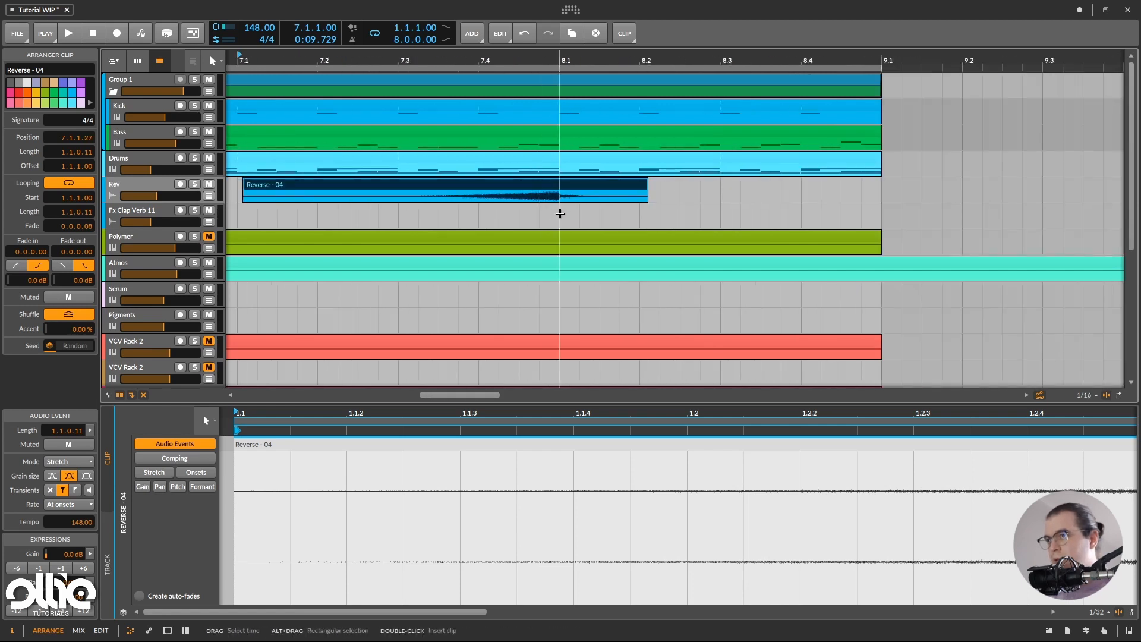
Shorten the Drums clip to 7 bars so it ends at the start of bar 8
click(845, 172)
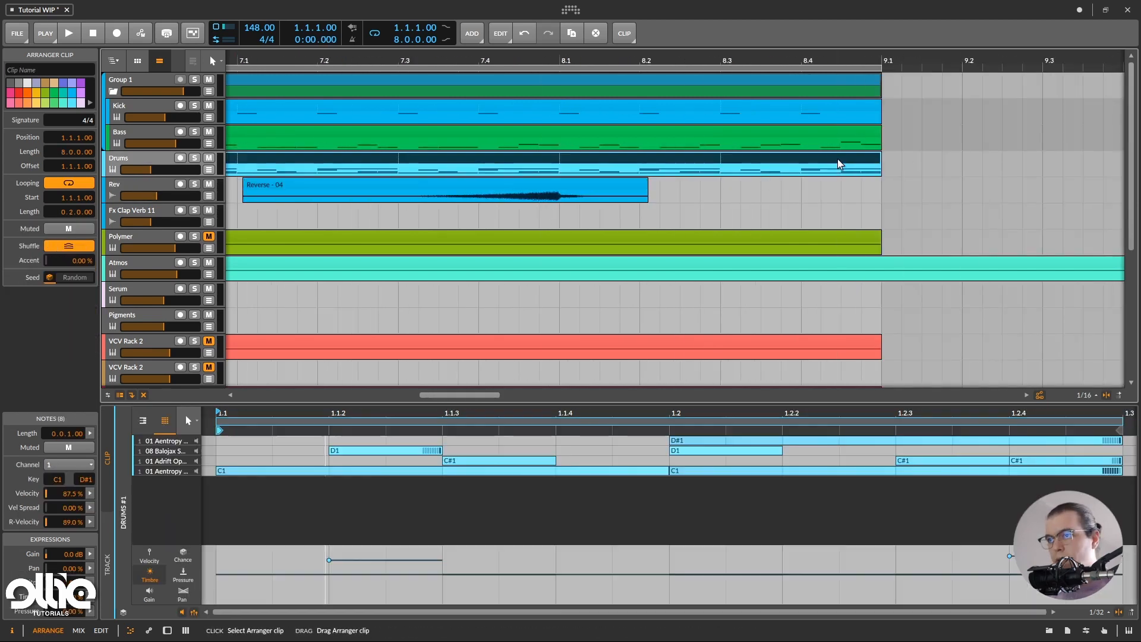
drag(881, 156, 566, 153)
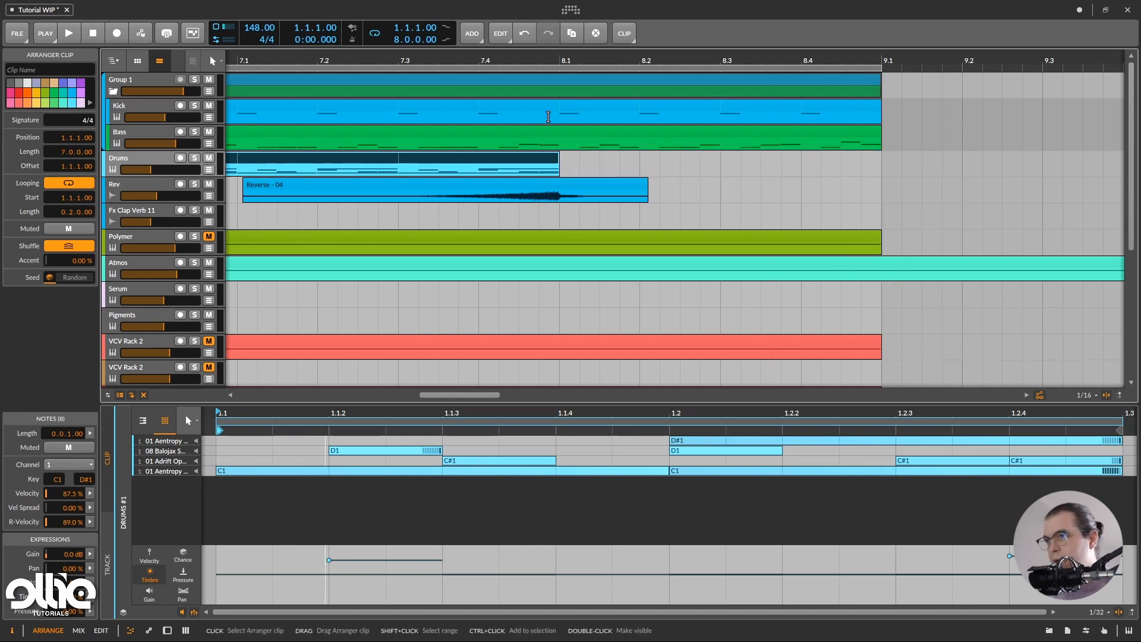
Separate the last bar of the Kick clip, from 8.1.1 to 9.1.1, into its own clip
click(560, 116)
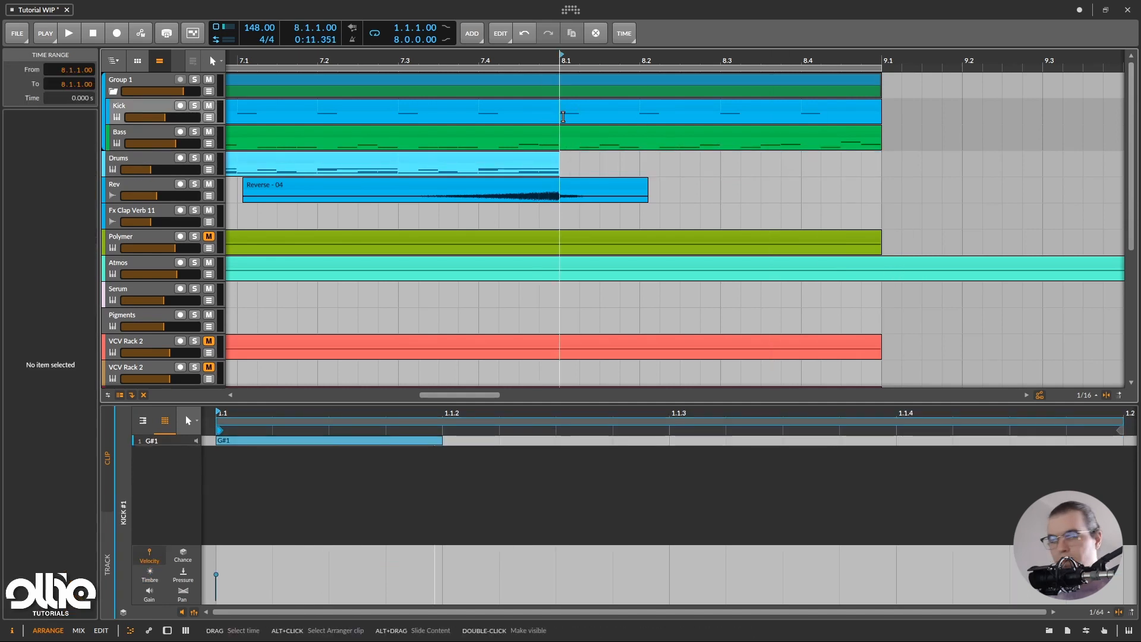
drag(563, 116, 880, 112)
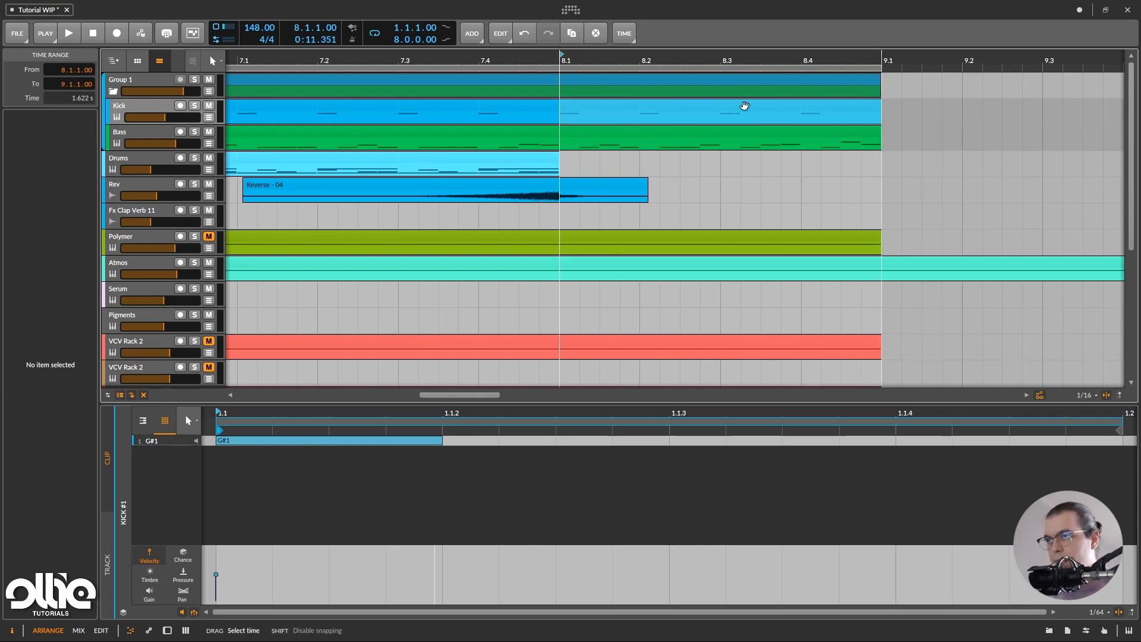
click(586, 113)
drag(561, 113, 881, 109)
drag(677, 108, 591, 108)
click(597, 106)
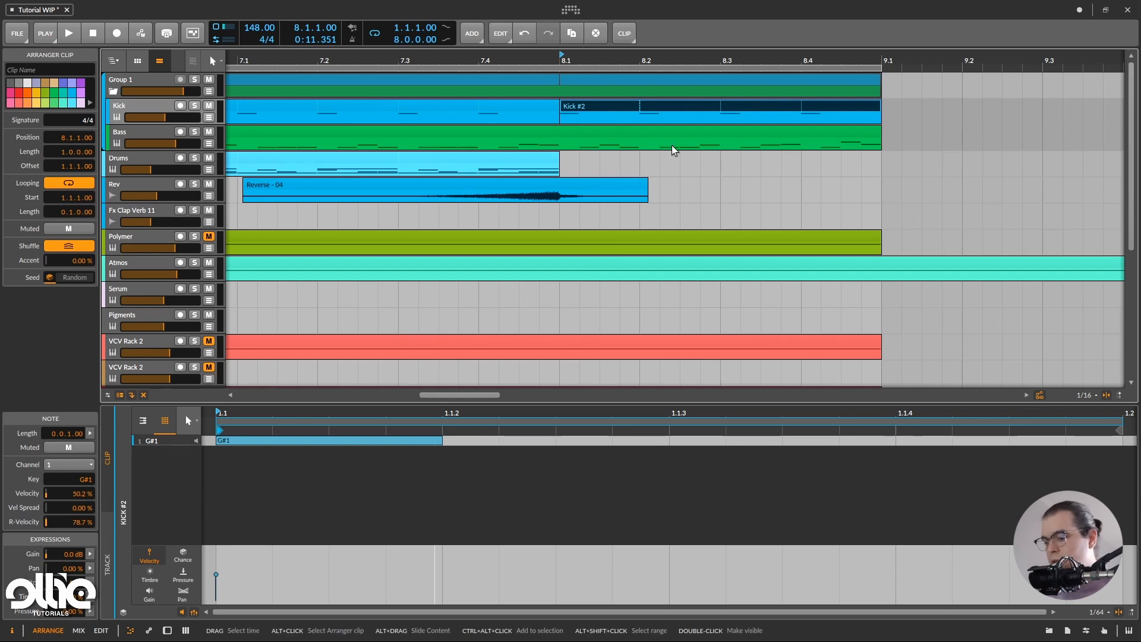
Consolidate the last one-bar Kick clip and delete its notes on beats 2, 3 and 4
key(ctrl+j)
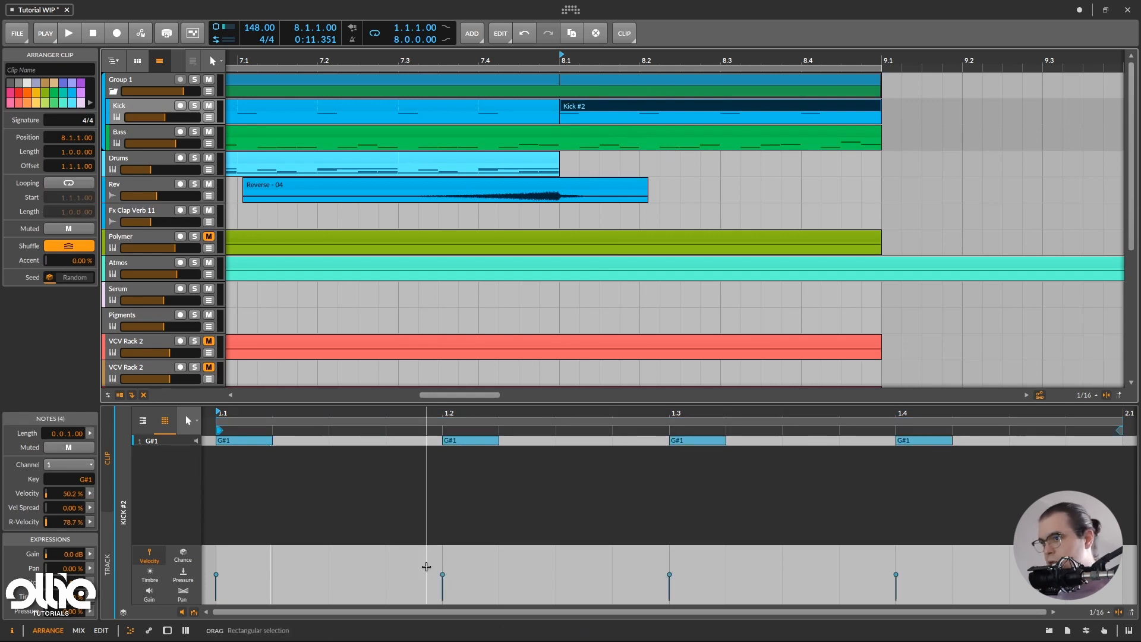
click(452, 473)
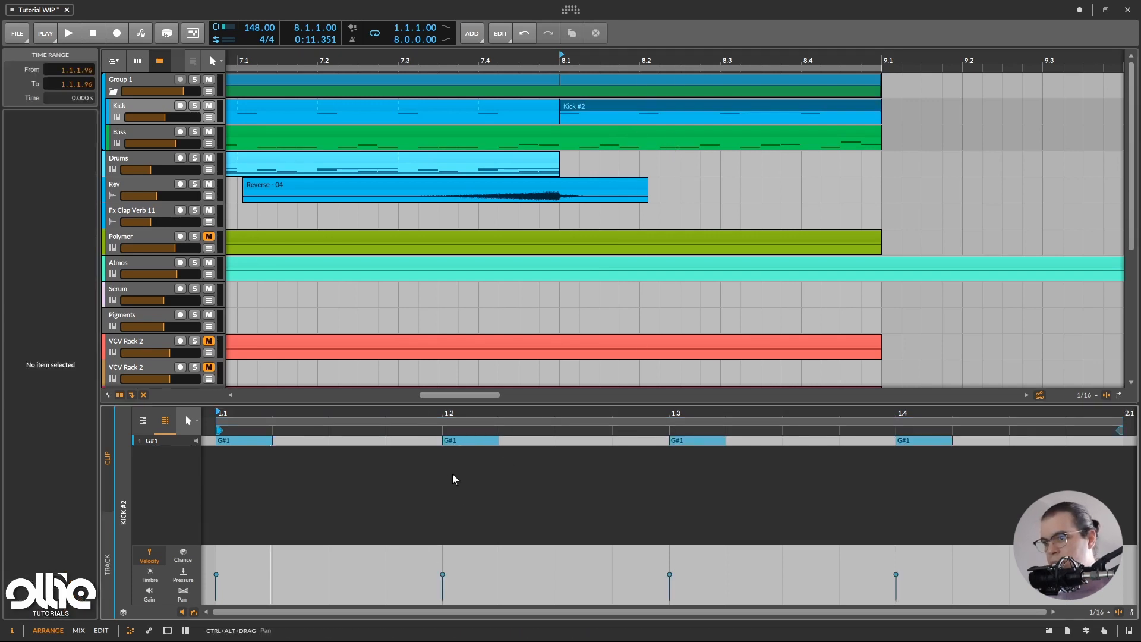
click(468, 443)
shift+click(942, 443)
key(Delete)
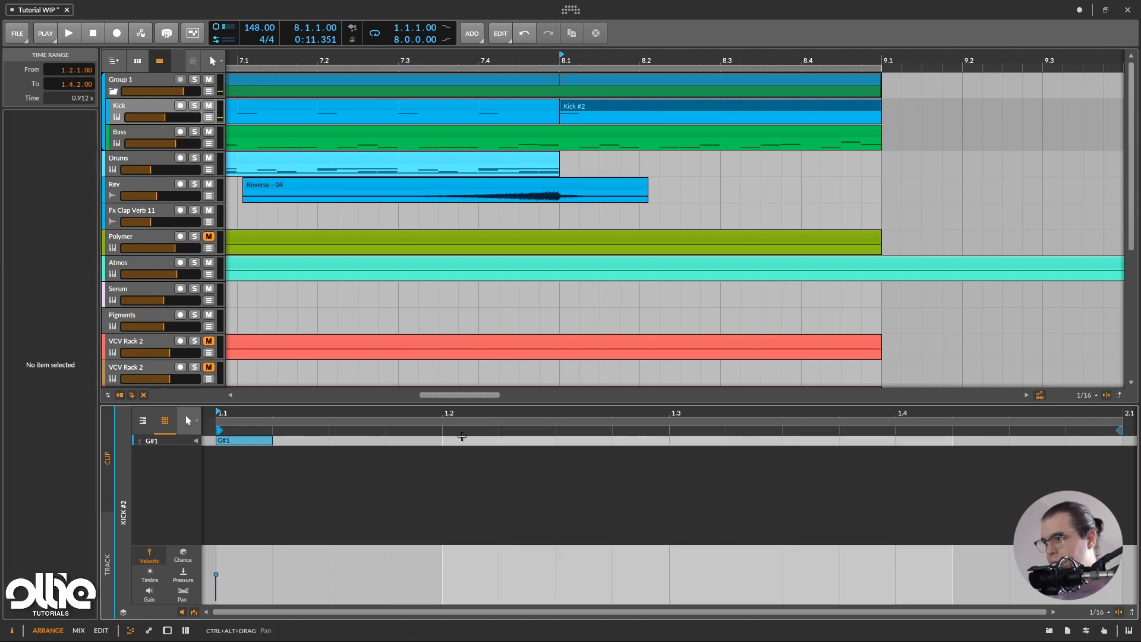
Extend the remaining G#1 kick note to the full bar and play bar 8
drag(271, 441, 1121, 460)
key(space)
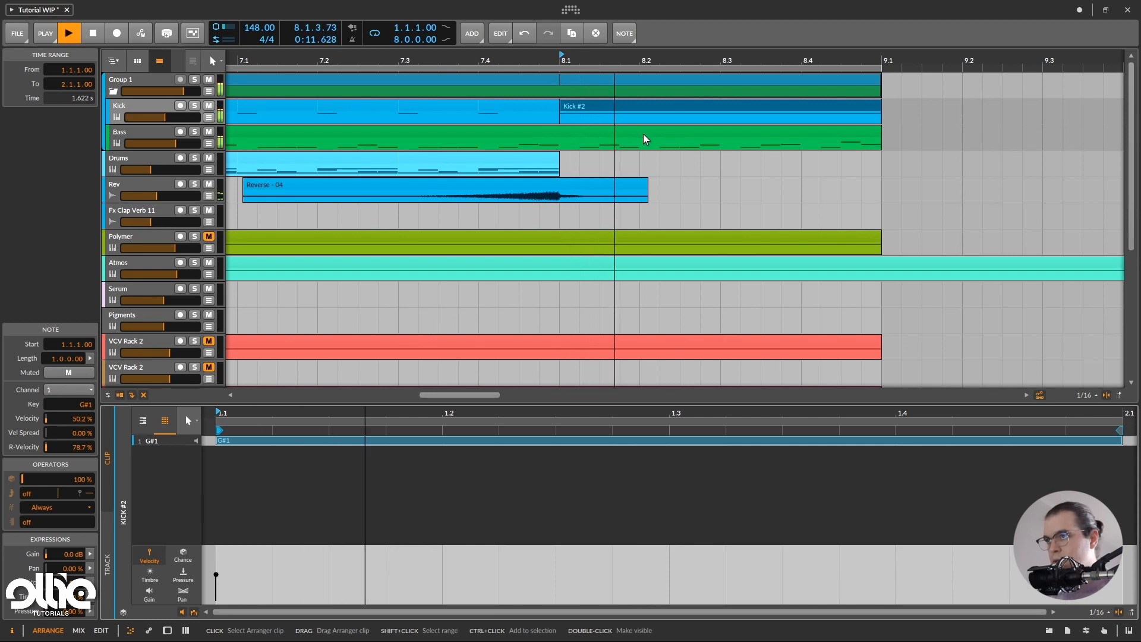
key(space)
Set the long G#1 kick note's repeat count to 10 and audition the repeats
click(618, 105)
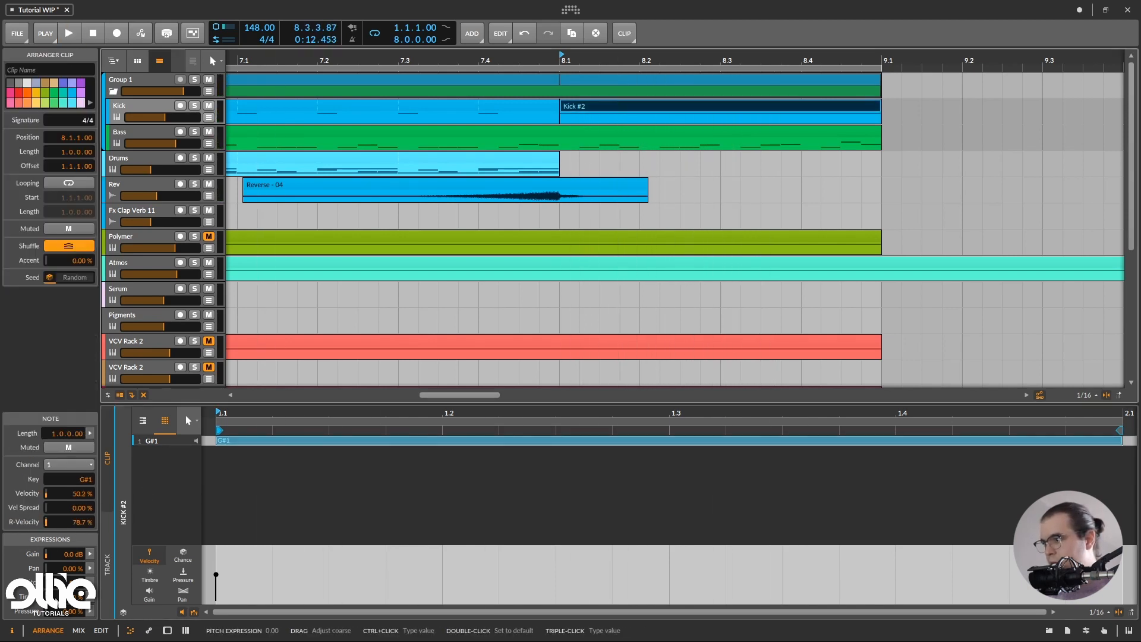
click(265, 441)
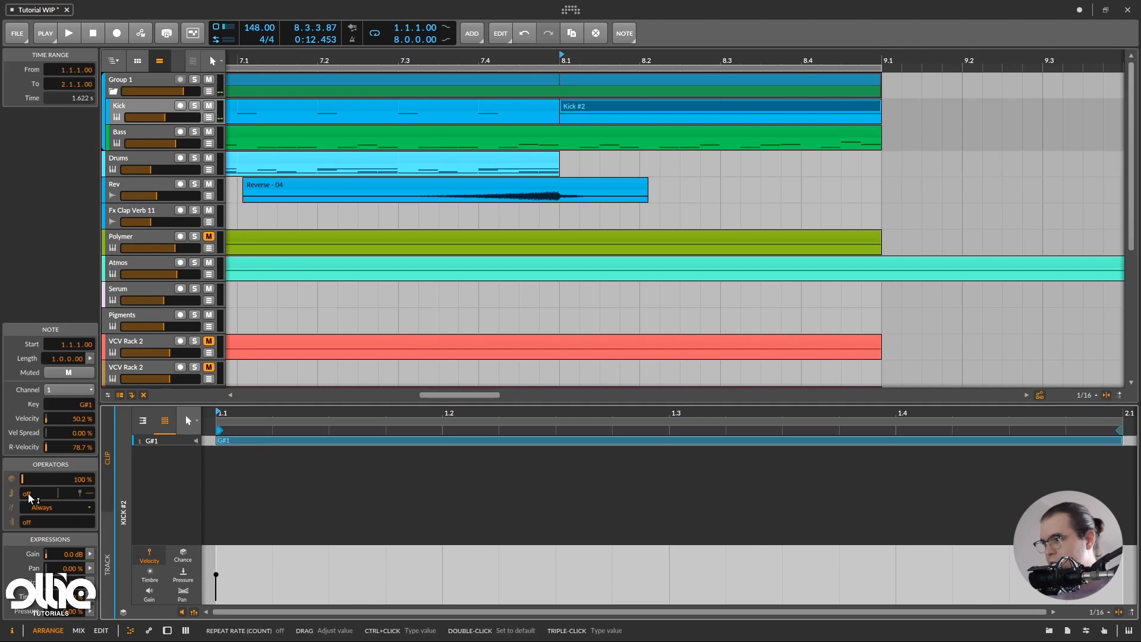
drag(30, 496, 29, 461)
key(space)
key(space)
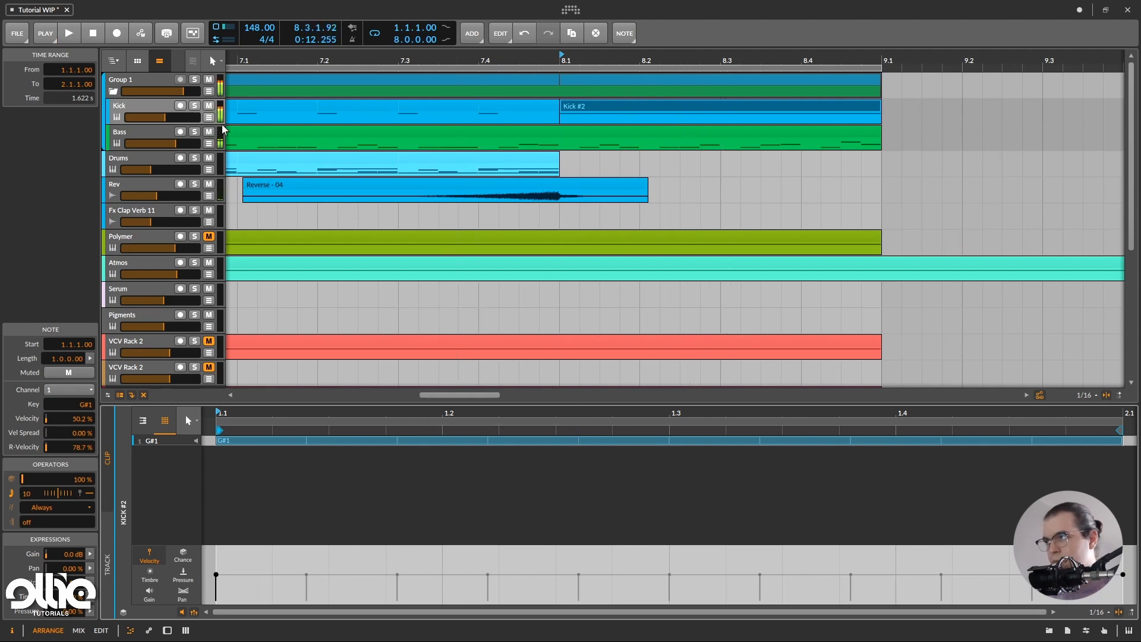
Solo the Kick track, set the note's repeat curve to about 67 %, and audition the accelerating kick roll
click(195, 106)
key(space)
key(space)
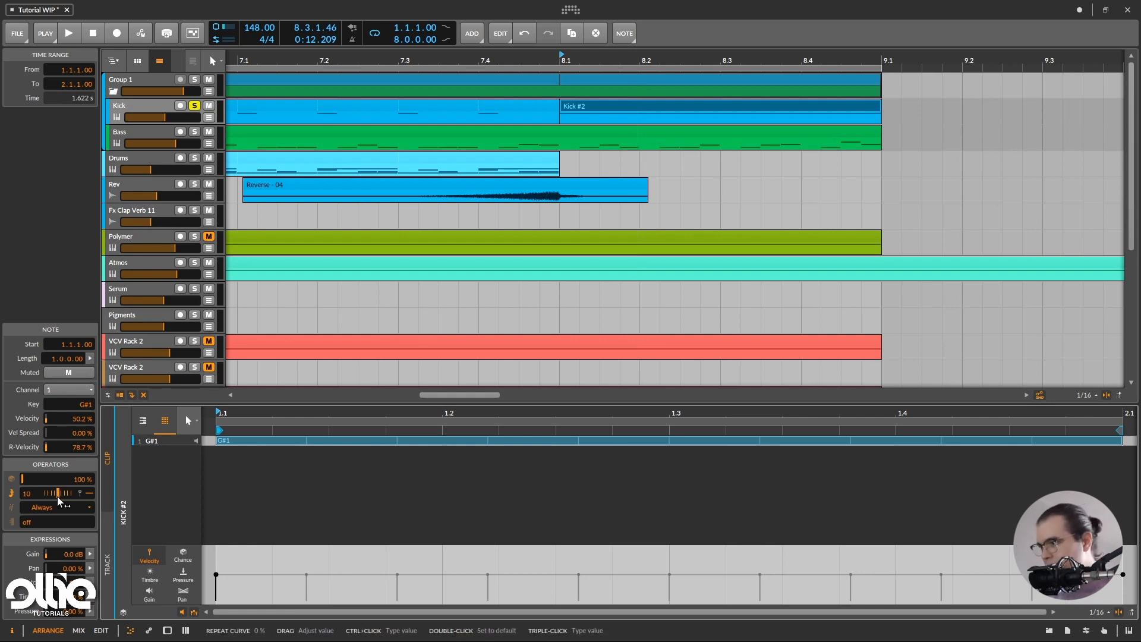
drag(57, 497, 70, 497)
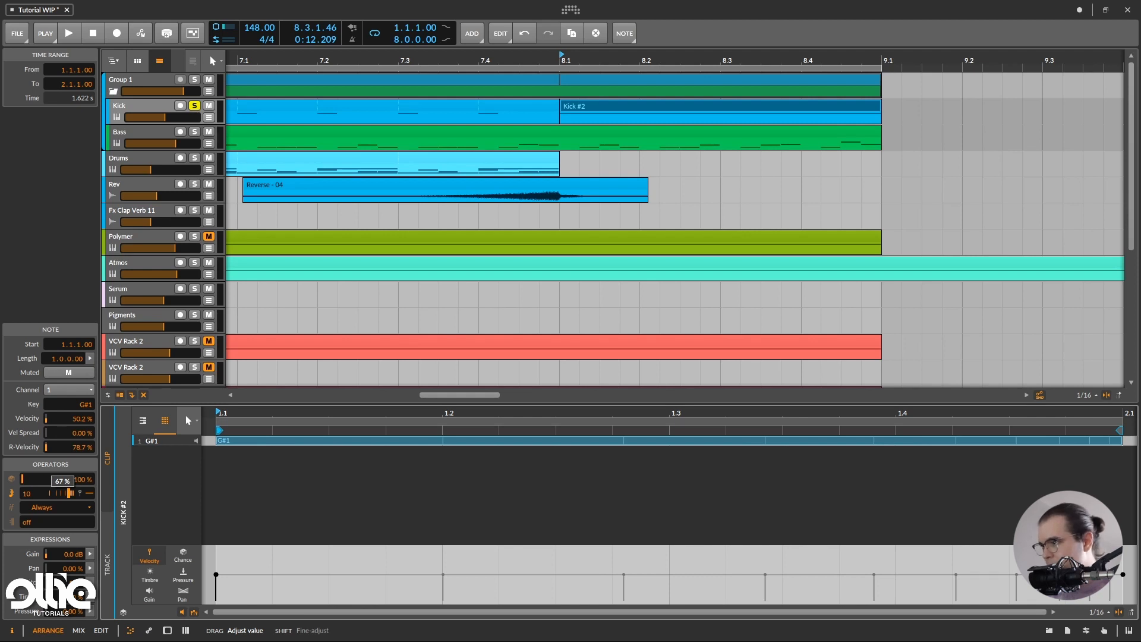
drag(70, 496, 70, 497)
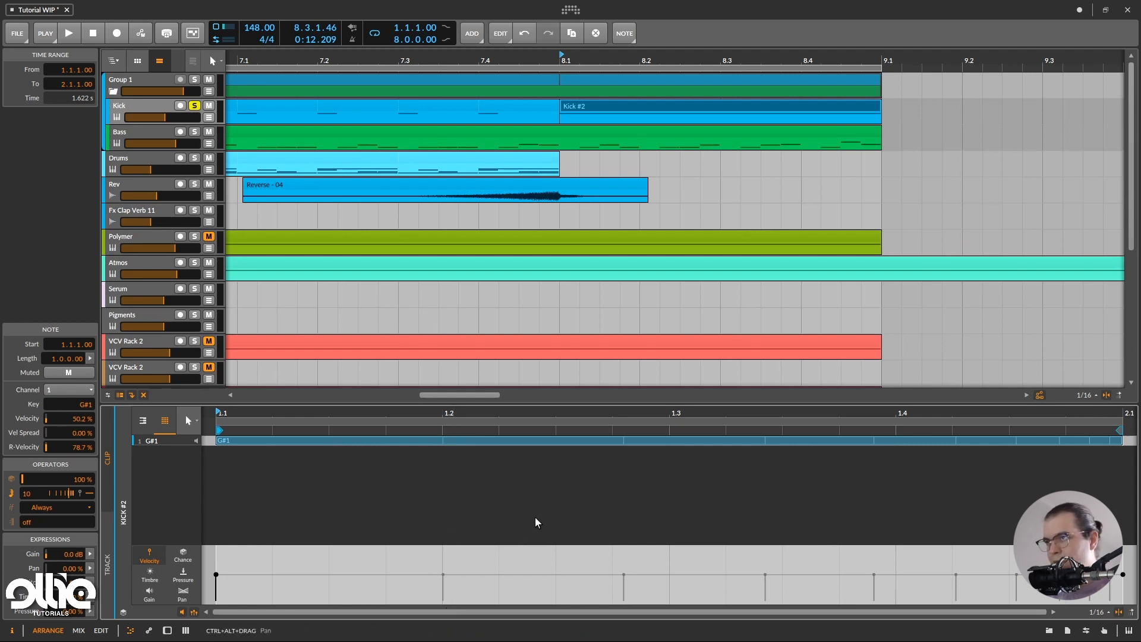
key(space)
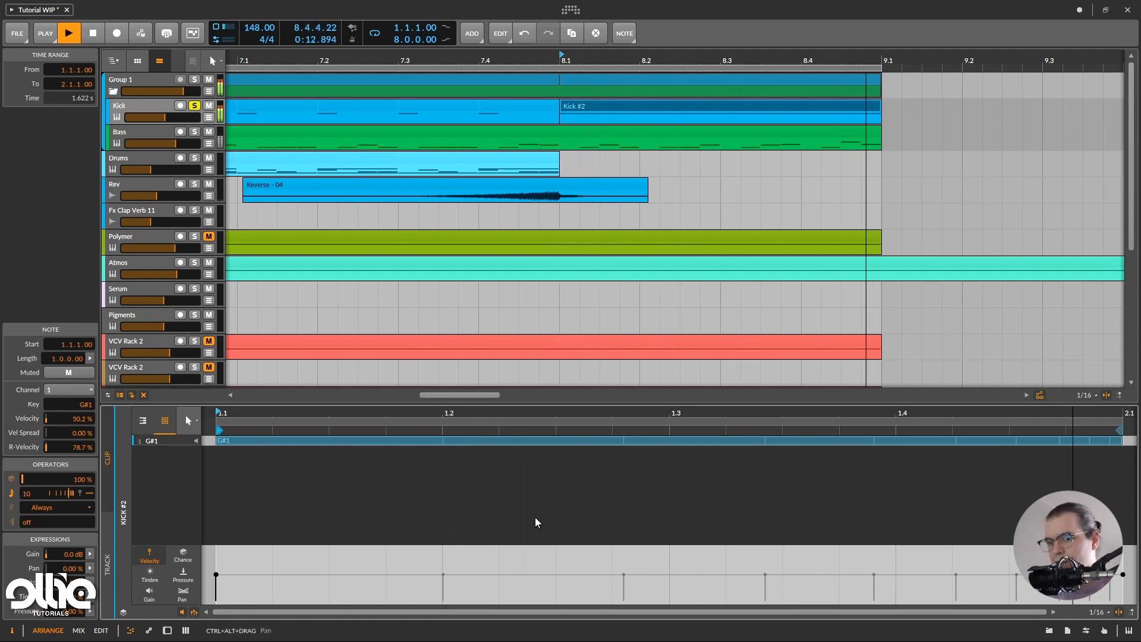
key(space)
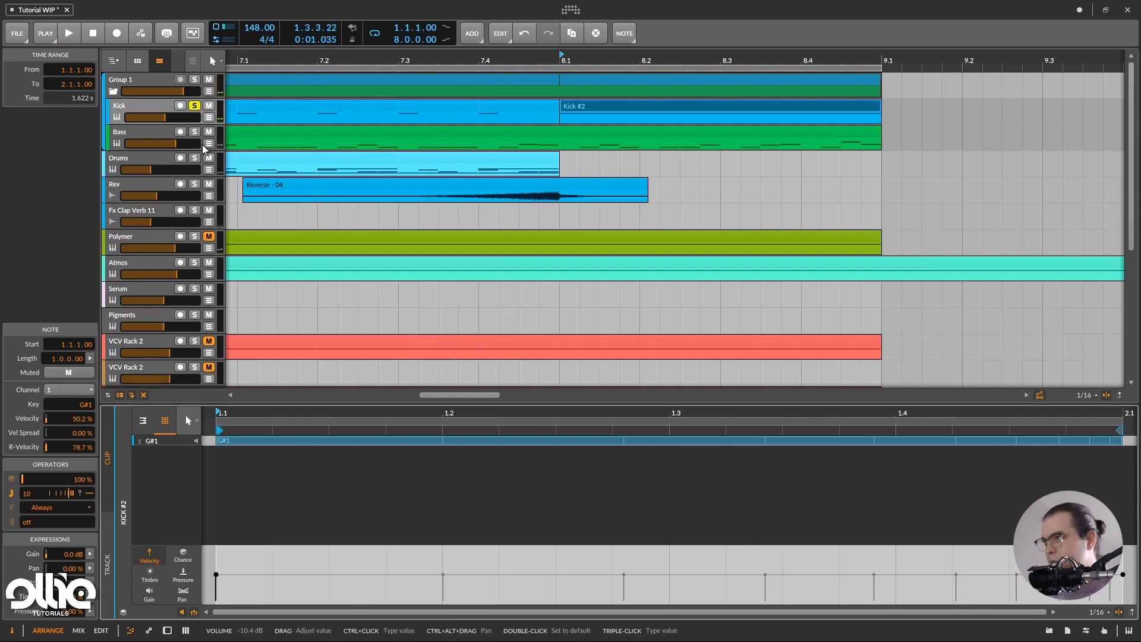
Unsolo the Kick track and play the arrangement from bar 7
scroll(624, 189, down, 3)
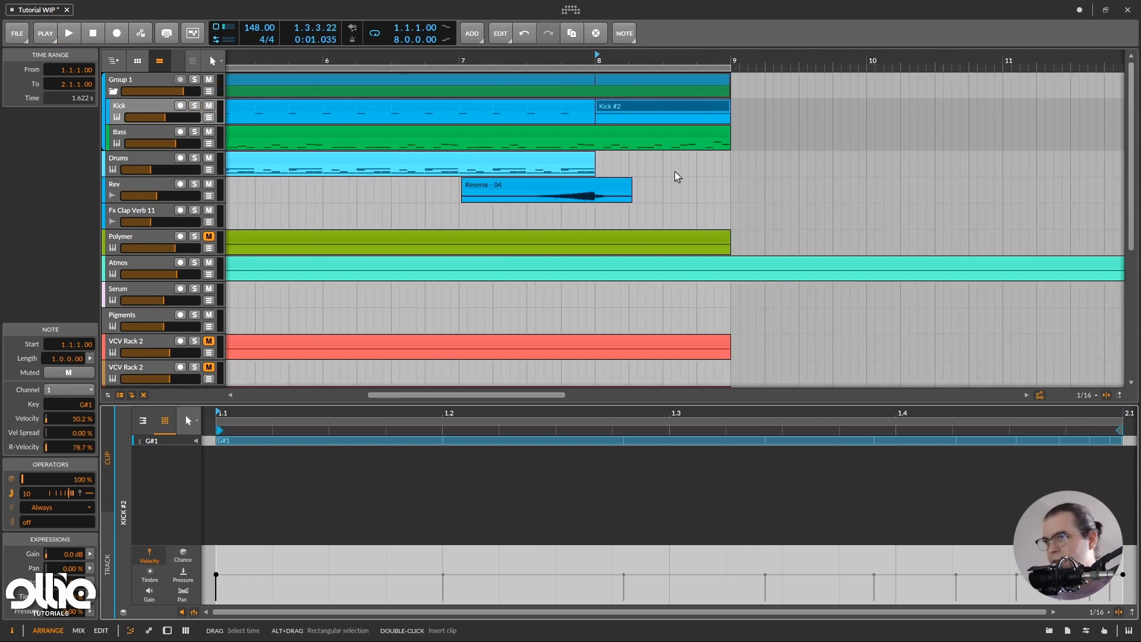
click(465, 196)
key(space)
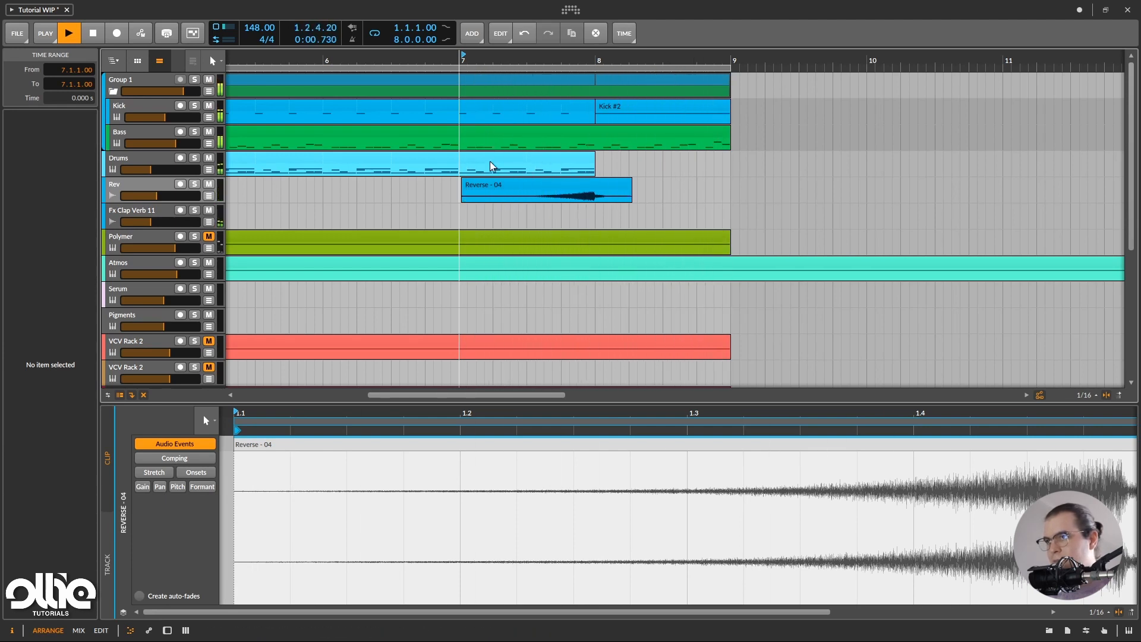
Insert the FilterFreak1 effect after PSYSCOPE in Group 1's device chain
double_click(126, 80)
click(256, 553)
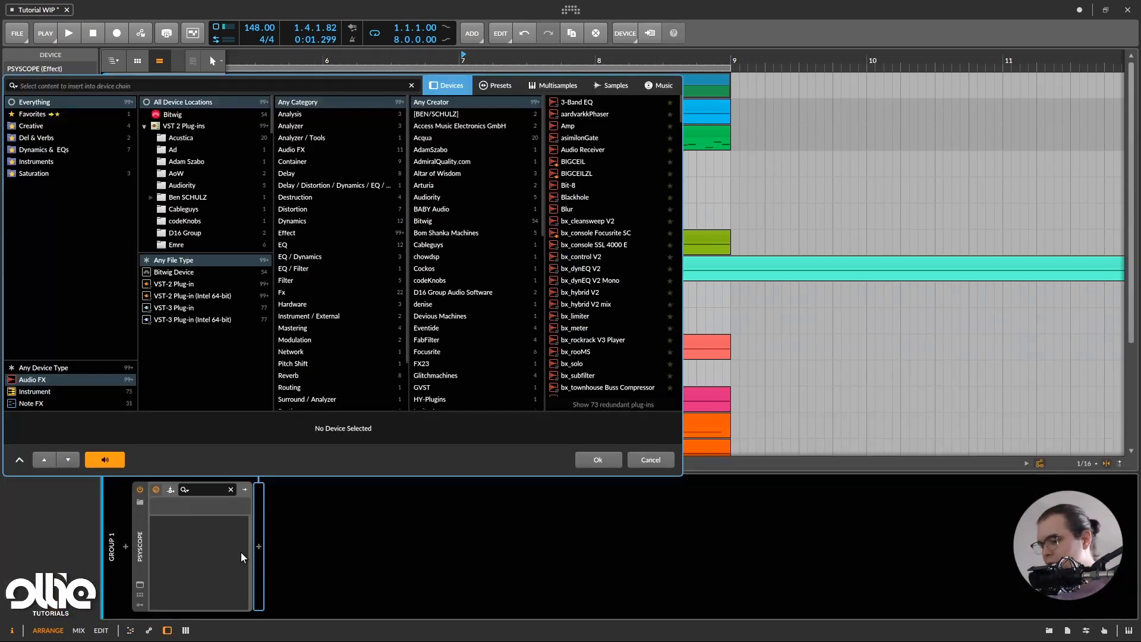
text(filter)
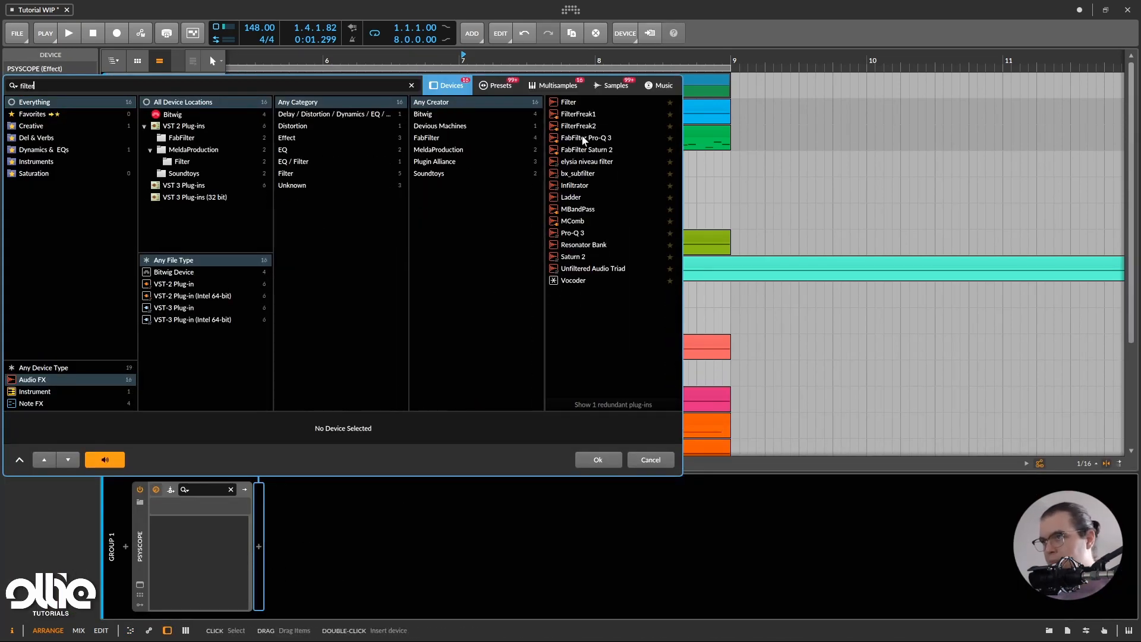
double_click(588, 115)
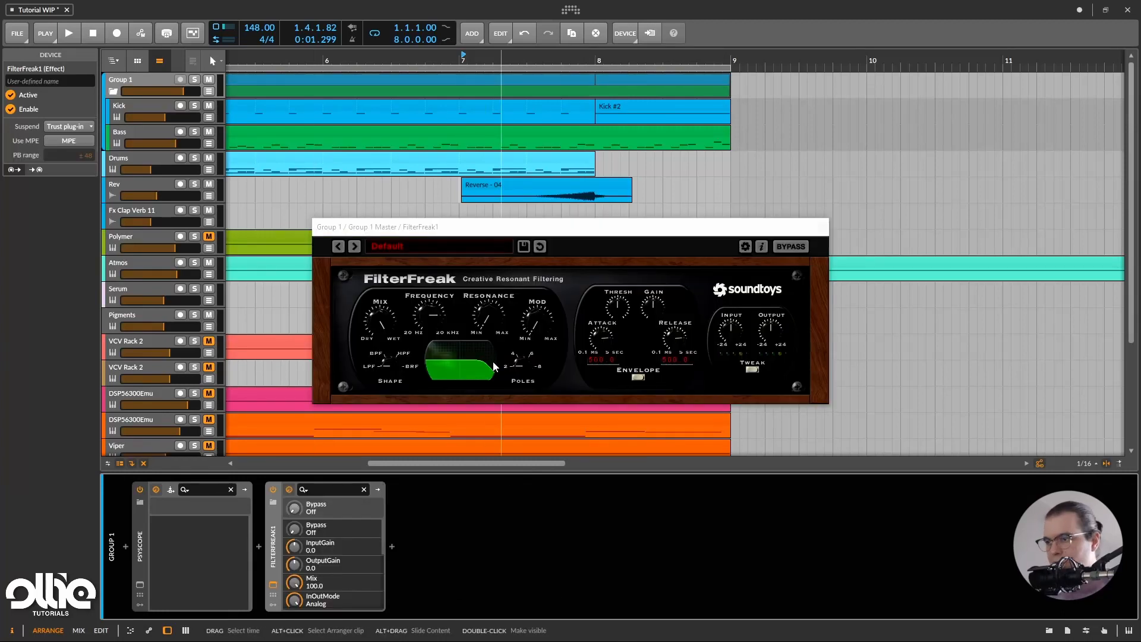
Set FilterFreak1 to a highpass shape with 4 poles and a frequency of 20 Hz
drag(394, 358, 417, 327)
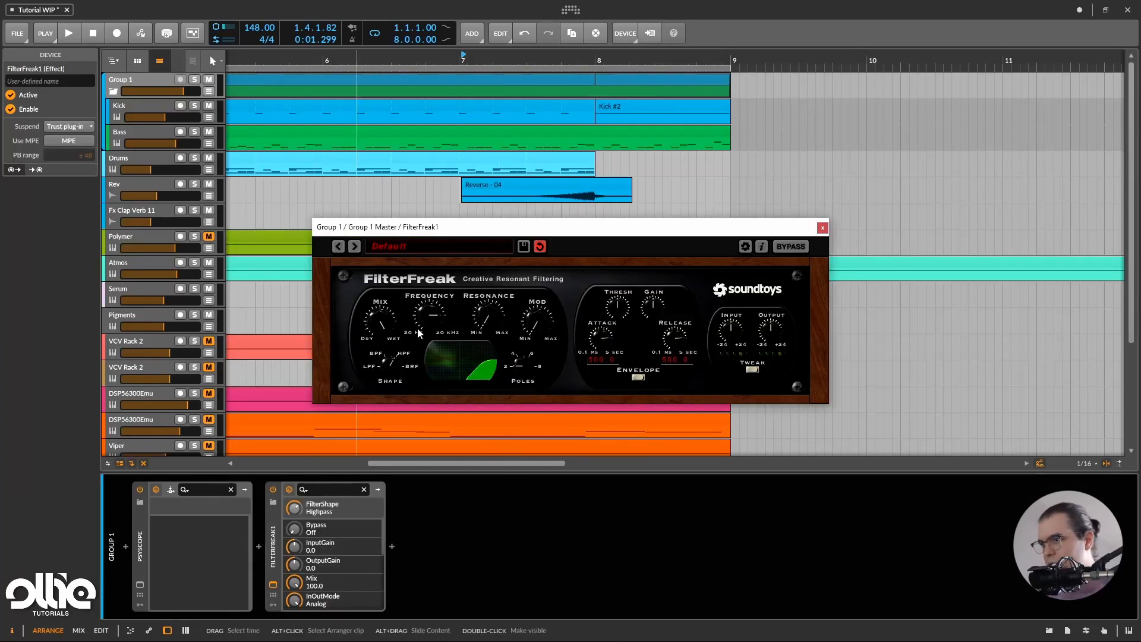
mouse_move(519, 360)
mouse_down()
mouse_move(529, 359)
mouse_move(524, 381)
mouse_up()
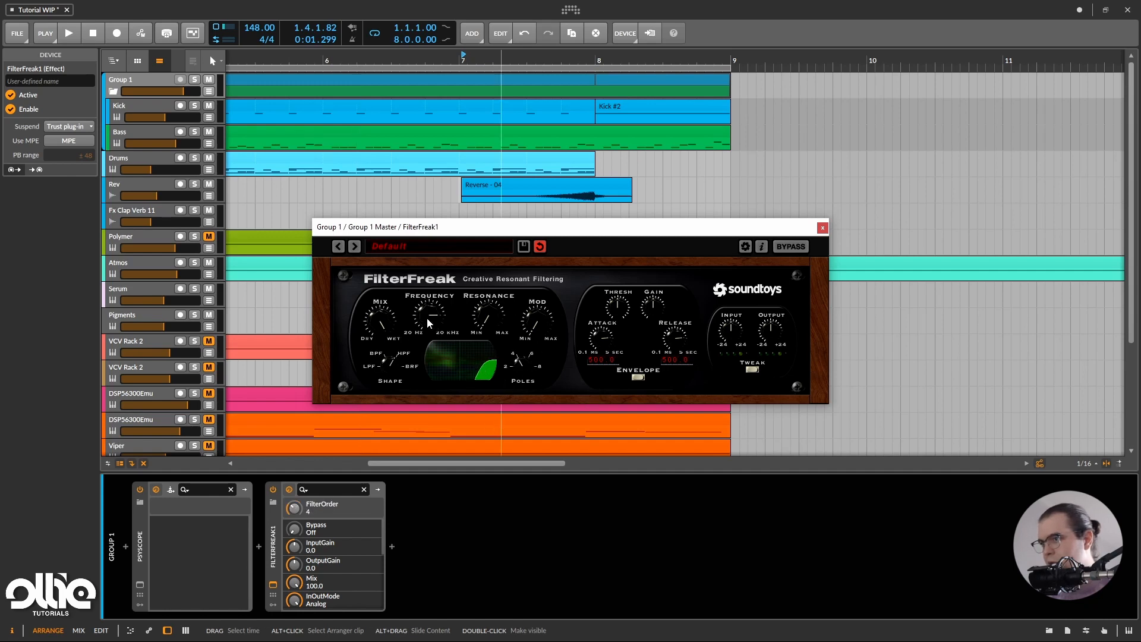
drag(427, 318, 422, 313)
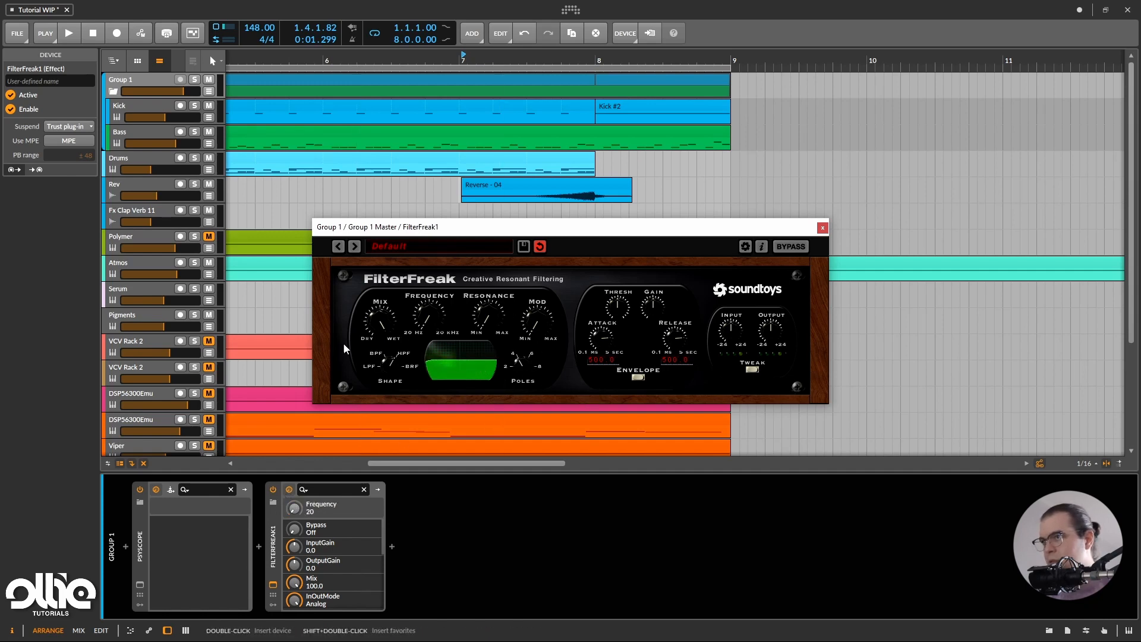
Show Group 1's automation for FilterFreak1 On/Off and switch the effect on only from bar 8 to bar 9
right_click(273, 489)
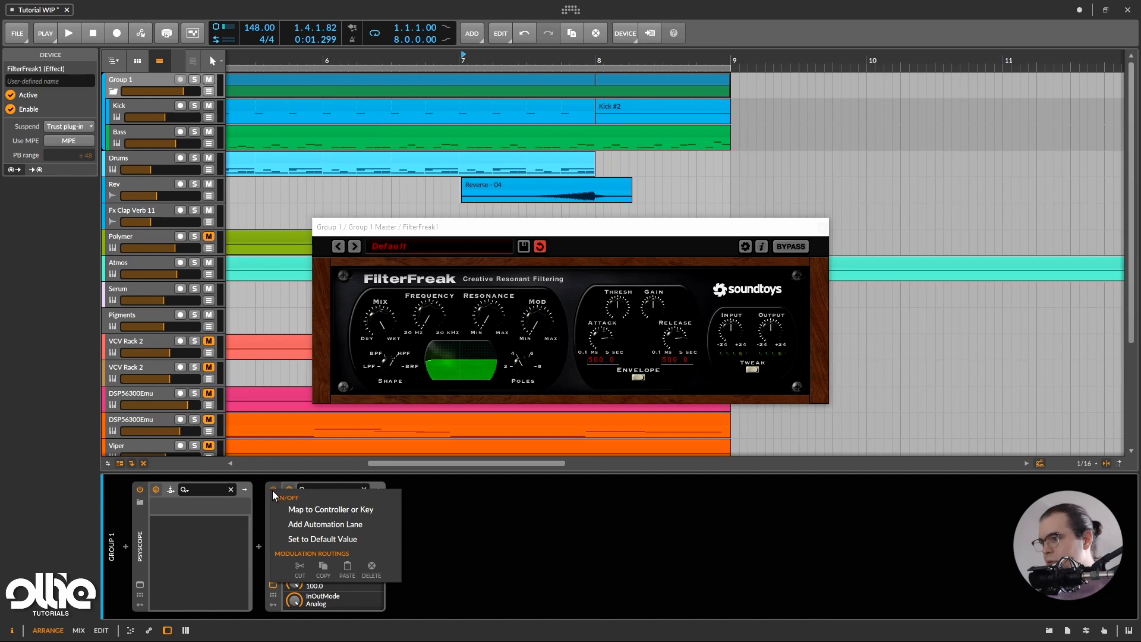
click(326, 539)
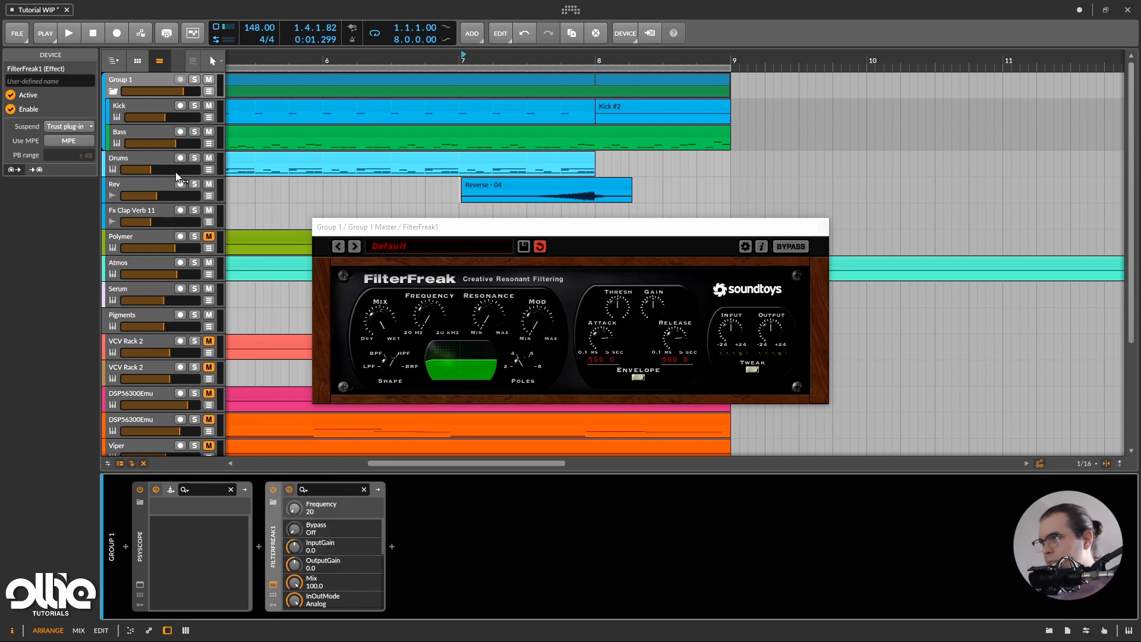
click(209, 91)
click(201, 112)
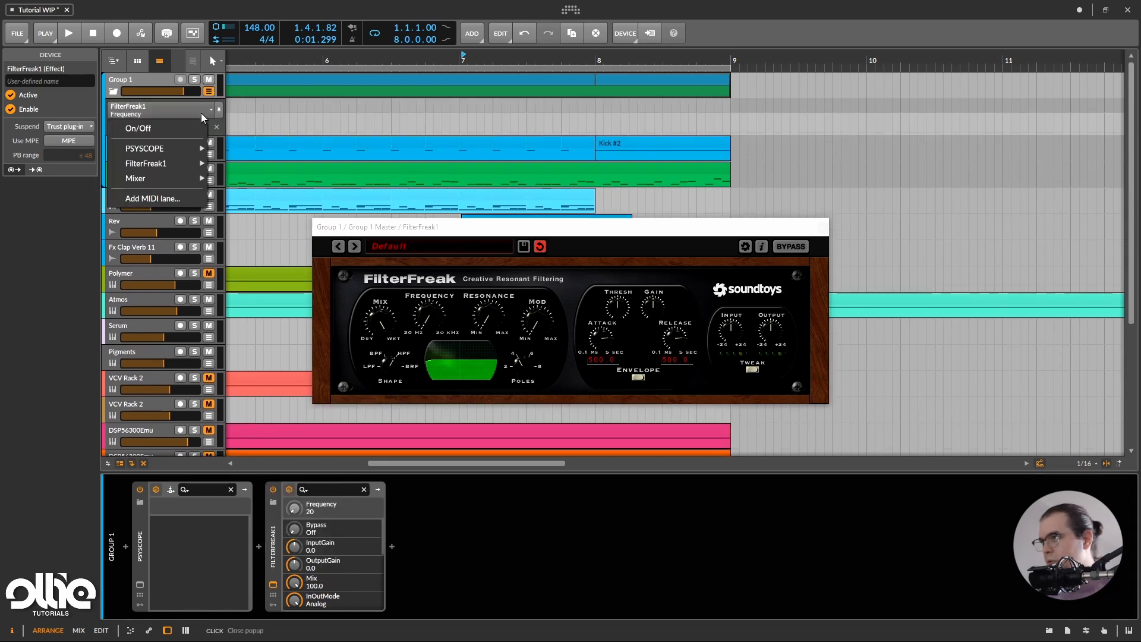
mouse_move(176, 167)
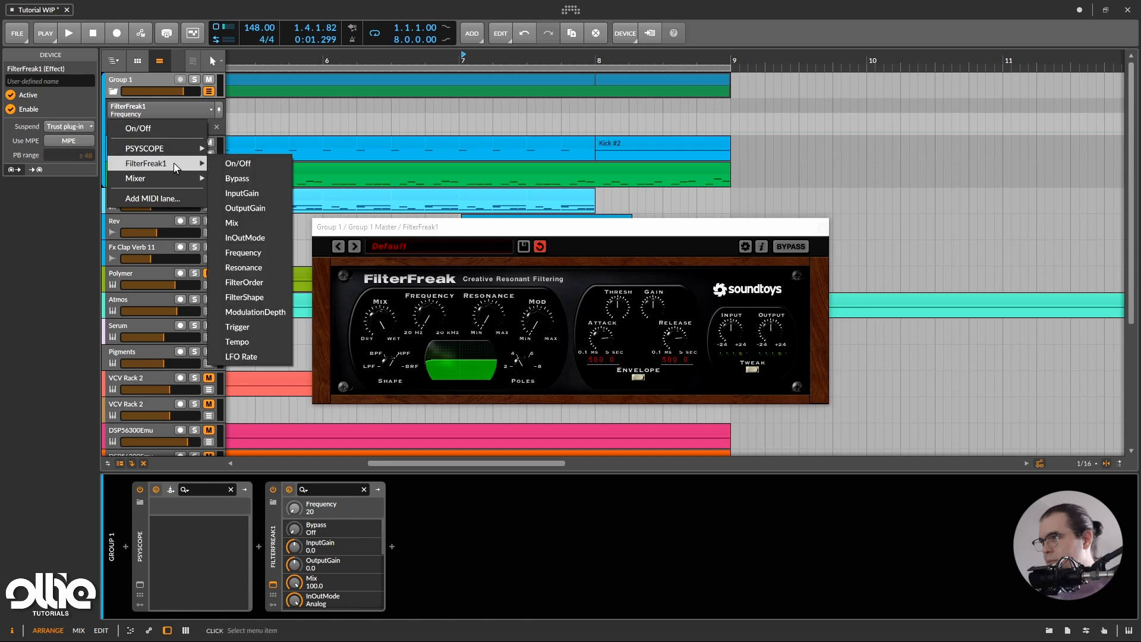
click(238, 163)
scroll(624, 120, up, 3)
click(538, 116)
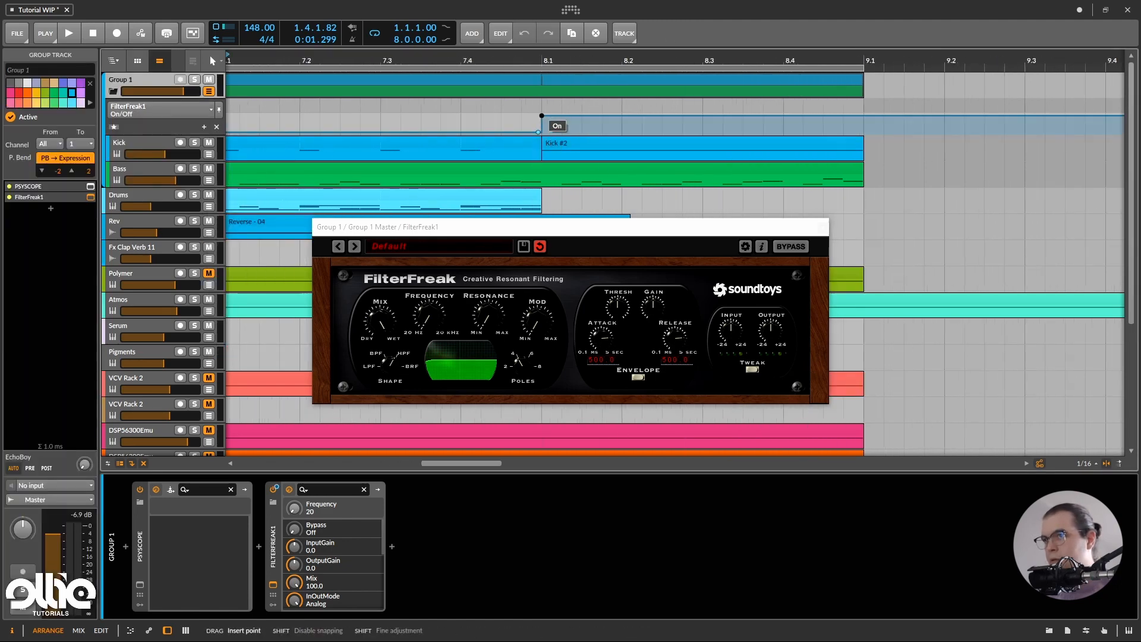
drag(861, 115, 862, 132)
Set FilterFreak1's frequency to 73 Hz and automate it to rise from 8.1 to 47.3 % at the end of bar 8
drag(444, 316, 451, 316)
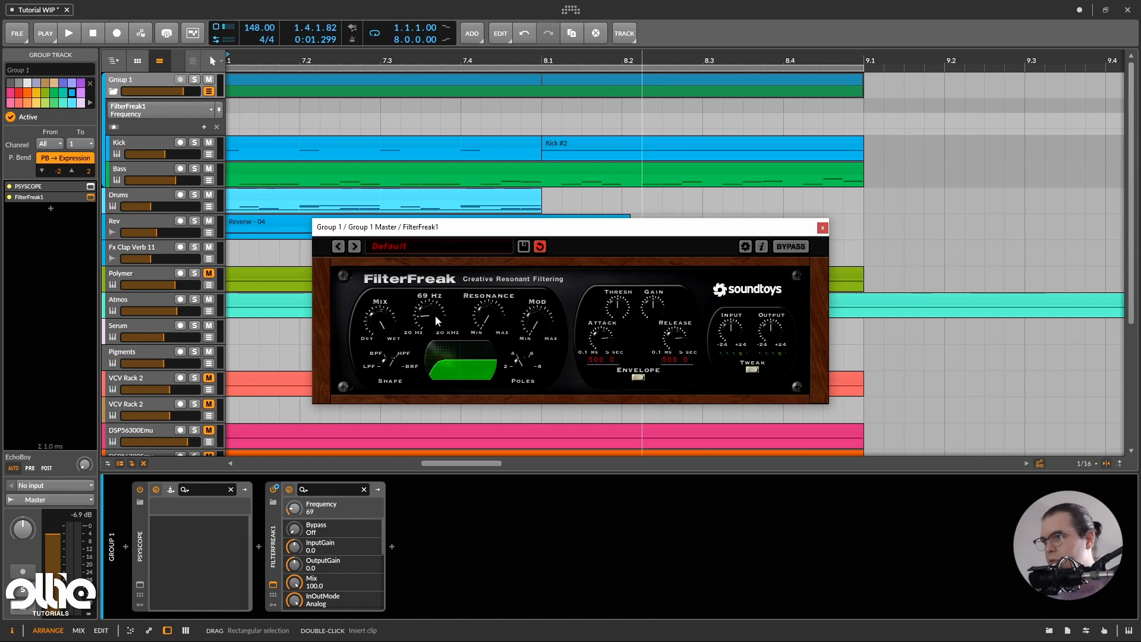
drag(435, 315, 432, 314)
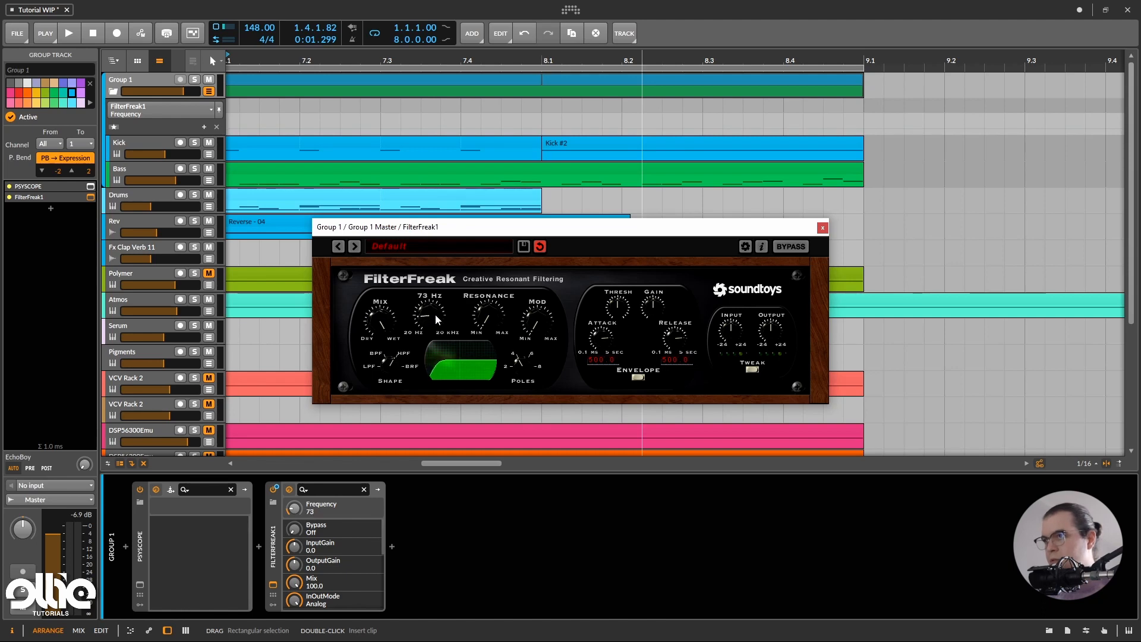
double_click(547, 129)
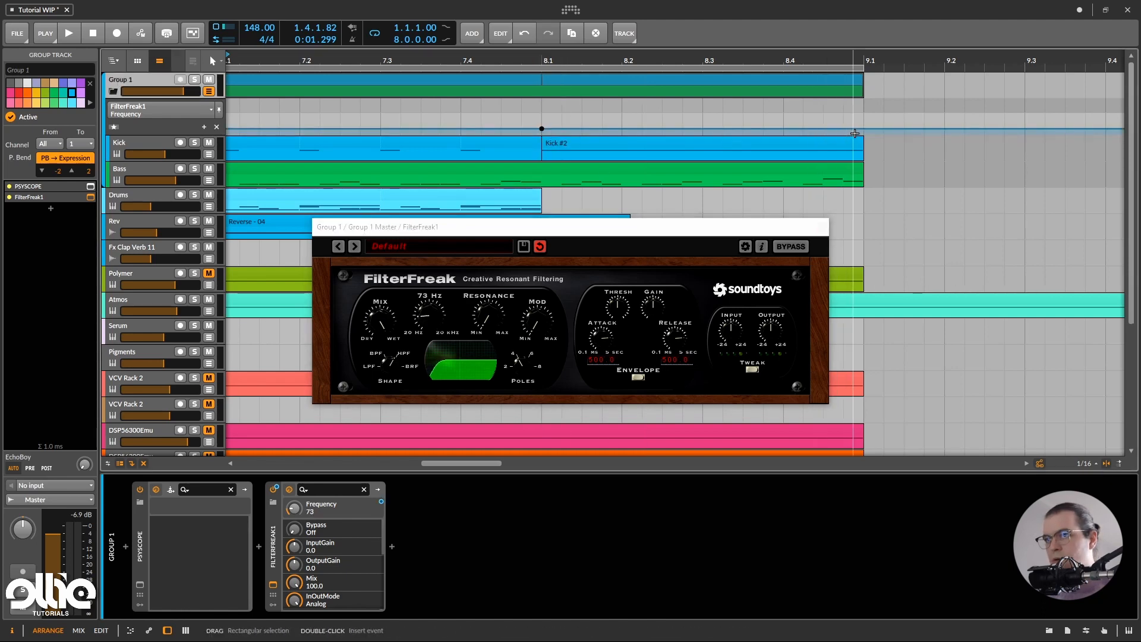
drag(864, 128, 864, 123)
key(space)
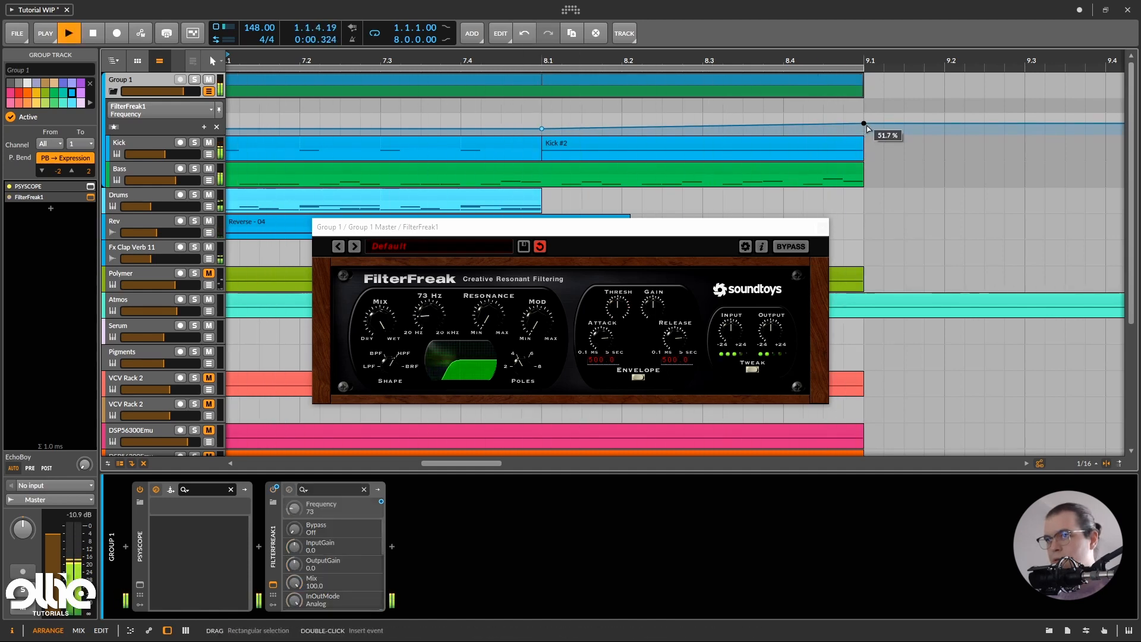
key(space)
click(863, 123)
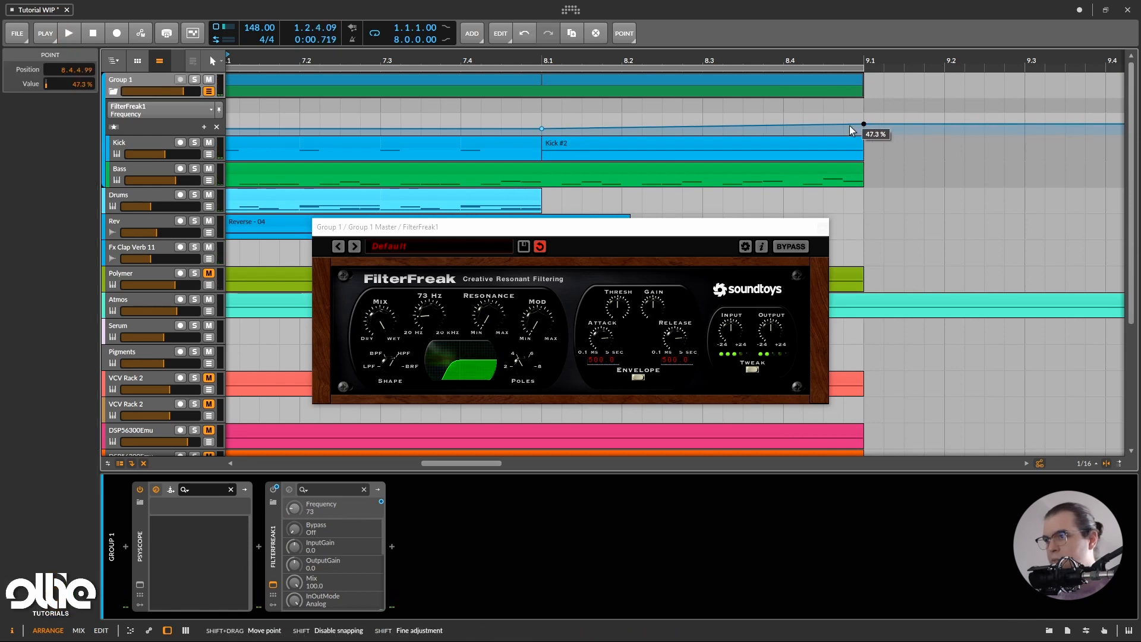
Automate FilterFreak1's resonance from 1 % at 8.1 up to 35 % at the end of bar 8, and close the plug-in window
click(492, 312)
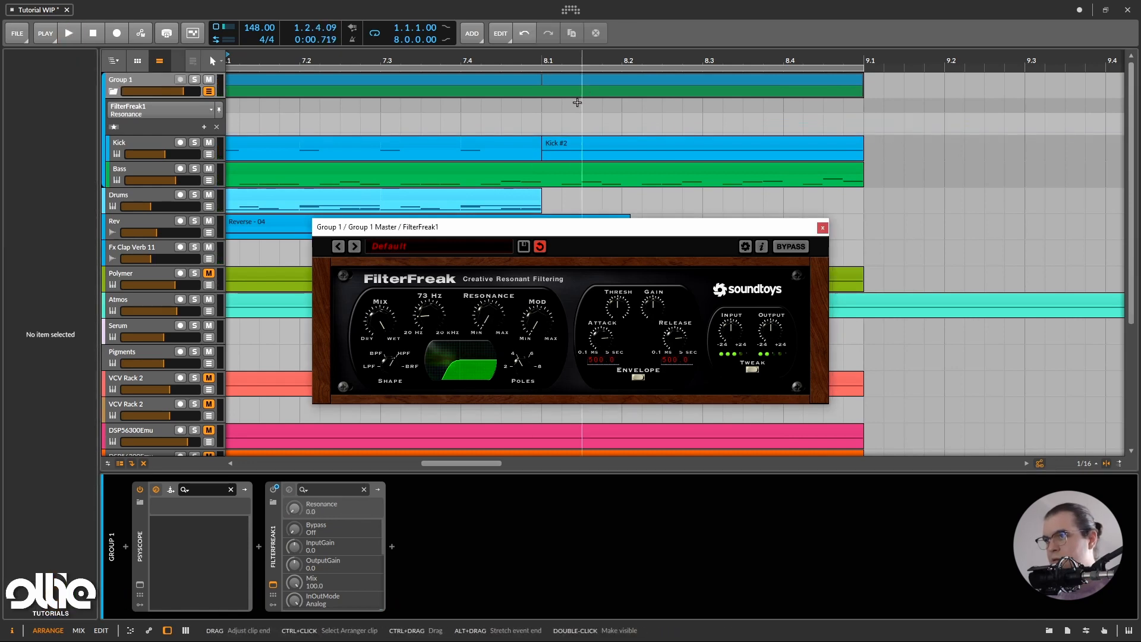
click(542, 132)
click(861, 134)
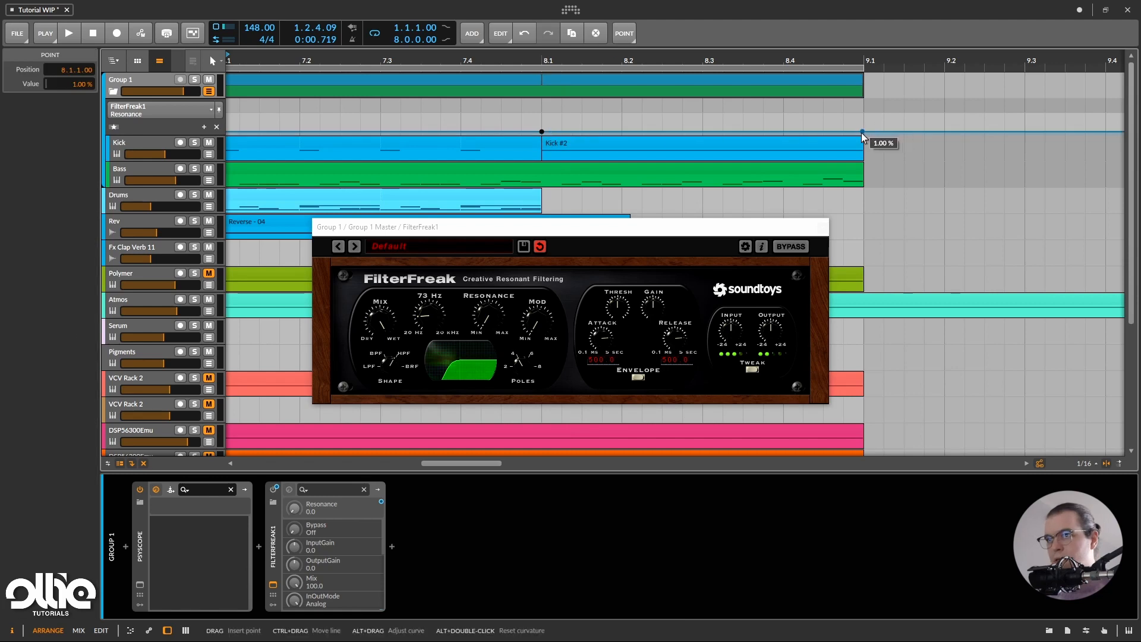
drag(861, 133, 862, 126)
key(space)
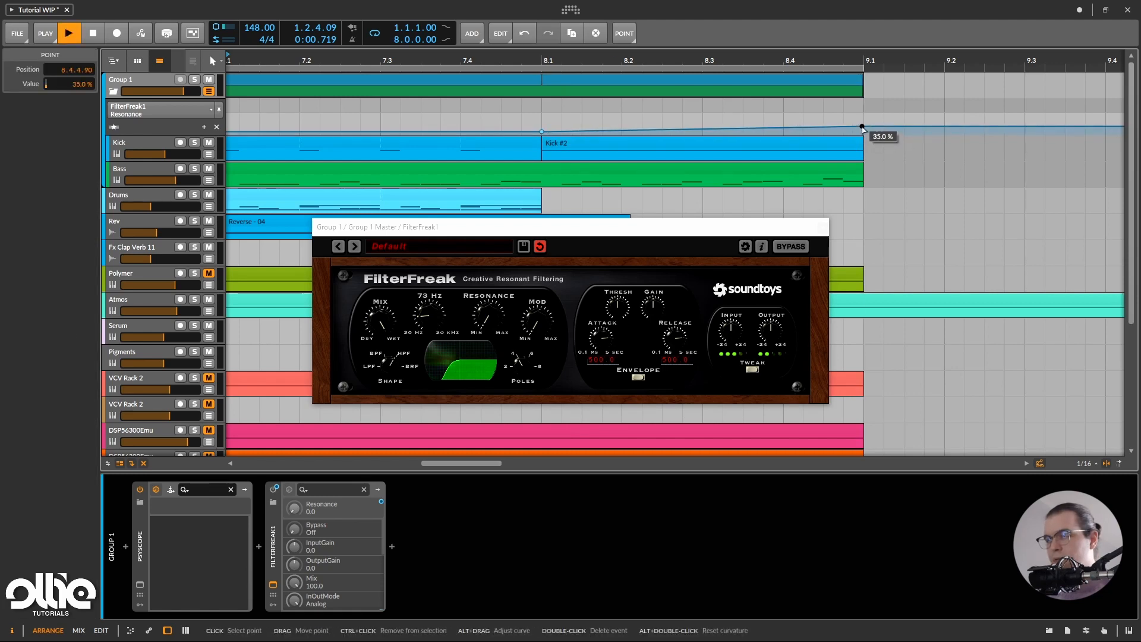
click(817, 228)
Move the play start to bar 1, extend the Drums #1 clip to 8 bars, and listen to the loop
scroll(684, 208, down, 8)
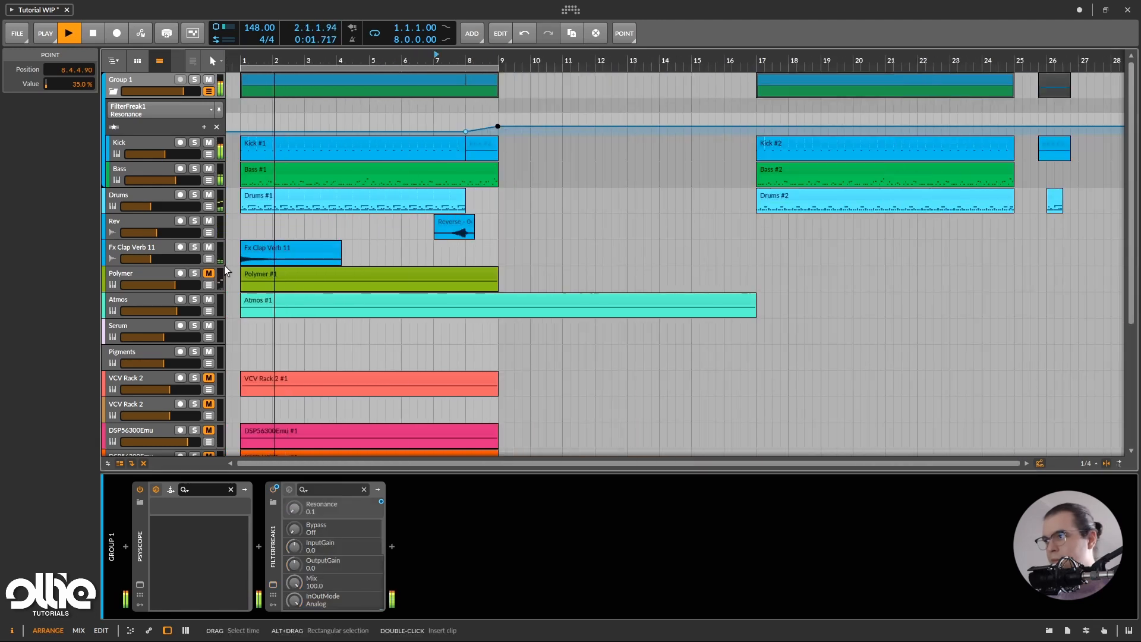
scroll(238, 237, up, 3)
click(238, 228)
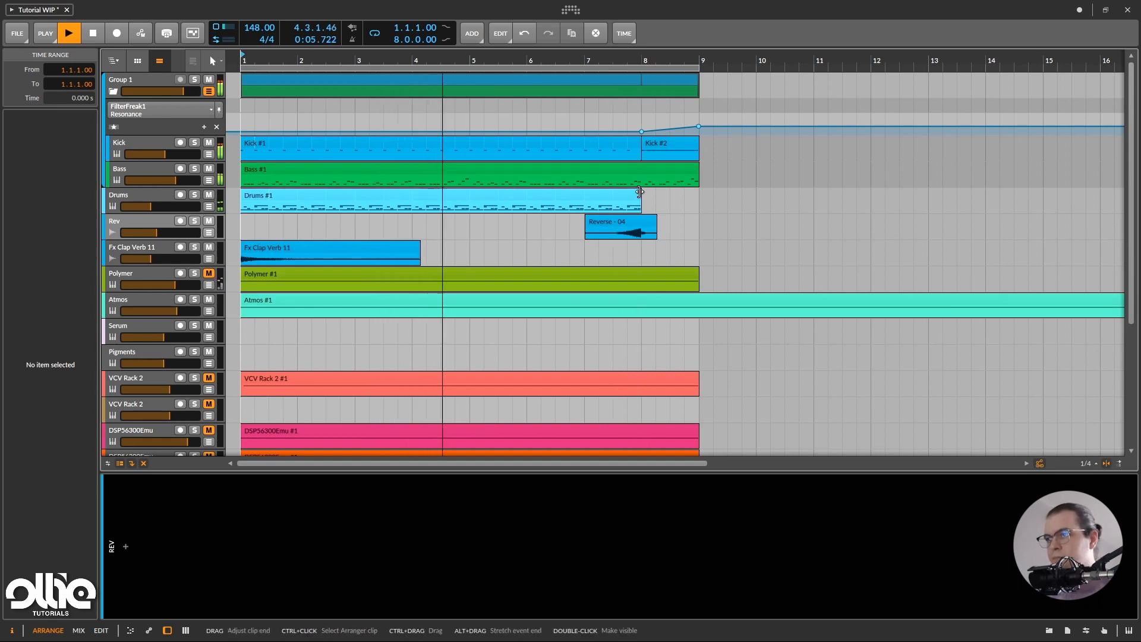
drag(640, 192, 699, 191)
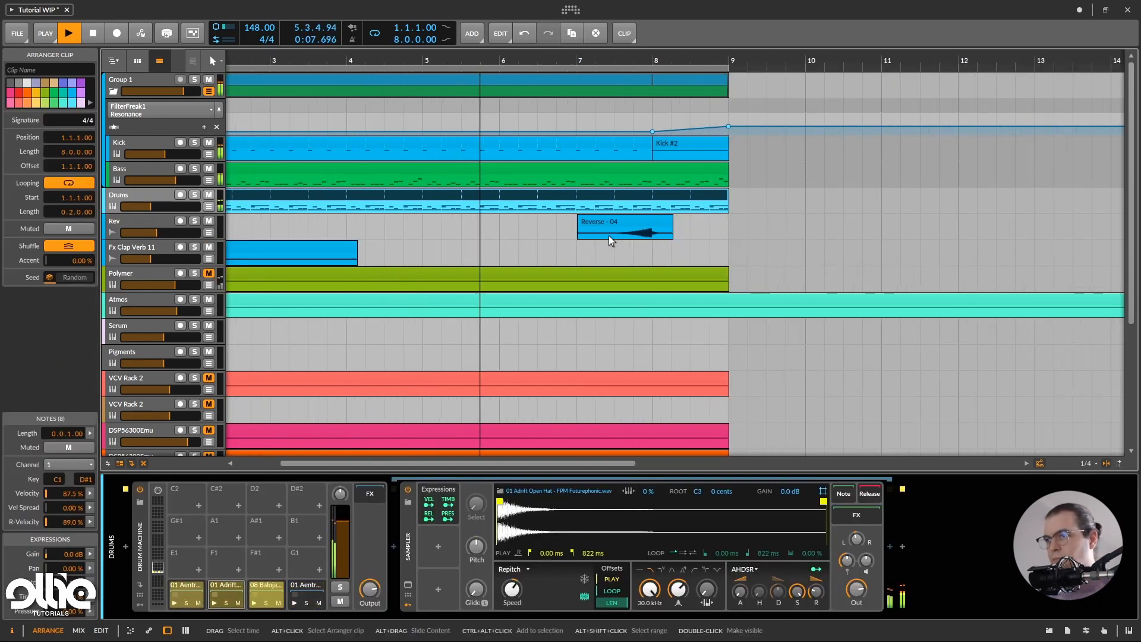
scroll(400, 186, down, 3)
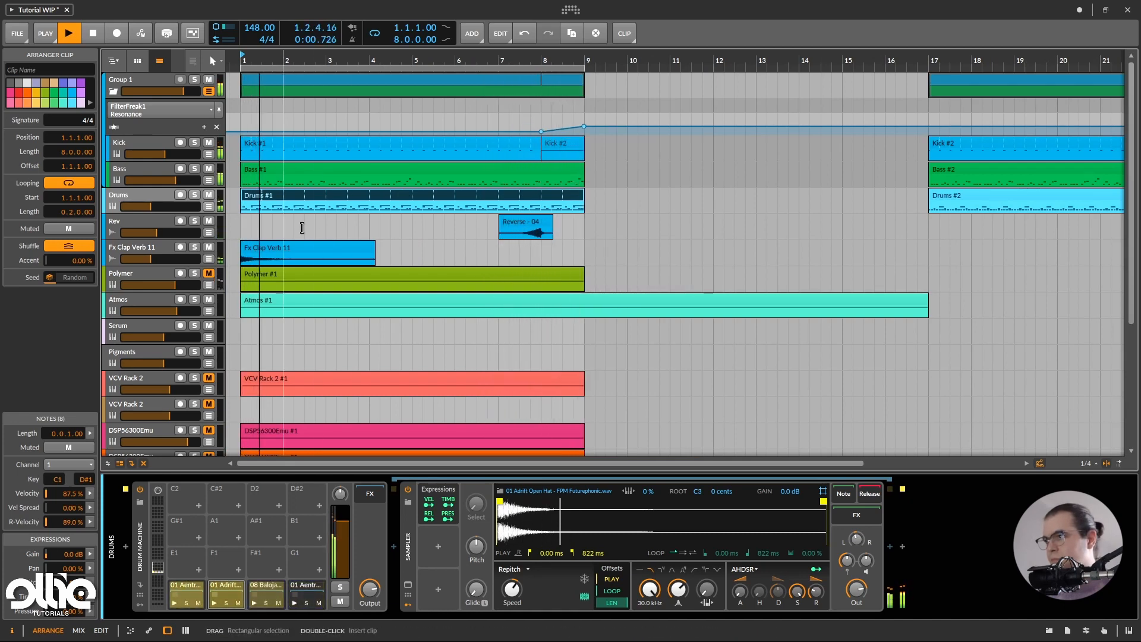
key(space)
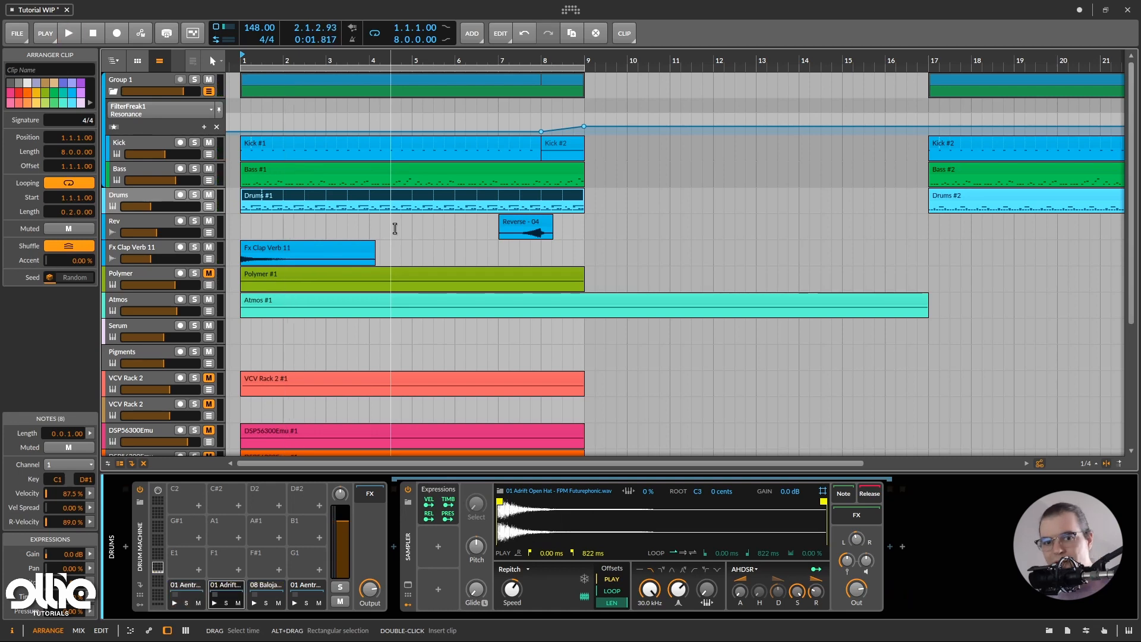